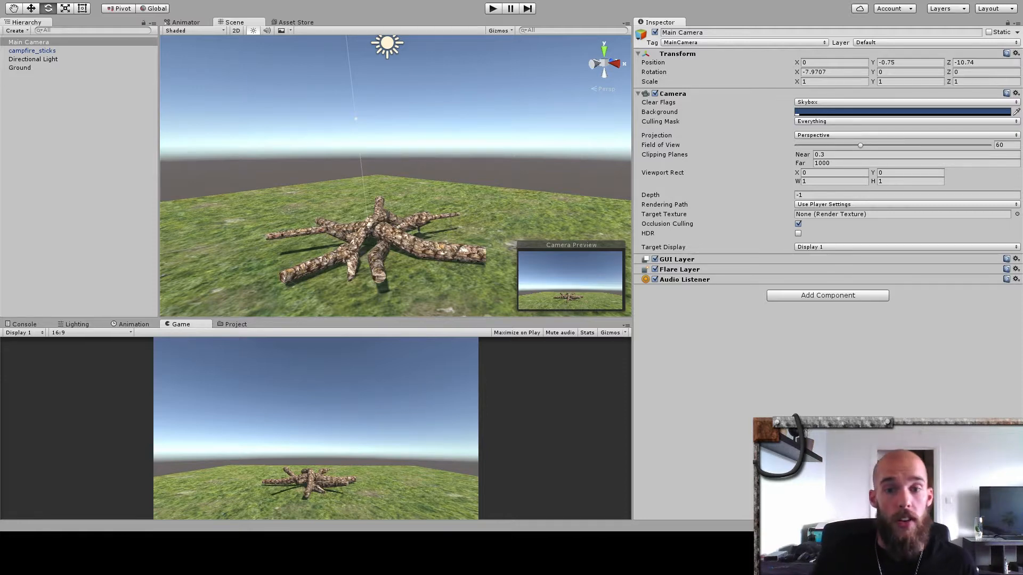
# Add a Particle System as a child of the campfire_sticks object.
pyautogui.keyDown('alt'); pyautogui.moveTo(395, 250); pyautogui.dragTo(403, 246); pyautogui.keyUp('alt')
pyautogui.press('w')
pyautogui.moveTo(403, 246); pyautogui.dragTo(342, 255, button='right')
pyautogui.press('s')
pyautogui.moveTo(424, 186); pyautogui.dragTo(377, 180, button='right')
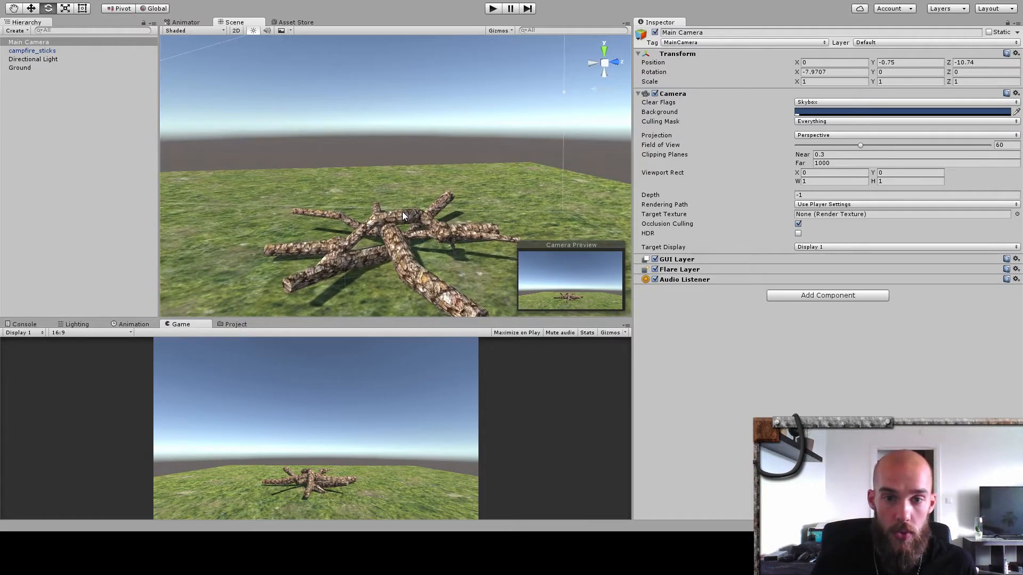
pyautogui.moveTo(405, 213); pyautogui.dragTo(413, 224, button='right')
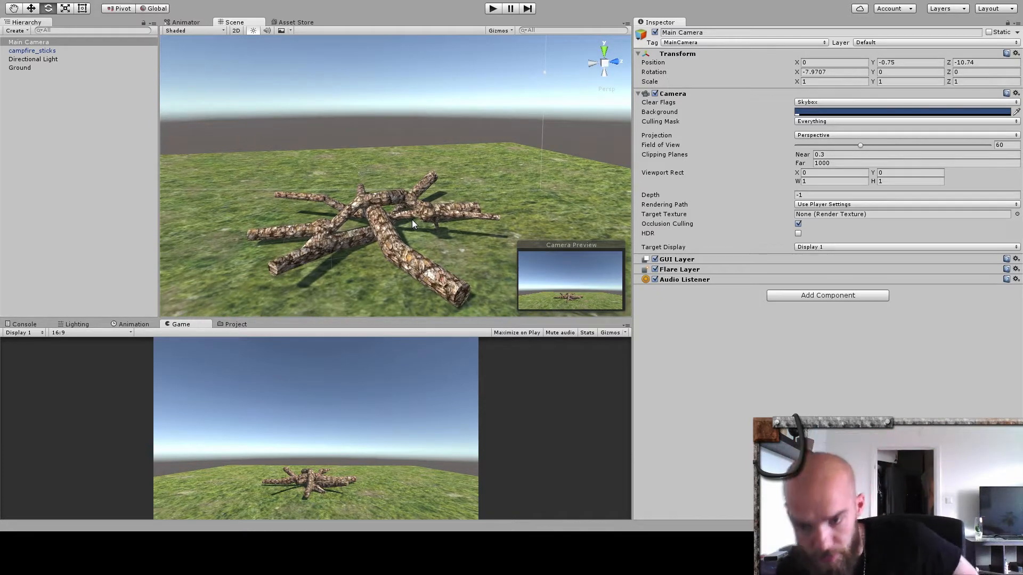
pyautogui.moveTo(408, 220); pyautogui.dragTo(361, 226, button='right')
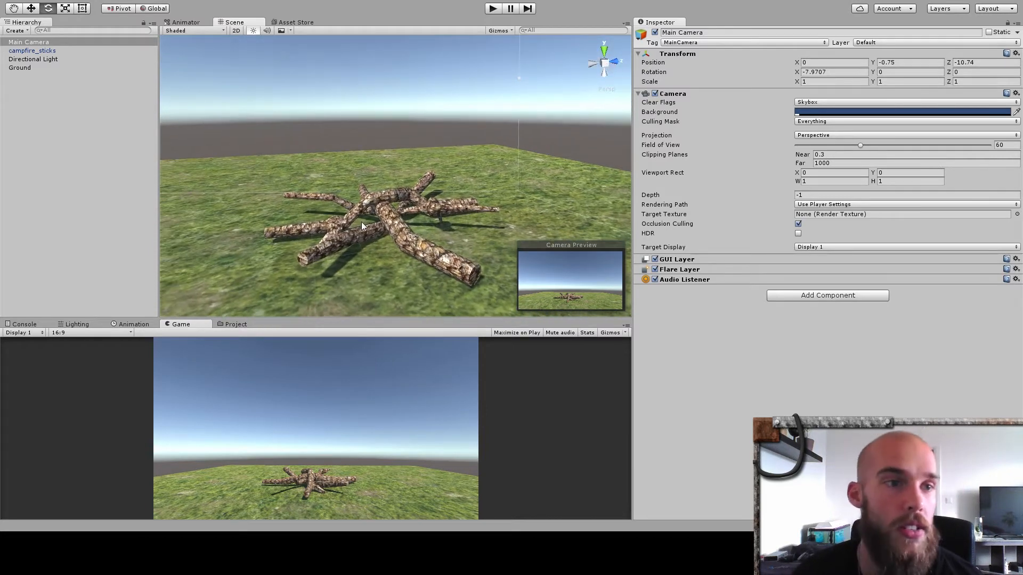
pyautogui.click(311, 212)
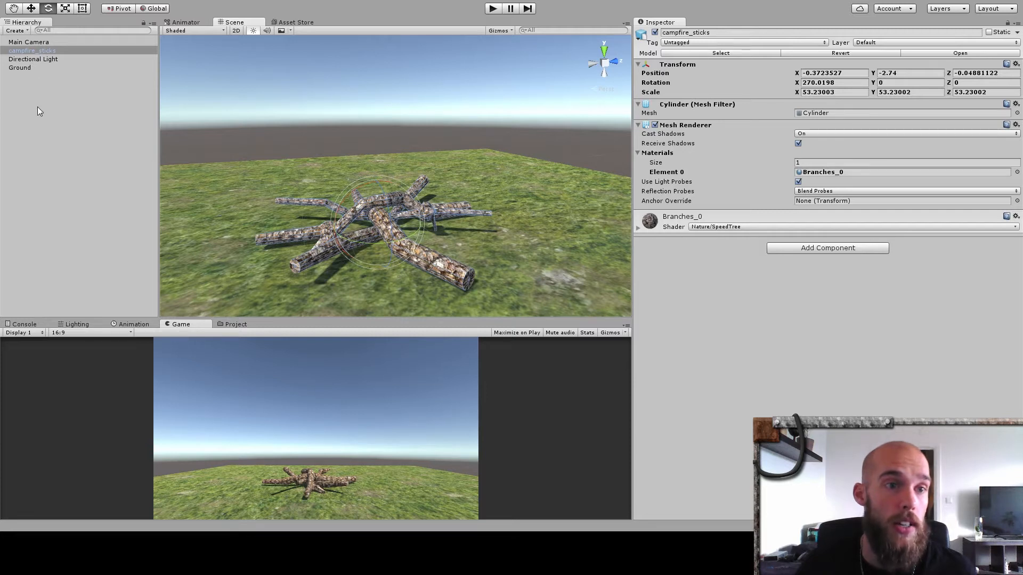
pyautogui.click(47, 51)
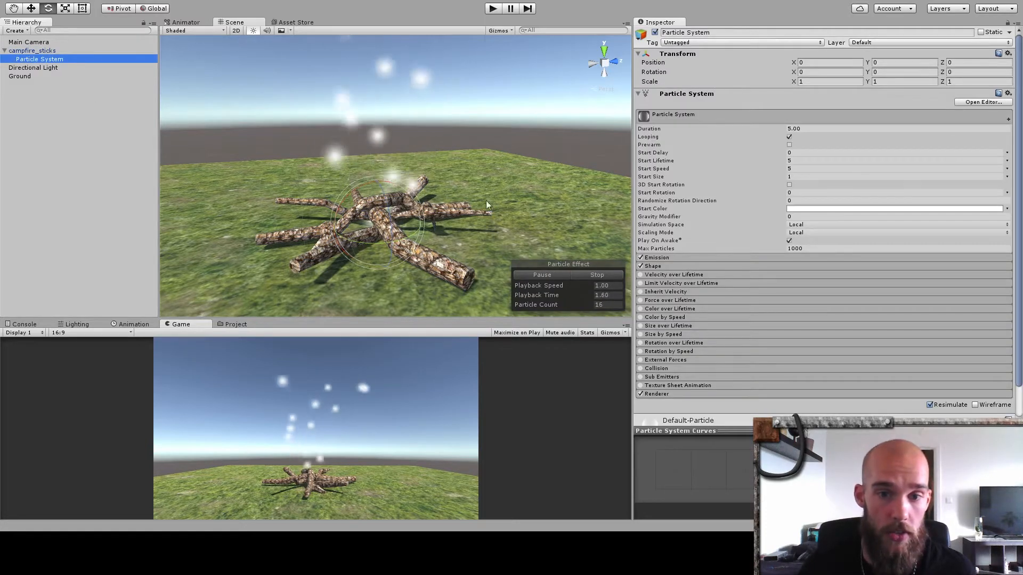
# Expand the Particle System's Renderer module and assign the ParticleFirecloud material to it.
pyautogui.moveTo(413, 236); pyautogui.dragTo(411, 205, button='right')
pyautogui.press('w')
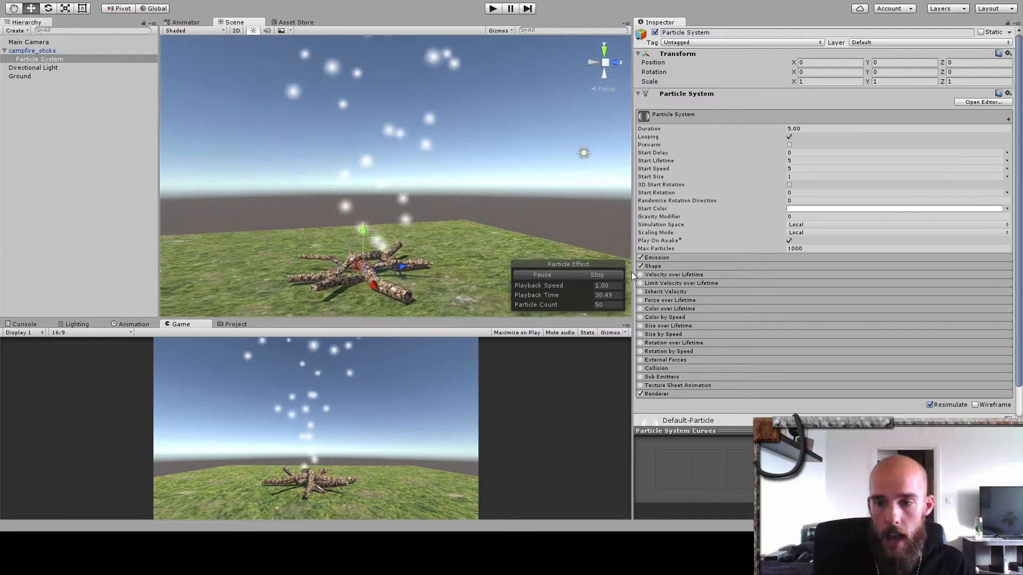
pyautogui.click(673, 395)
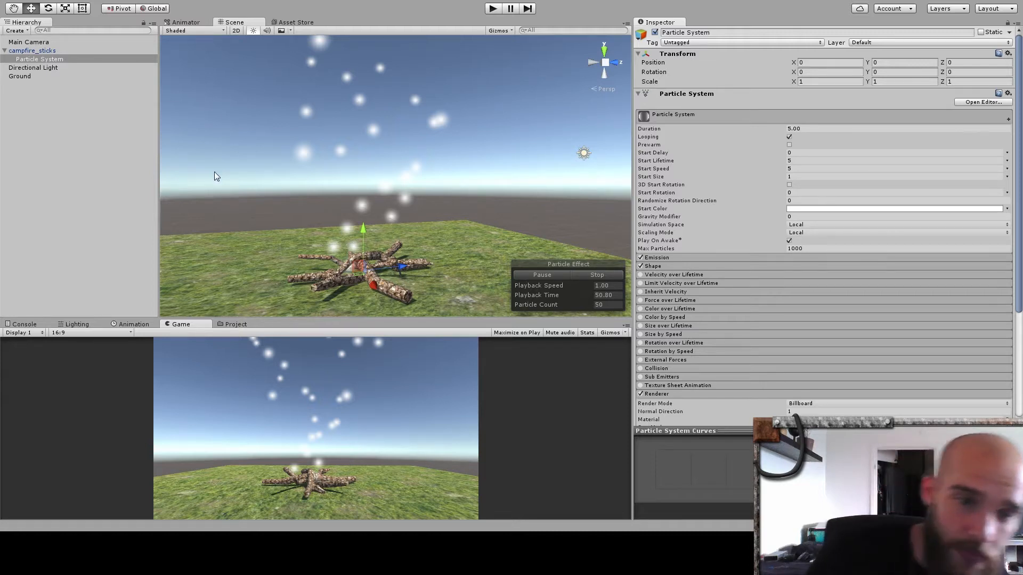
pyautogui.click(490, 99)
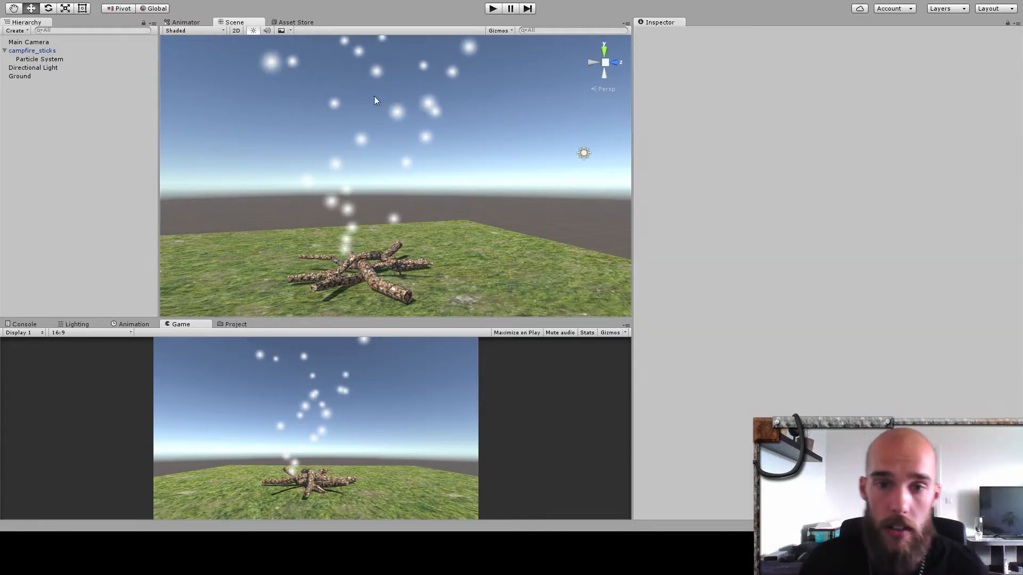
pyautogui.click(401, 113)
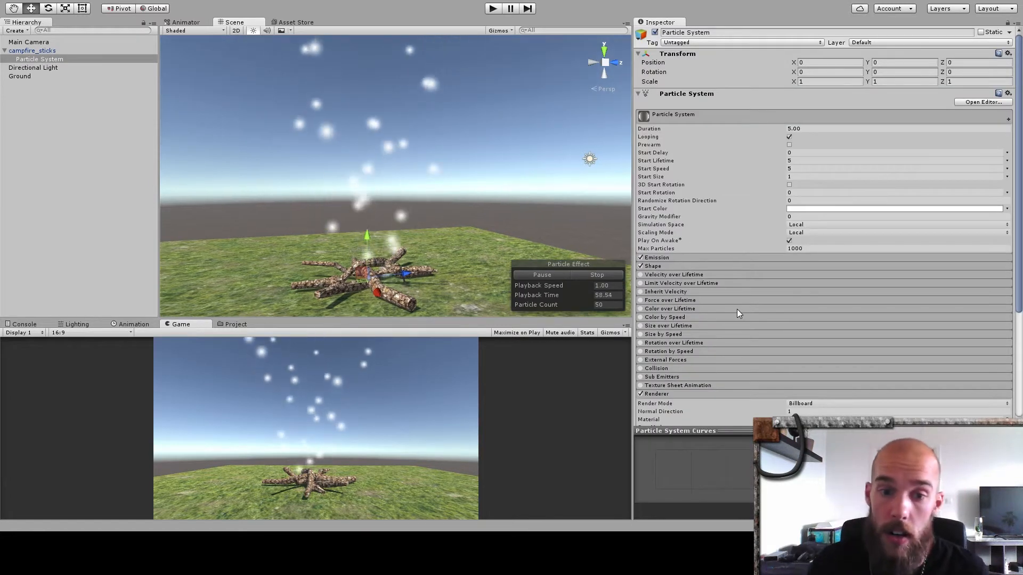
pyautogui.scroll(-4, 737, 309)
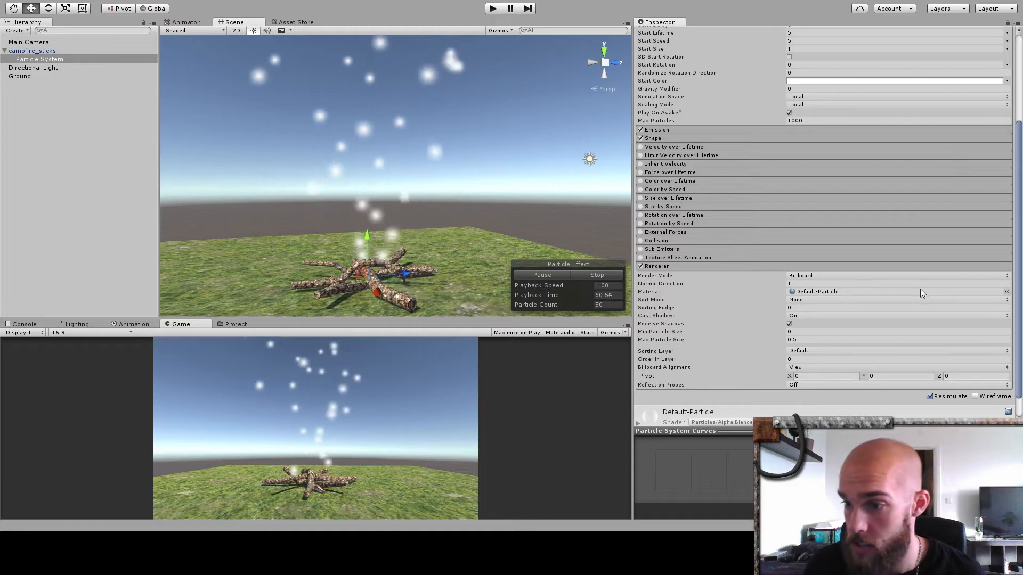
pyautogui.scroll(5, 788, 255)
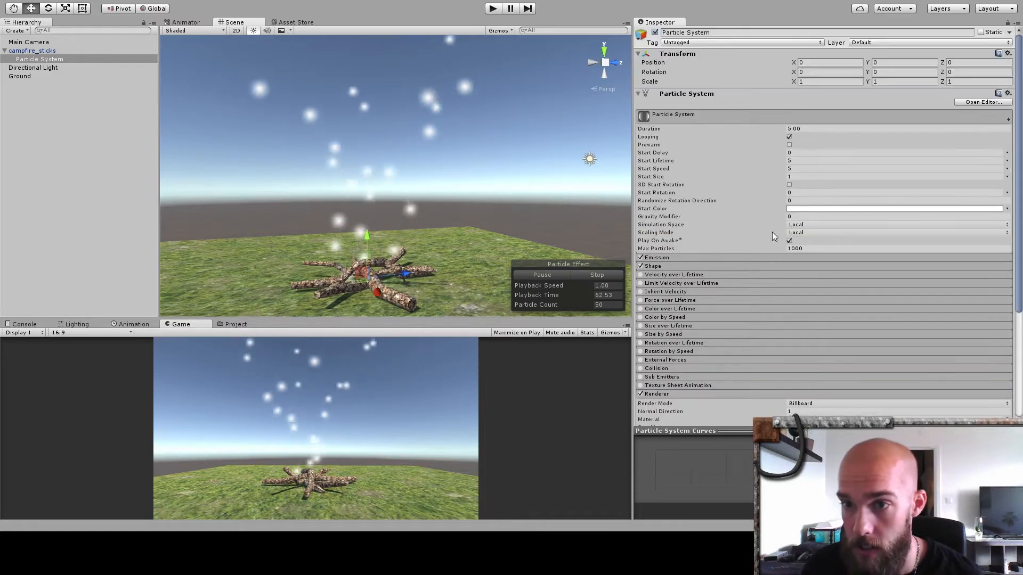
pyautogui.scroll(-2, 674, 304)
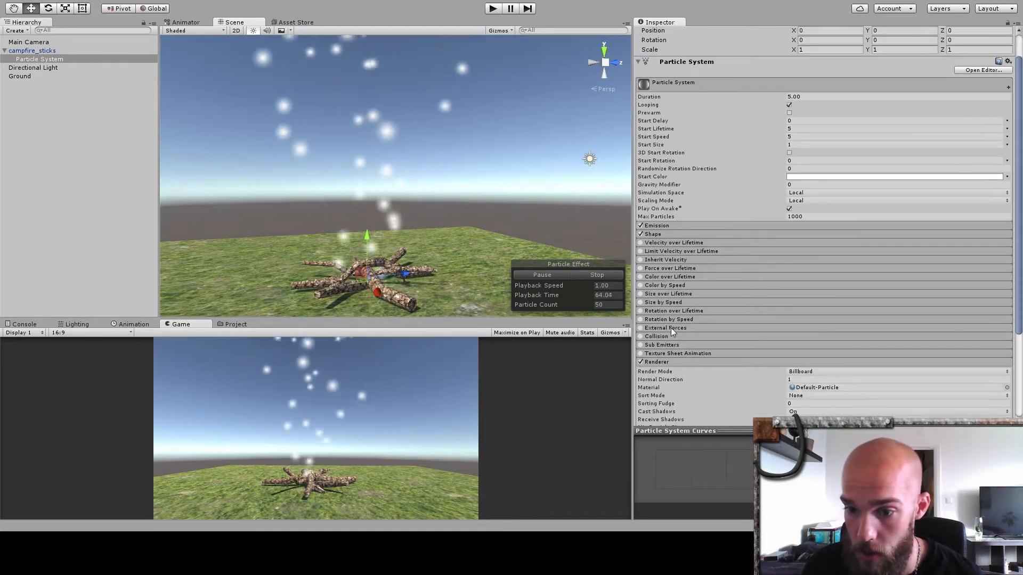
pyautogui.click(656, 363)
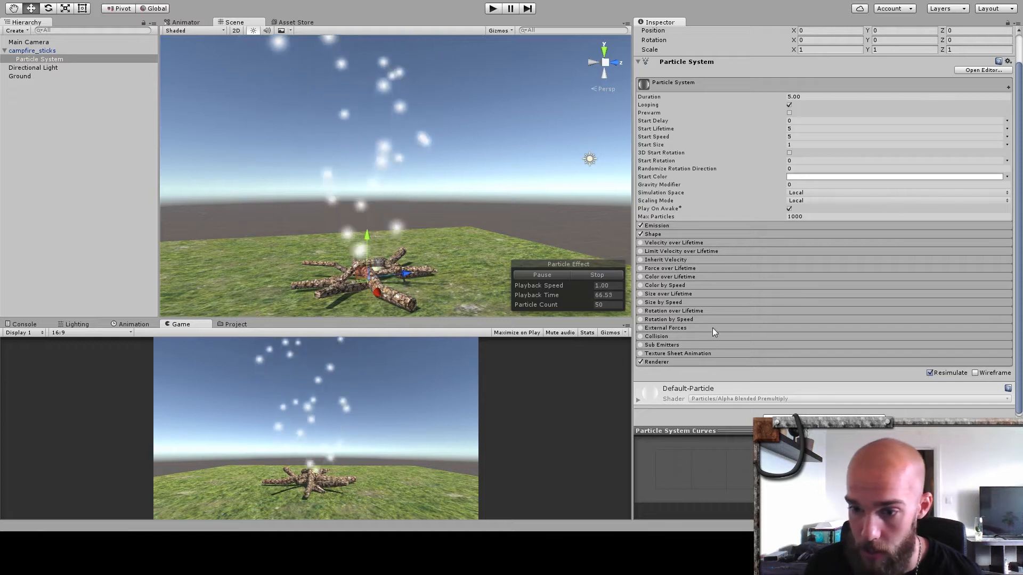
pyautogui.click(657, 362)
pyautogui.scroll(-3, 753, 295)
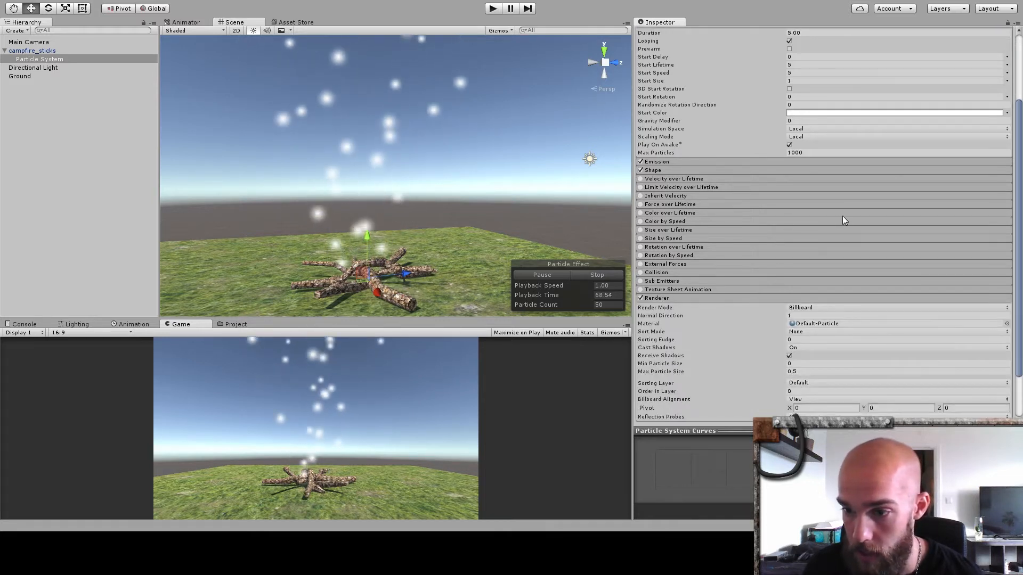
pyautogui.scroll(-2, 764, 204)
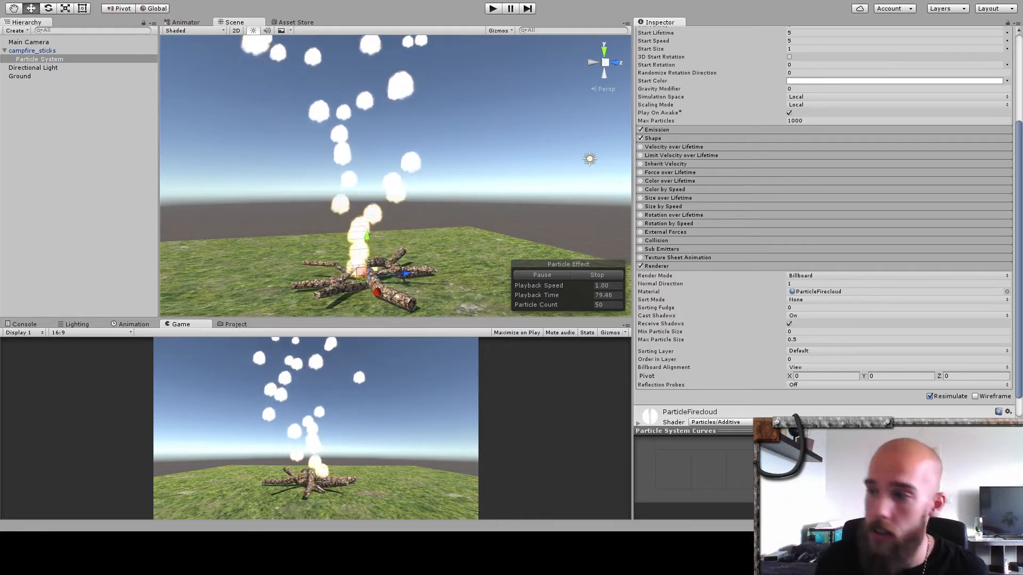
pyautogui.click(895, 292)
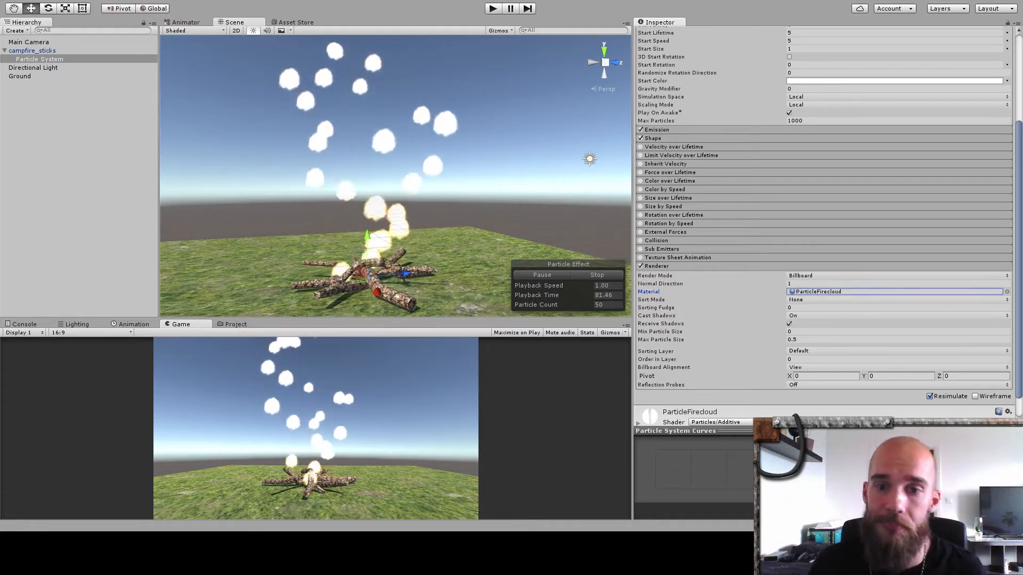
# Simulate the particle effect with Looping turned off, and turn Looping back on.
pyautogui.scroll(5, 816, 326)
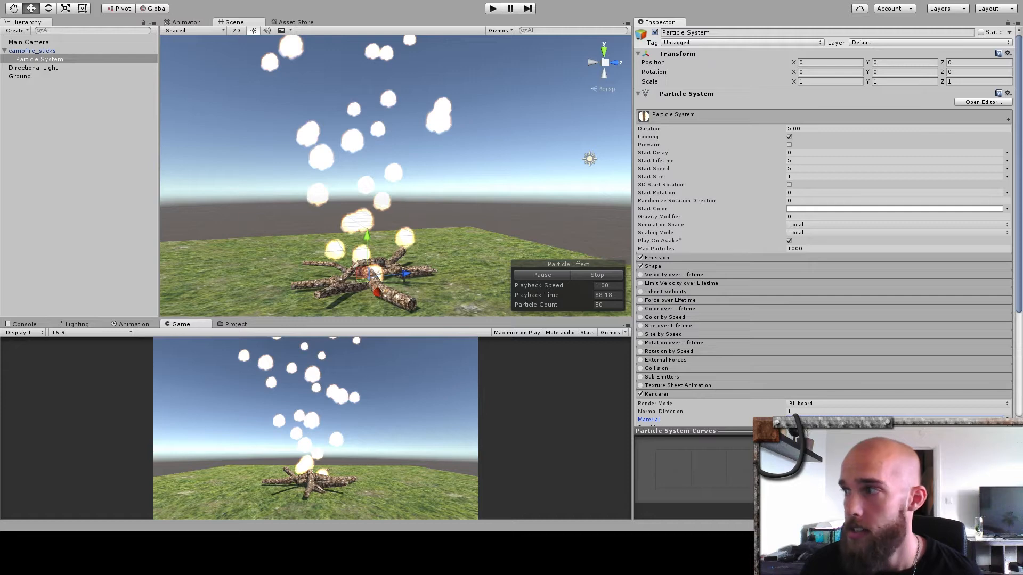
pyautogui.moveTo(464, 156)
pyautogui.keyDown('alt'); pyautogui.mouseDown()
pyautogui.moveTo(448, 145)
pyautogui.moveTo(446, 159)
pyautogui.mouseUp(); pyautogui.keyUp('alt')
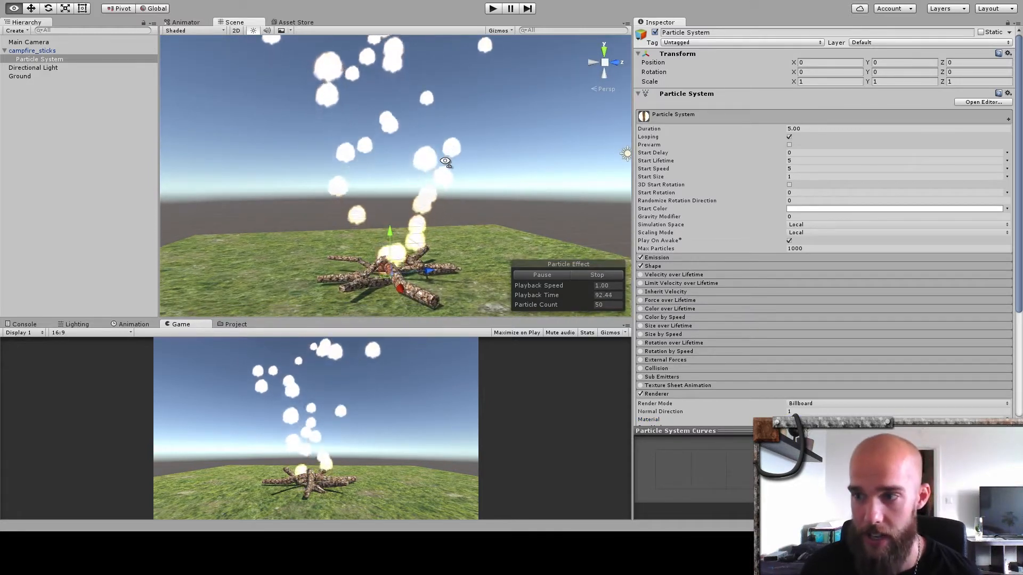
pyautogui.moveTo(445, 161); pyautogui.dragTo(442, 159, button='right')
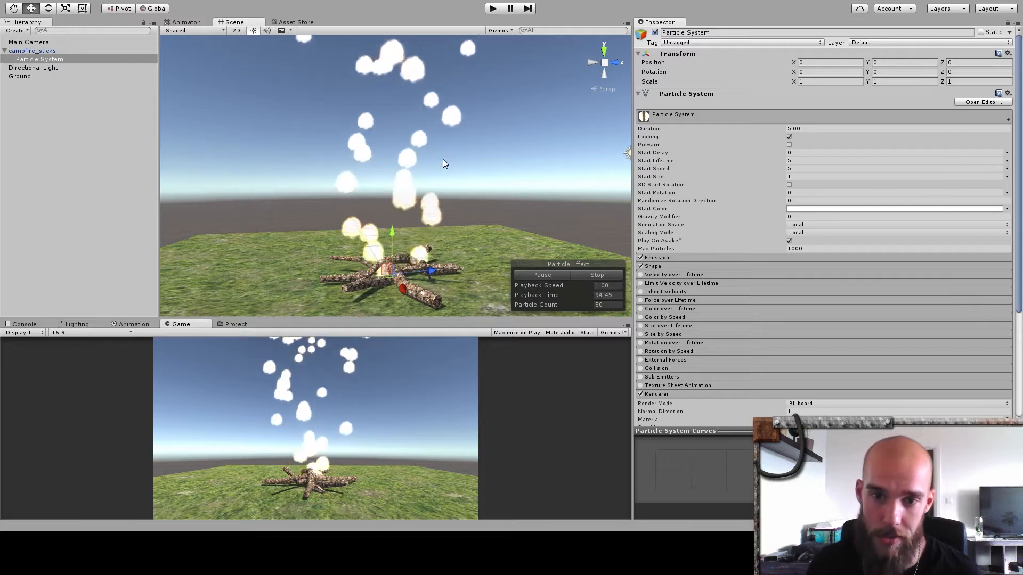
pyautogui.moveTo(438, 207); pyautogui.dragTo(417, 201, button='right')
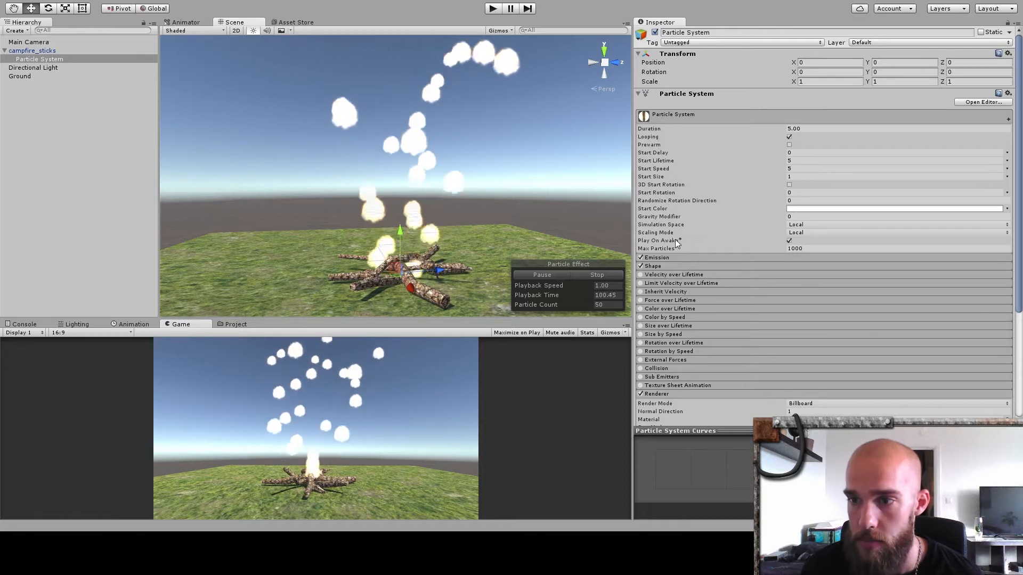
pyautogui.click(789, 138)
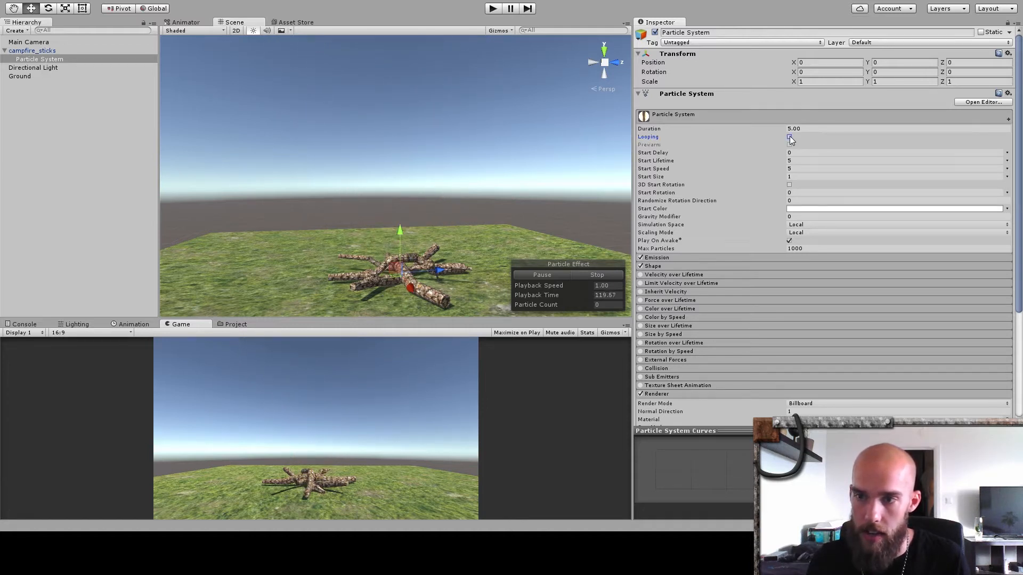
pyautogui.click(602, 275)
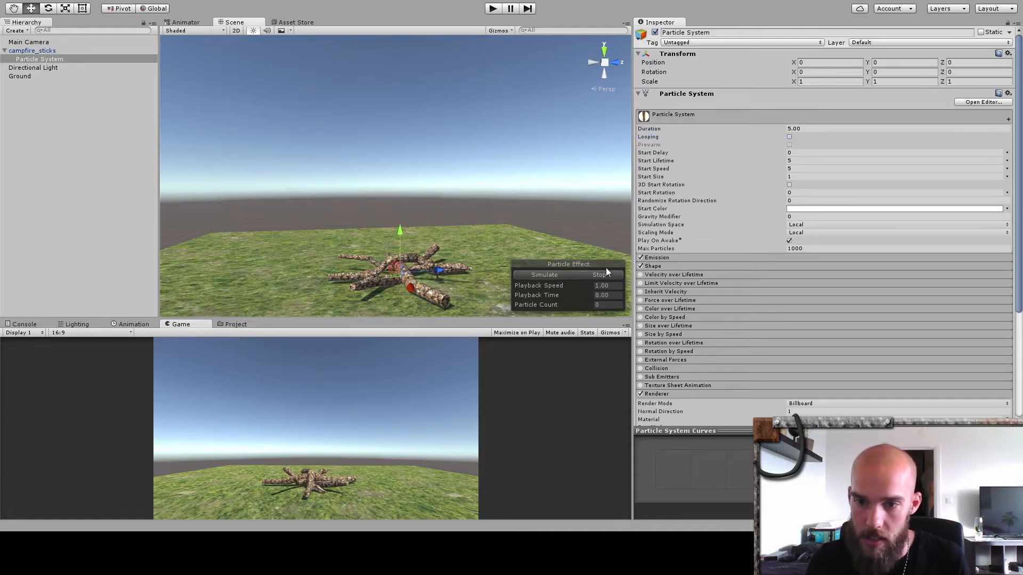
pyautogui.click(541, 274)
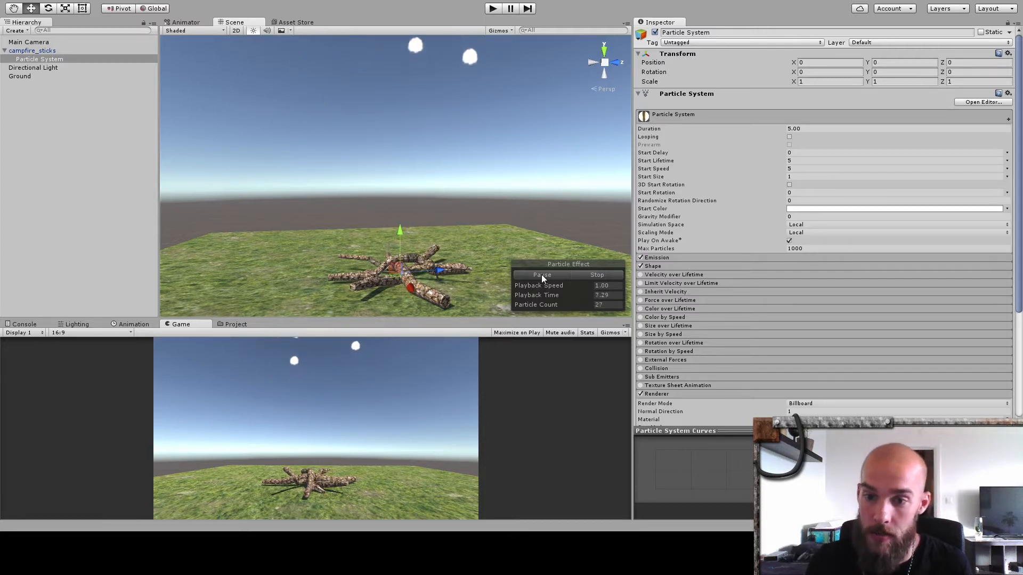
pyautogui.click(583, 275)
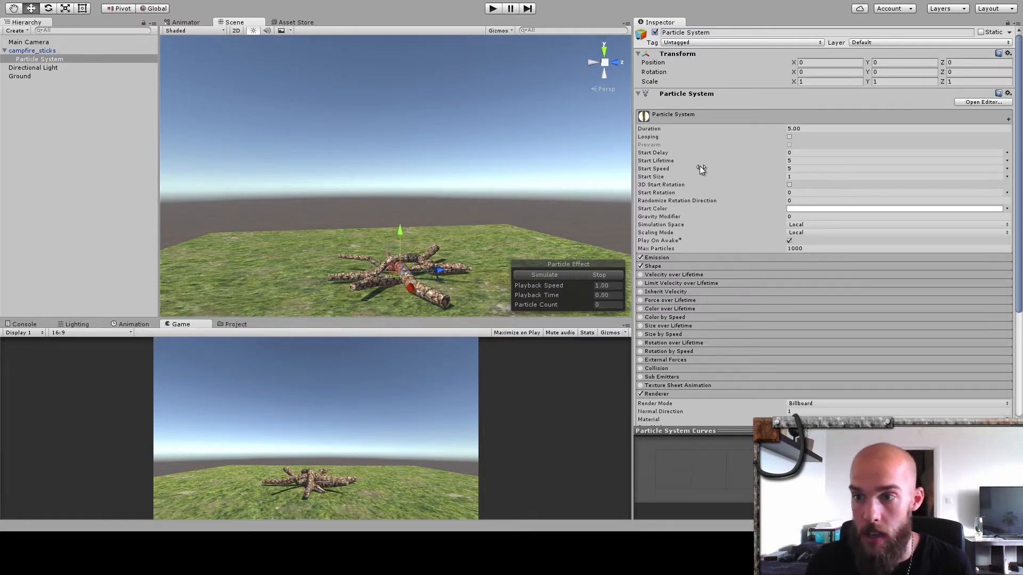
pyautogui.click(789, 137)
pyautogui.click(541, 274)
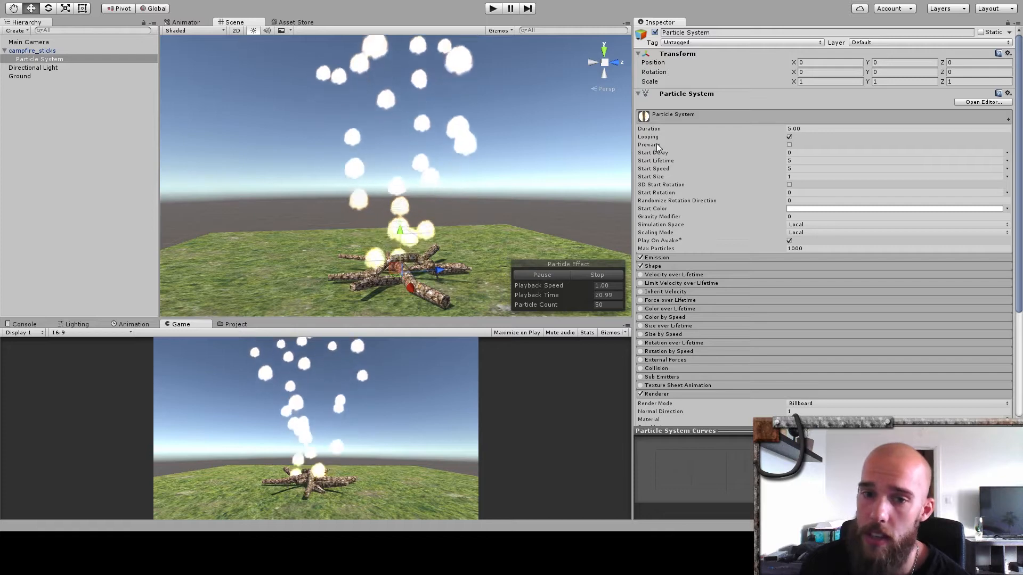
# Run the scene in Play mode to check how the particle effect starts without Prewarm, and stop it.
pyautogui.click(492, 114)
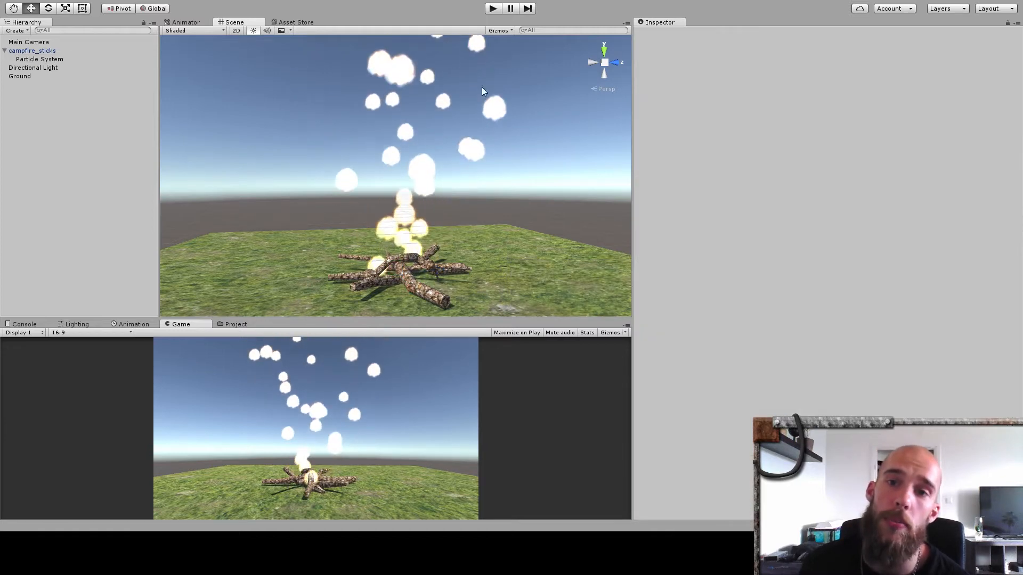
pyautogui.click(492, 9)
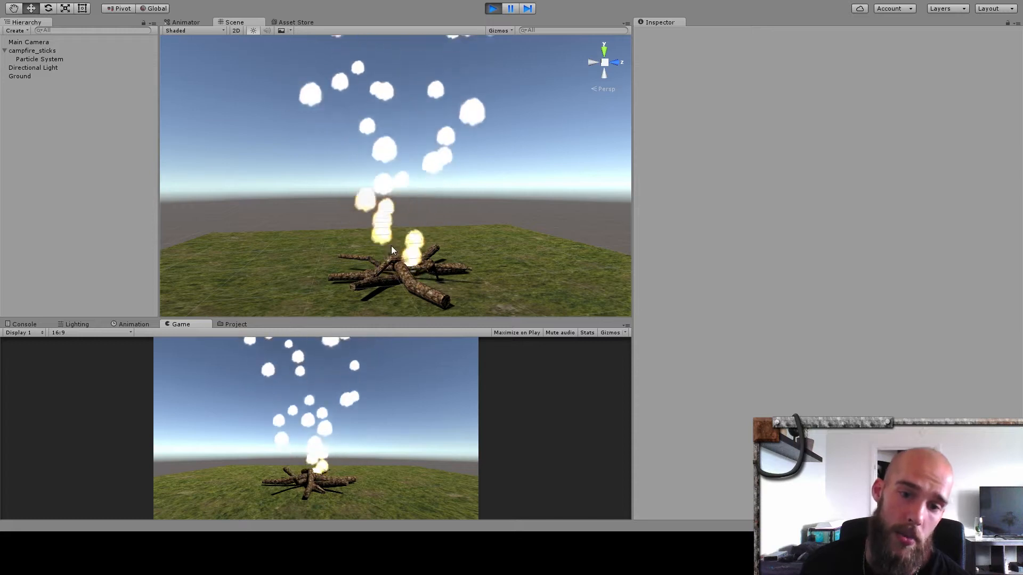
pyautogui.click(492, 9)
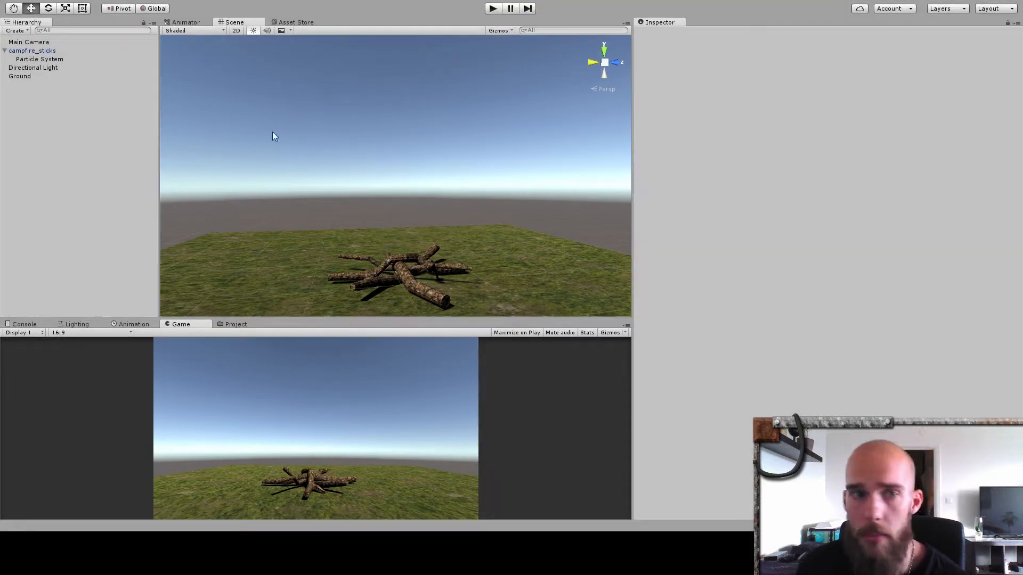
# Test the Particle System in Play mode with Prewarm enabled, and disable Prewarm again.
pyautogui.click(47, 62)
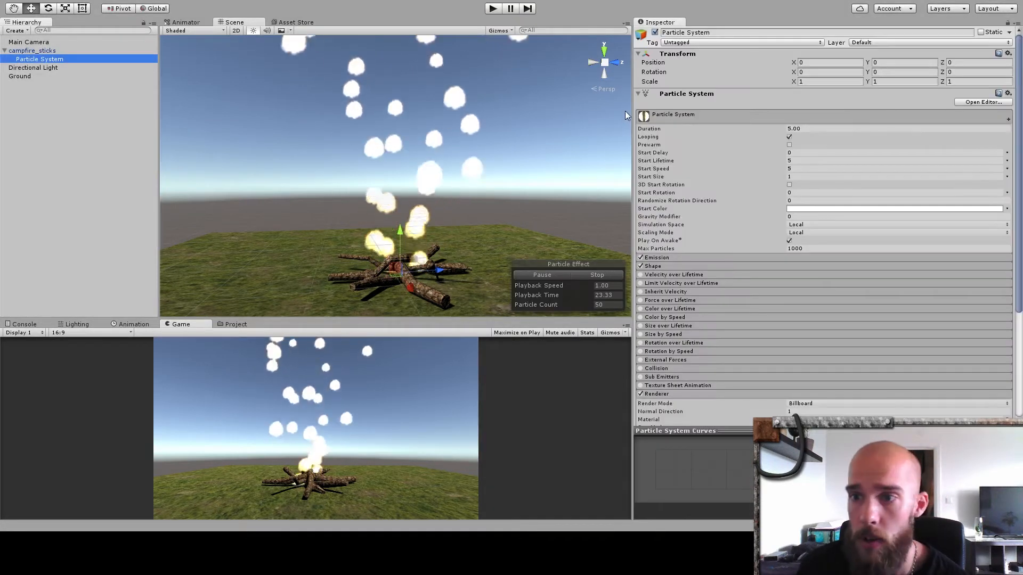
pyautogui.click(789, 144)
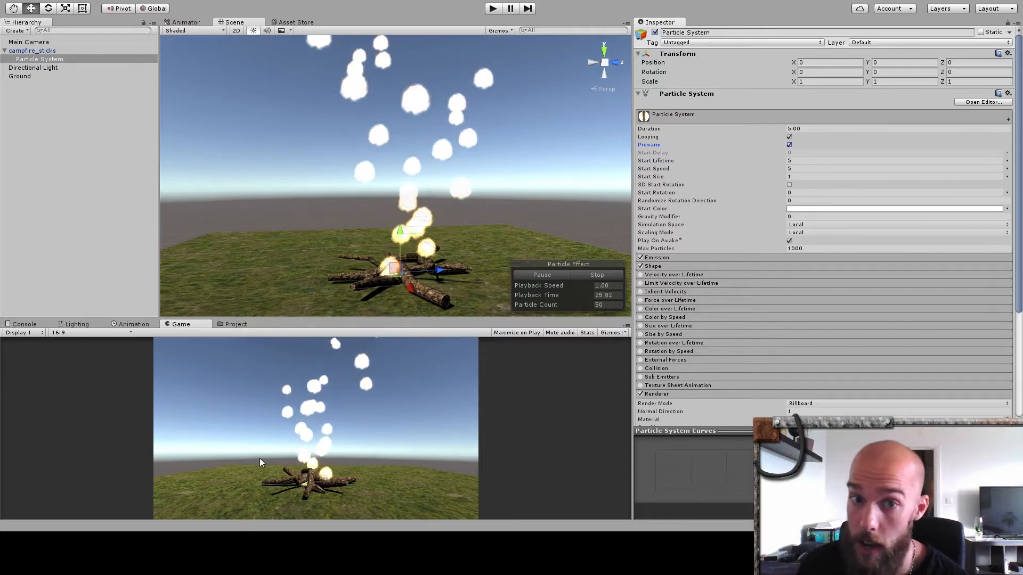
pyautogui.click(492, 9)
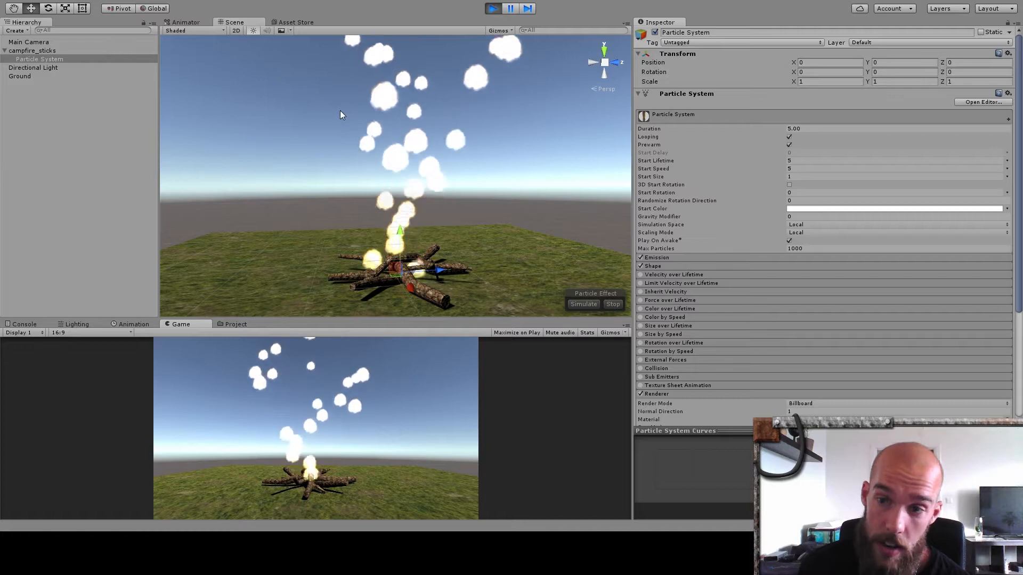
pyautogui.click(493, 9)
pyautogui.click(789, 144)
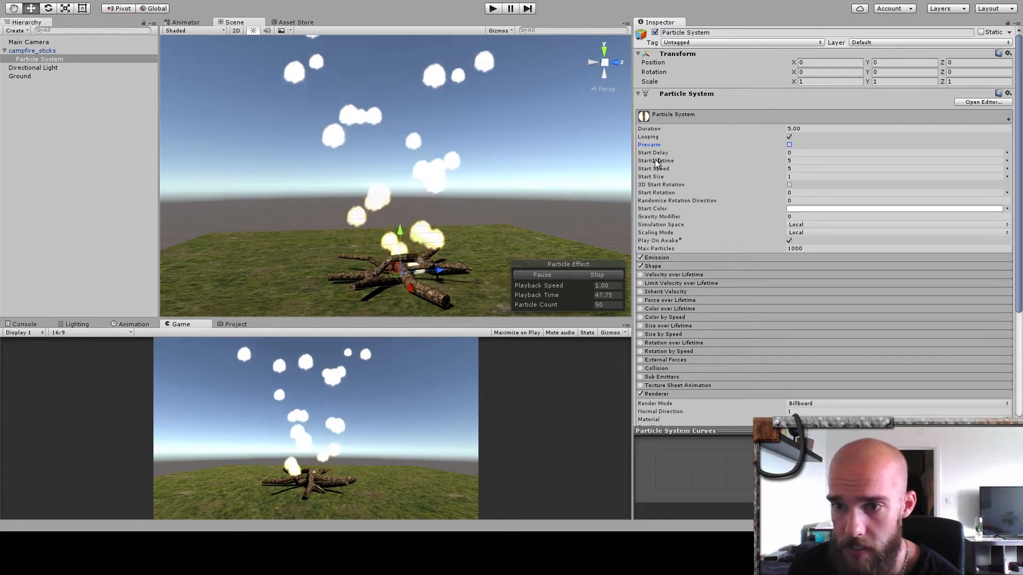
# Set the Particle System's Start Lifetime to 0.98 and its Start Speed to 26.57.
pyautogui.keyDown('alt'); pyautogui.moveTo(484, 199); pyautogui.dragTo(477, 124); pyautogui.keyUp('alt')
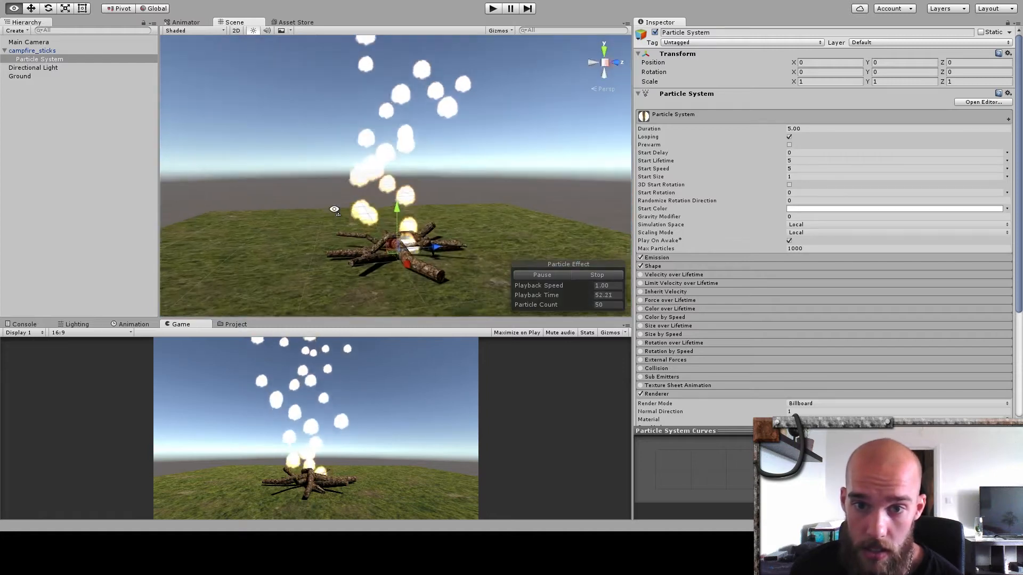
pyautogui.moveTo(655, 161); pyautogui.dragTo(605, 174)
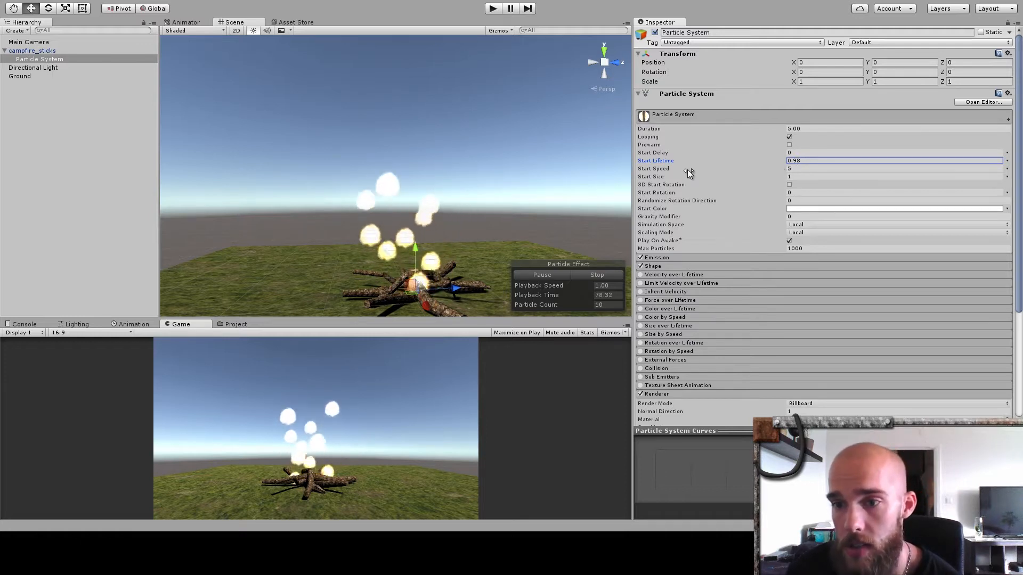
pyautogui.moveTo(677, 169); pyautogui.dragTo(728, 164)
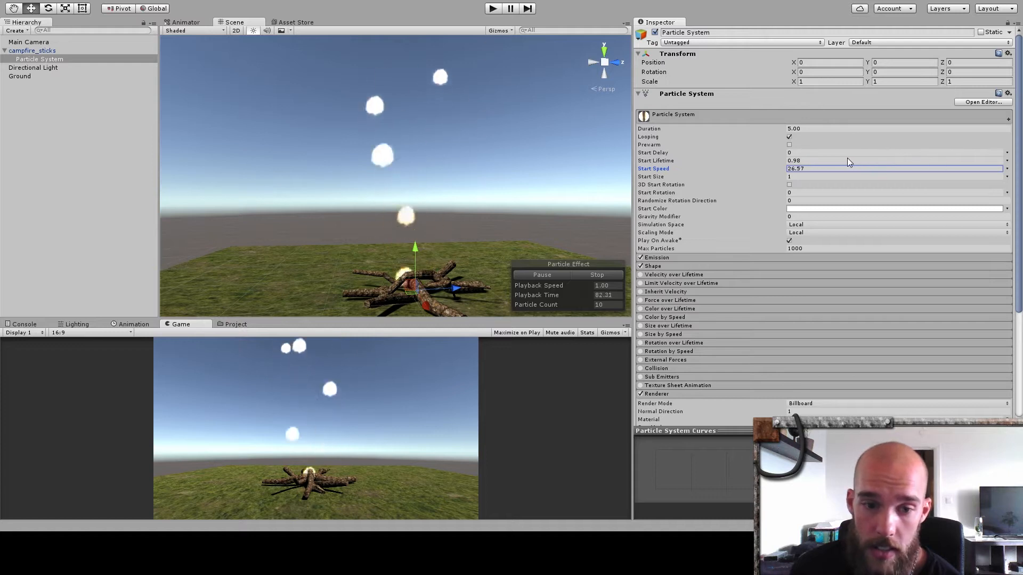
# Set the Particle System's Start Speed to 2.46 and its Start Size to 0.9 after testing slower, faster and larger particles.
pyautogui.moveTo(618, 166); pyautogui.dragTo(648, 164)
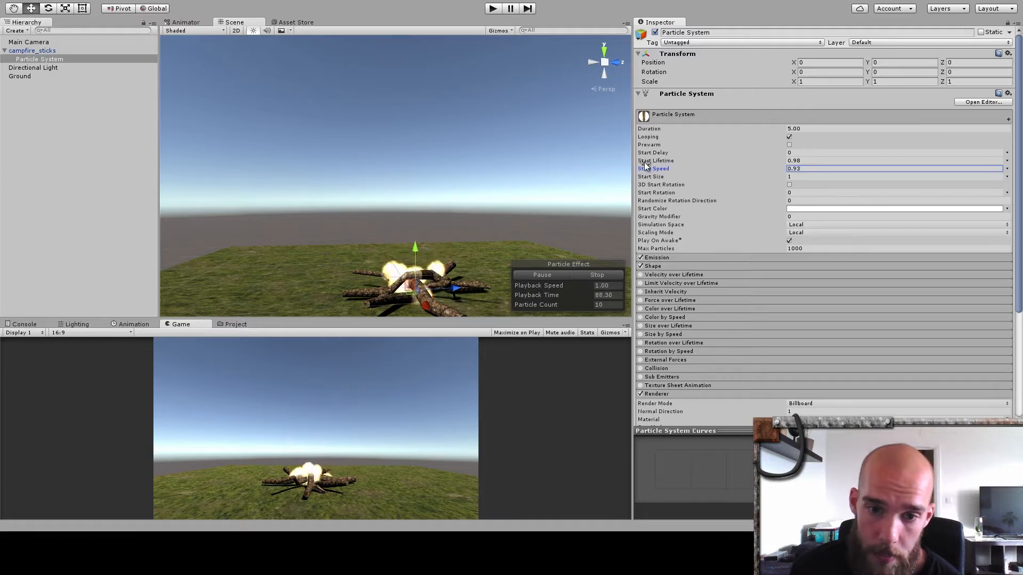
pyautogui.moveTo(673, 158); pyautogui.dragTo(685, 156)
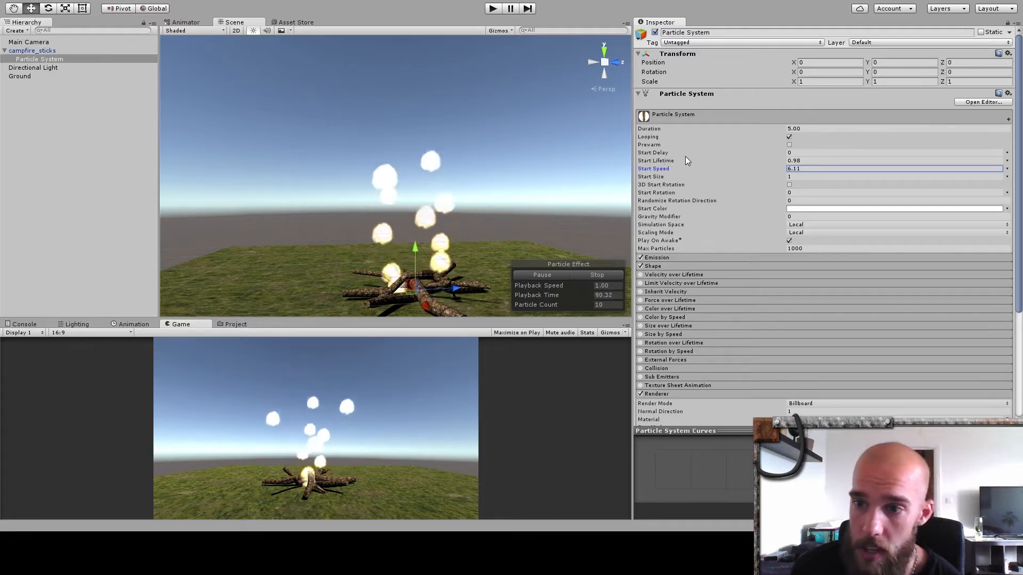
pyautogui.moveTo(659, 177); pyautogui.dragTo(684, 179)
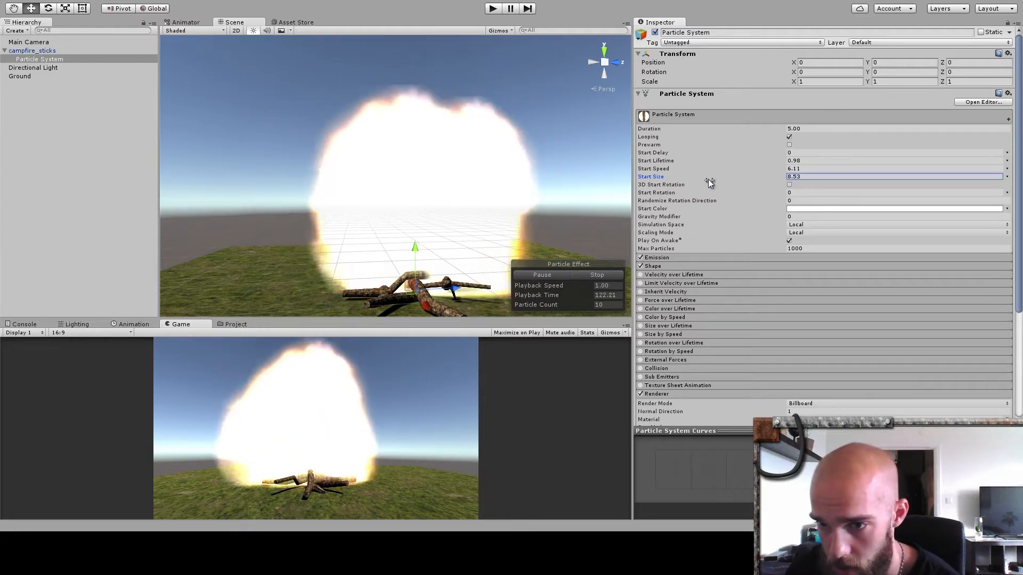
pyautogui.moveTo(719, 176)
pyautogui.mouseDown()
pyautogui.moveTo(735, 177)
pyautogui.moveTo(704, 177)
pyautogui.mouseUp()
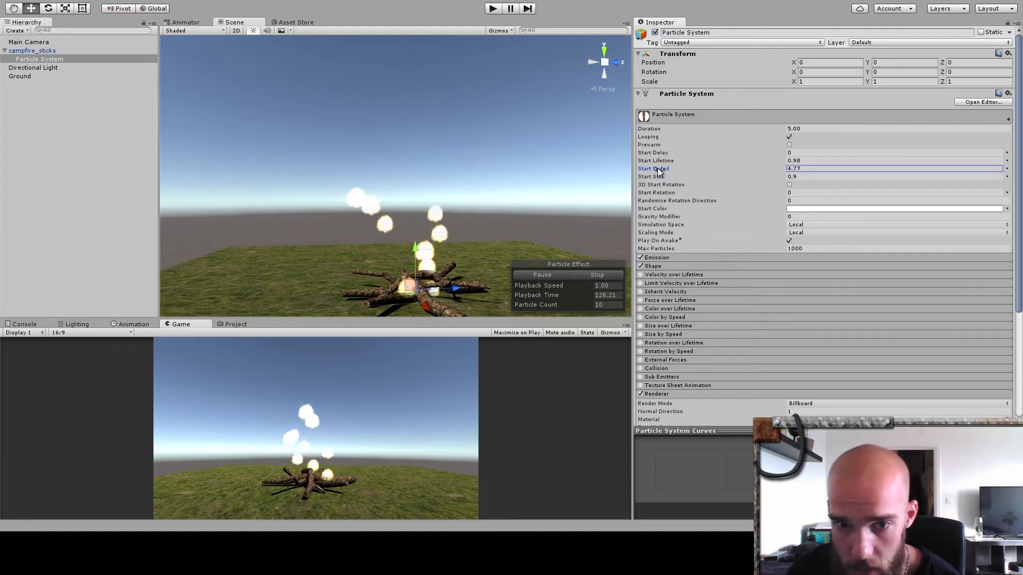
# Set the Particle System's Start Lifetime to 2.76.
pyautogui.moveTo(459, 212); pyautogui.dragTo(439, 249, button='right')
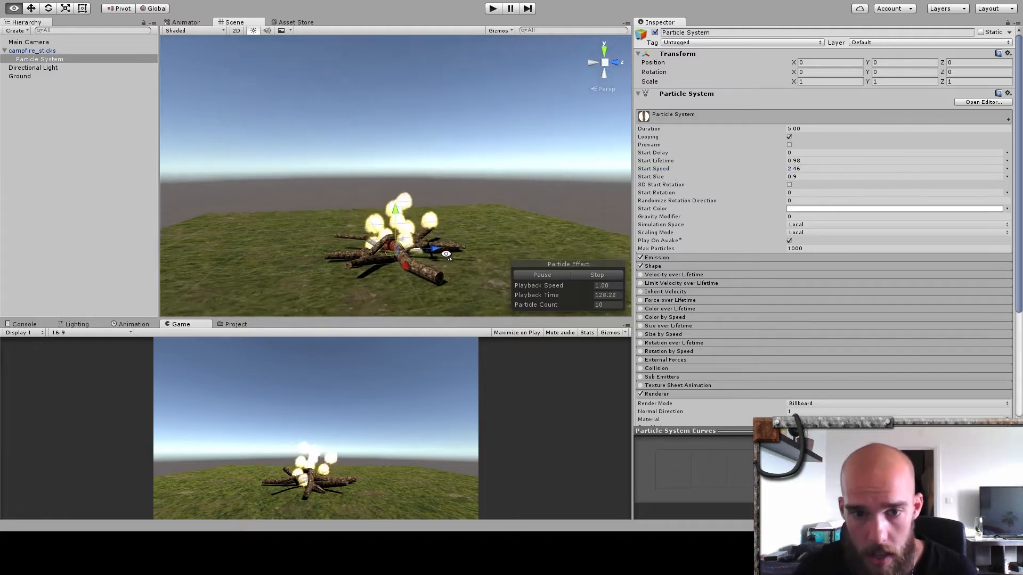
pyautogui.scroll(4, 445, 266)
pyautogui.moveTo(672, 161); pyautogui.dragTo(683, 161)
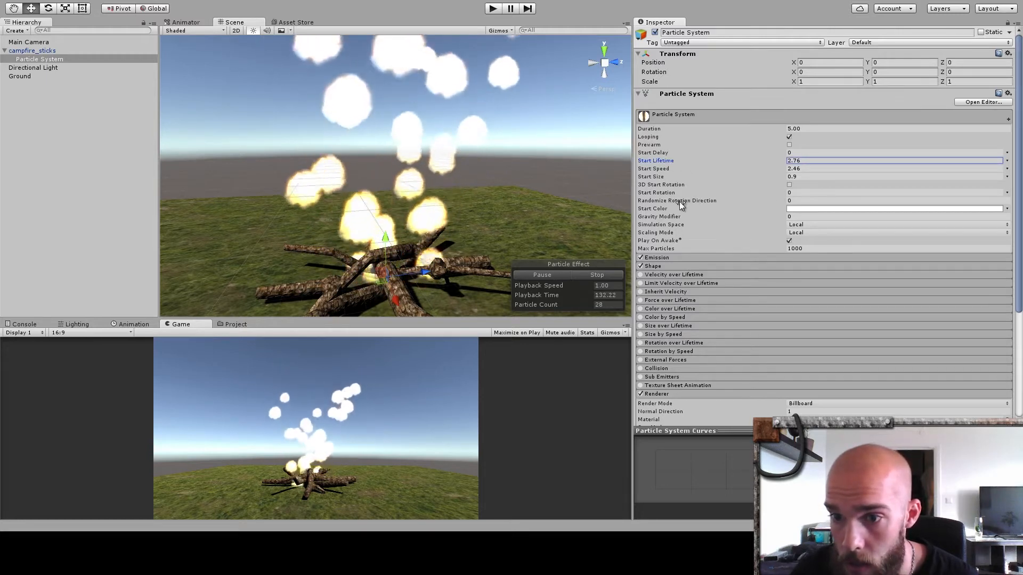
# Set the particles' Start Rotation to 17.39 and check the Randomize Rotation Direction and Start Color settings.
pyautogui.moveTo(656, 192); pyautogui.dragTo(703, 83)
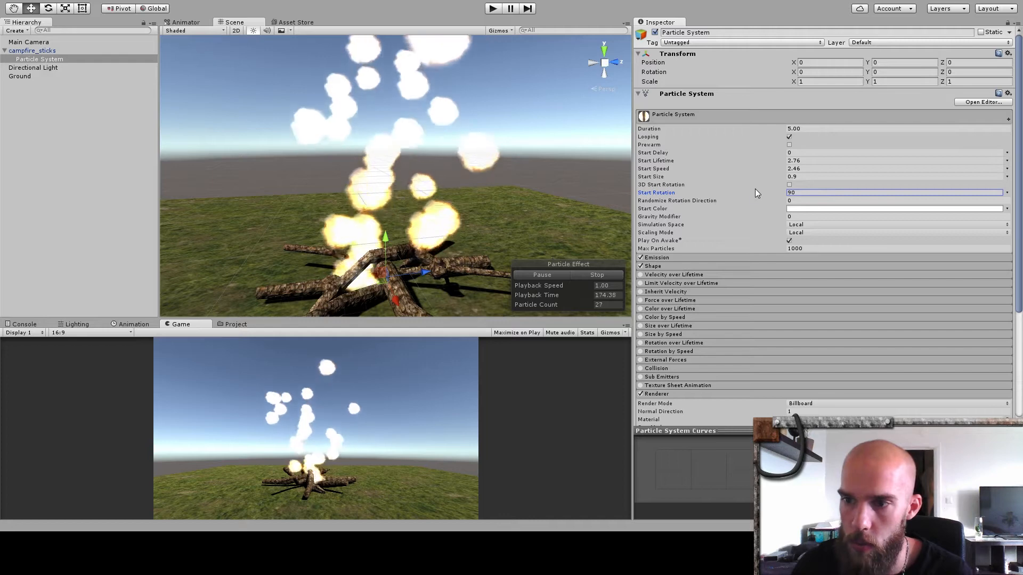
pyautogui.moveTo(755, 193); pyautogui.dragTo(152, 196)
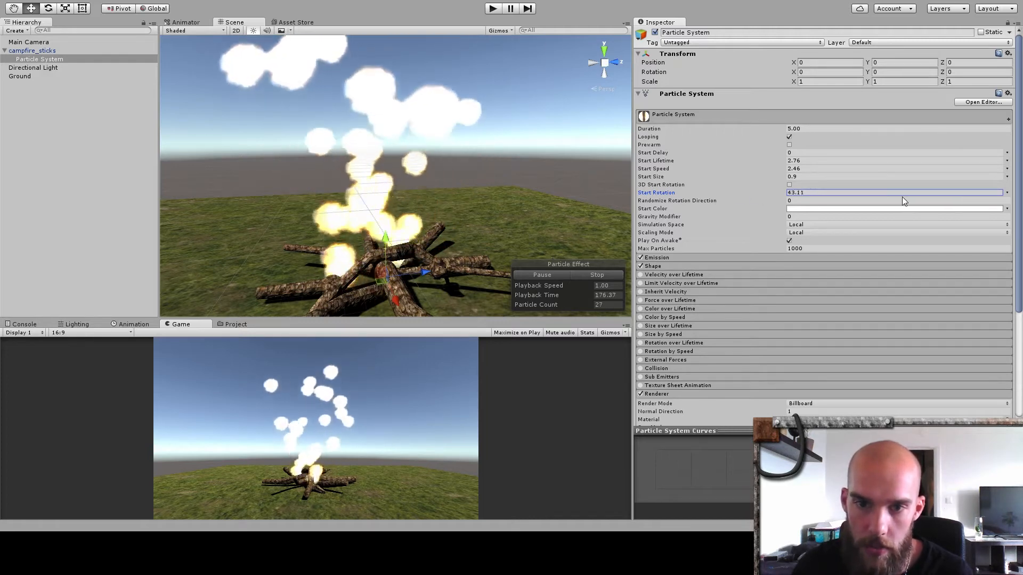
pyautogui.moveTo(903, 197); pyautogui.dragTo(480, 207)
pyautogui.click(673, 203)
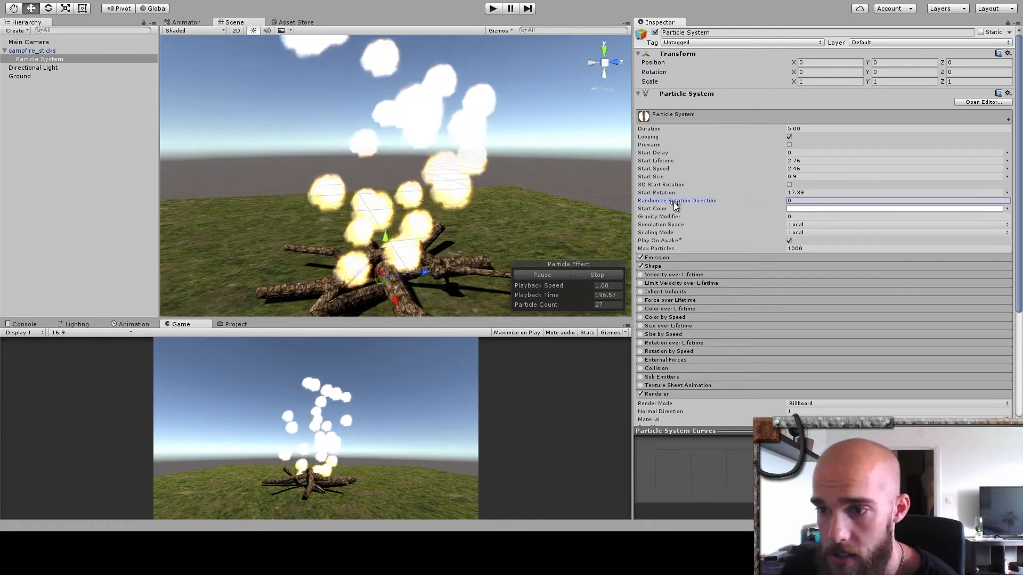
pyautogui.click(789, 208)
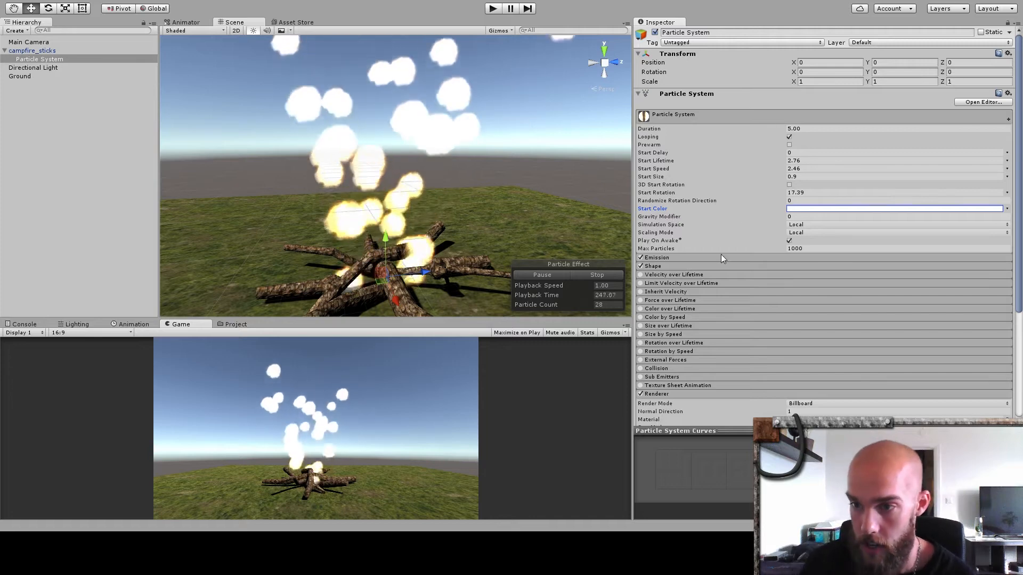
# Set the Start Speed to 1.04 and test Gravity Modifier values of -2.62, -8.51 and 0.12.
pyautogui.moveTo(751, 166); pyautogui.dragTo(510, 187)
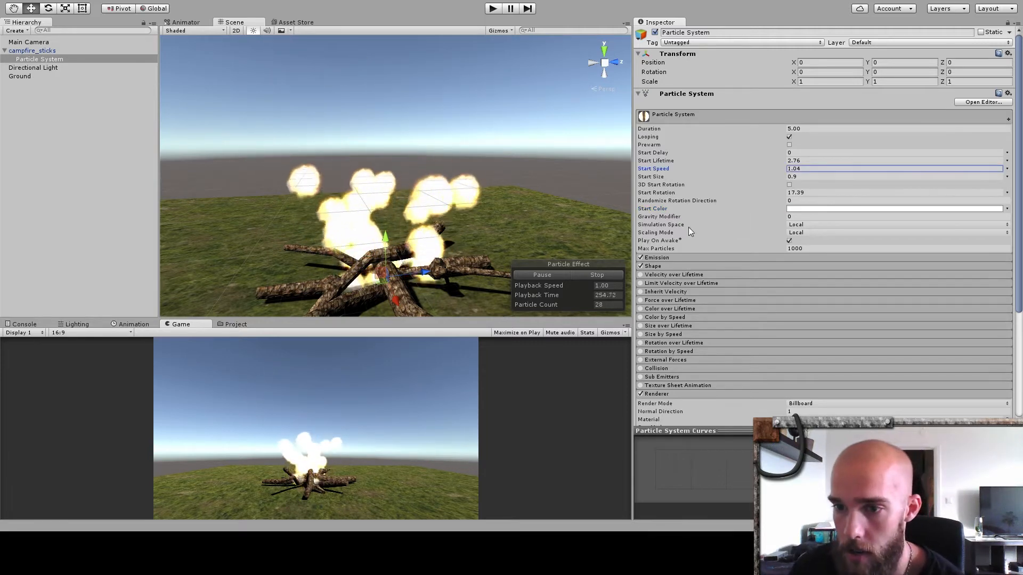
pyautogui.click(669, 217)
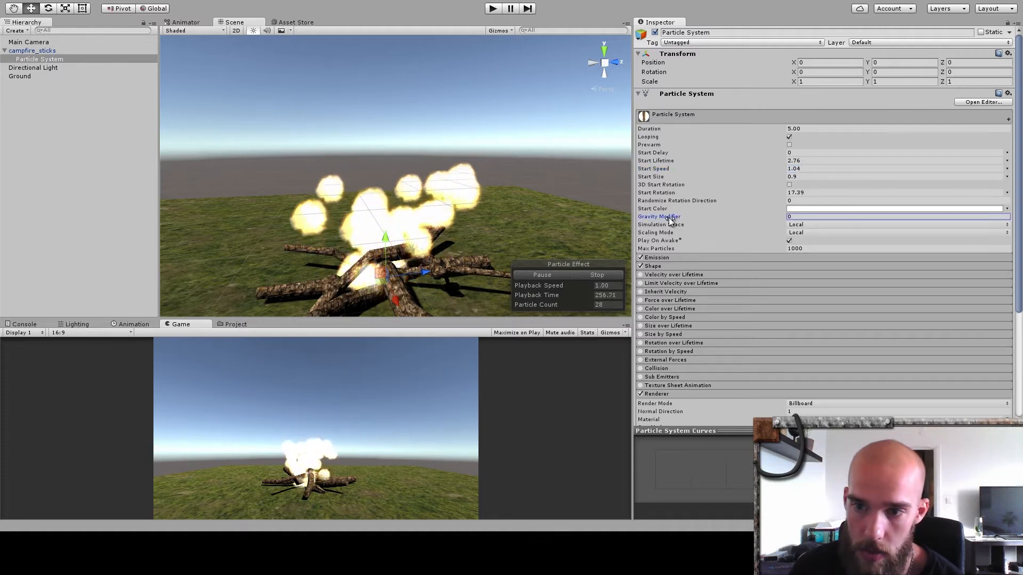
pyautogui.moveTo(671, 219); pyautogui.dragTo(654, 220)
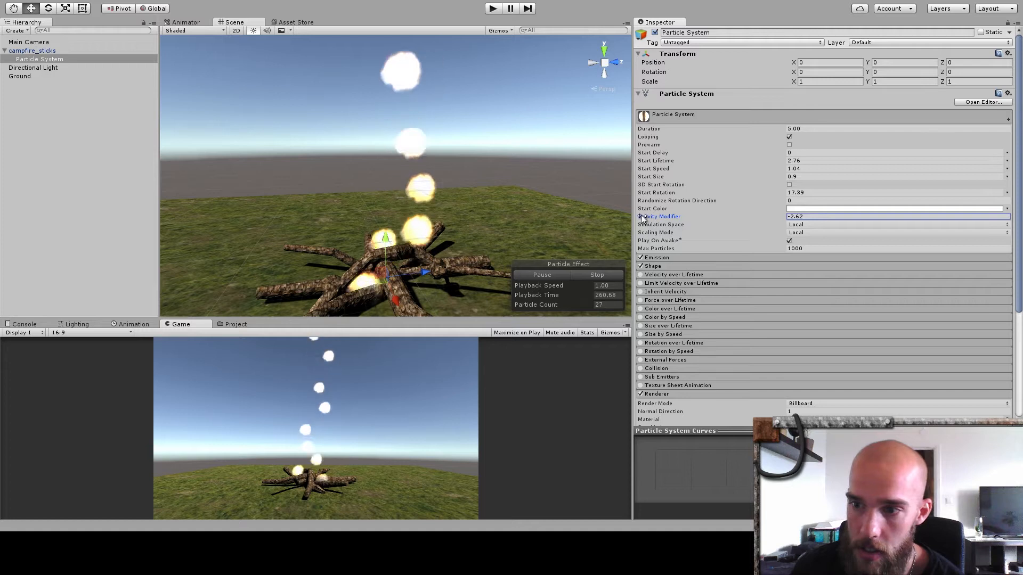
pyautogui.moveTo(431, 212); pyautogui.dragTo(532, 205)
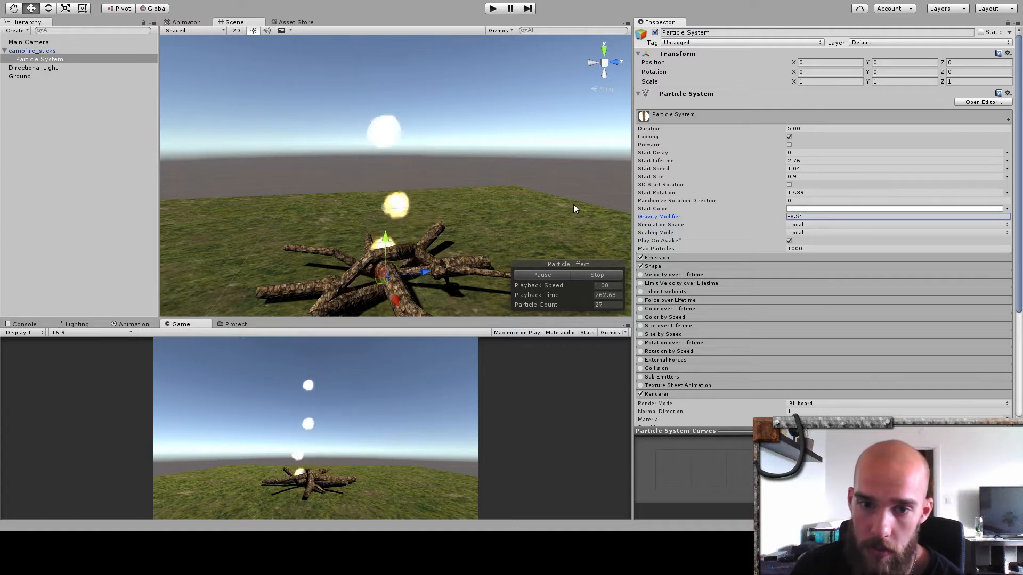
pyautogui.moveTo(651, 207); pyautogui.dragTo(667, 205)
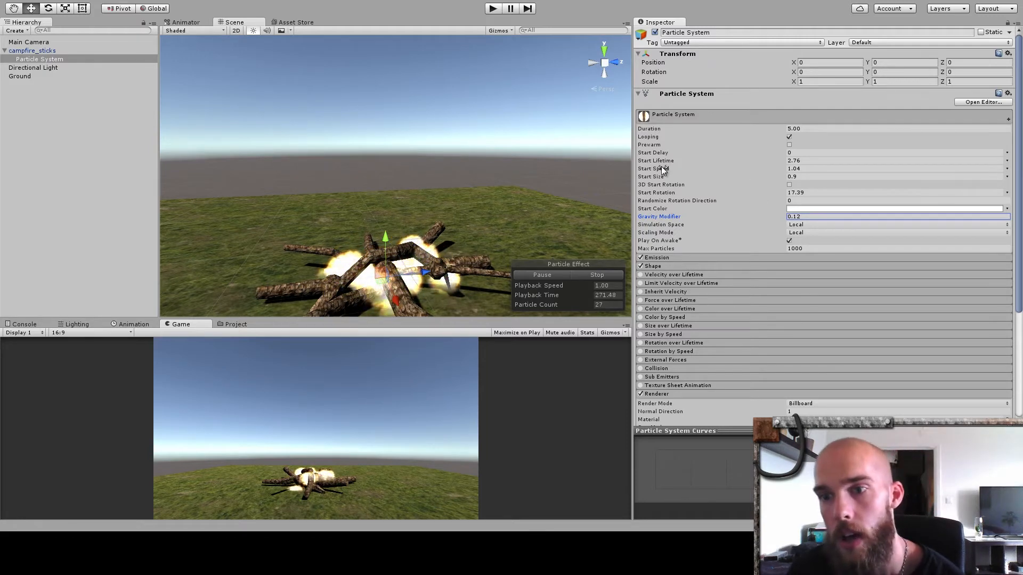
# Set the particles' Start Speed to 10.62 and the Gravity Modifier to 0.79.
pyautogui.moveTo(663, 168); pyautogui.dragTo(833, 156)
pyautogui.moveTo(310, 200)
pyautogui.mouseDown(button='right')
pyautogui.moveTo(326, 191)
pyautogui.moveTo(309, 187)
pyautogui.mouseUp(button='right')
pyautogui.press('s')
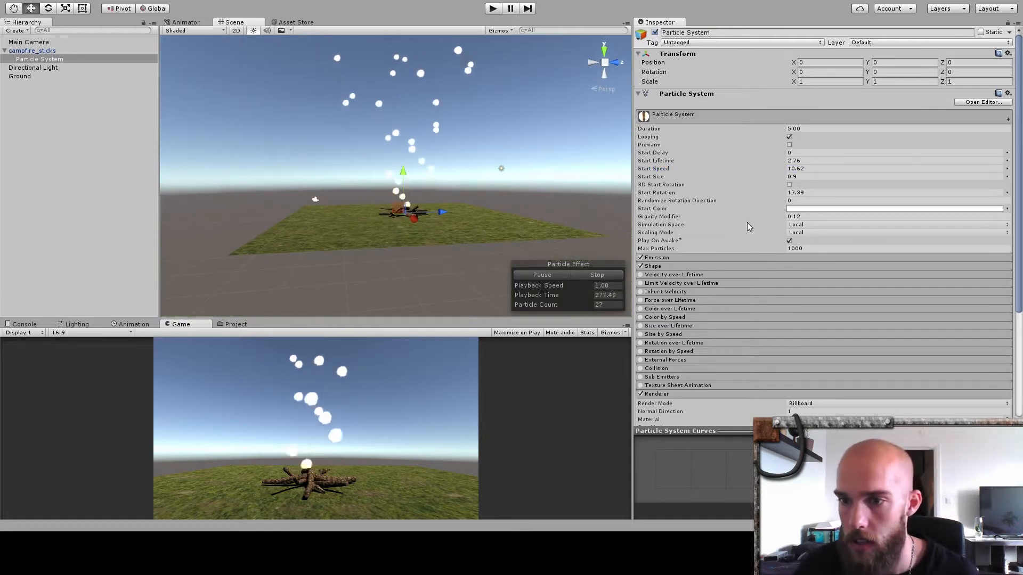
pyautogui.moveTo(718, 216); pyautogui.dragTo(727, 214)
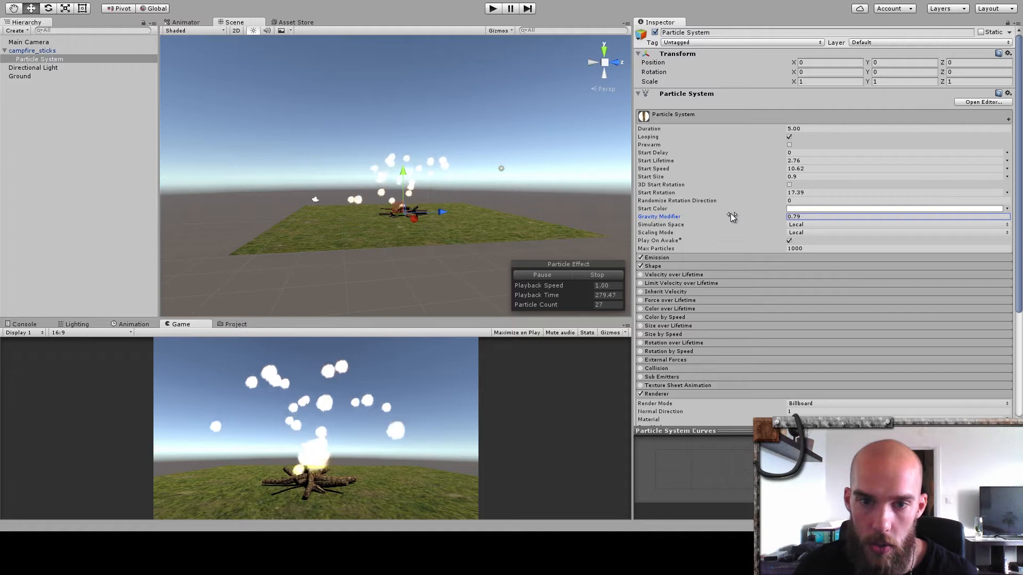
pyautogui.press('w')
pyautogui.moveTo(459, 209); pyautogui.dragTo(459, 167, button='right')
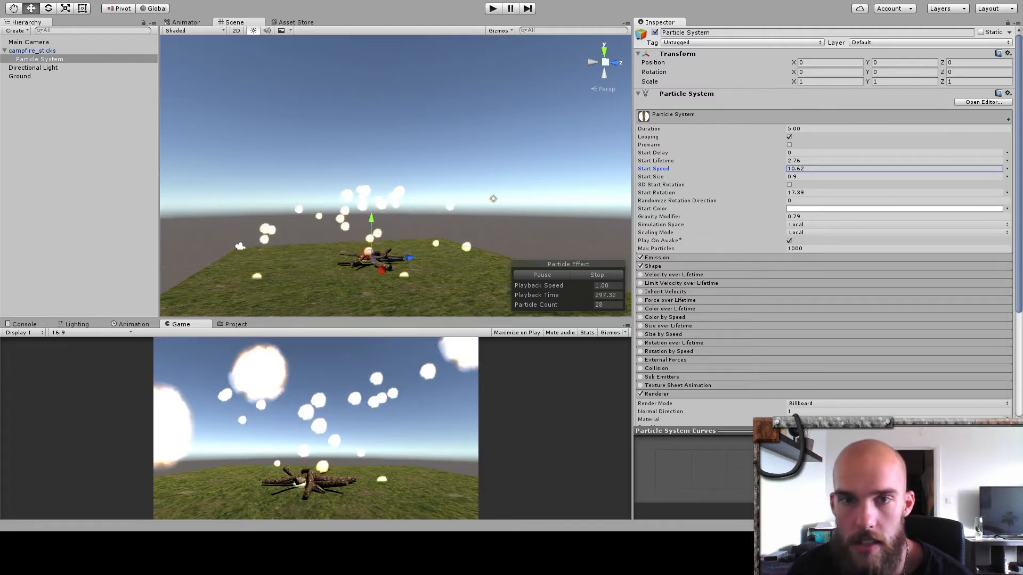
# Compare the Simulation Space options by moving the particle system around the scene, then restore Local and the original position.
pyautogui.click(821, 224)
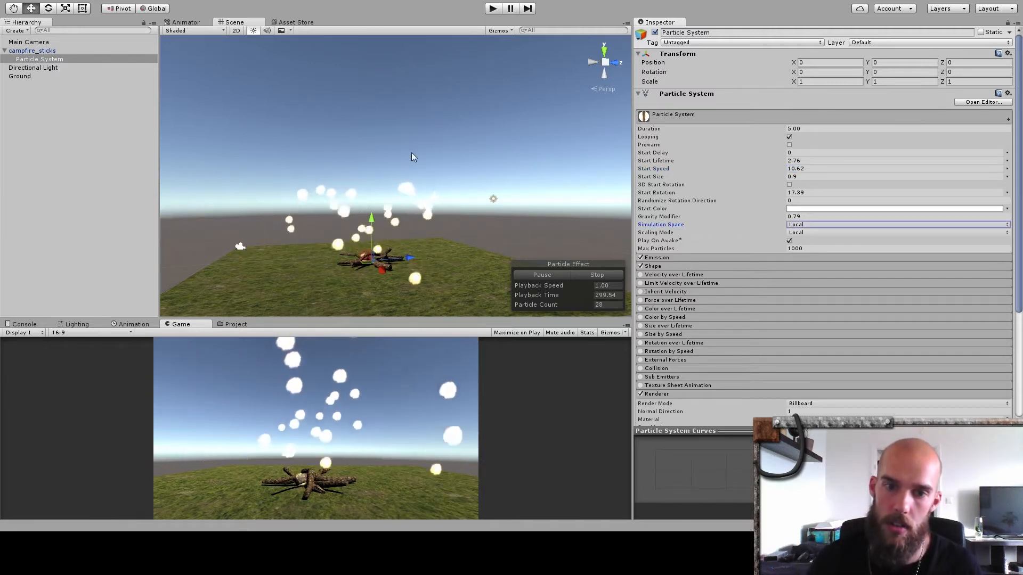
pyautogui.press('r')
pyautogui.press('w')
pyautogui.moveTo(364, 253); pyautogui.dragTo(393, 109)
pyautogui.click(804, 225)
pyautogui.click(806, 242)
pyautogui.moveTo(375, 159); pyautogui.dragTo(450, 180)
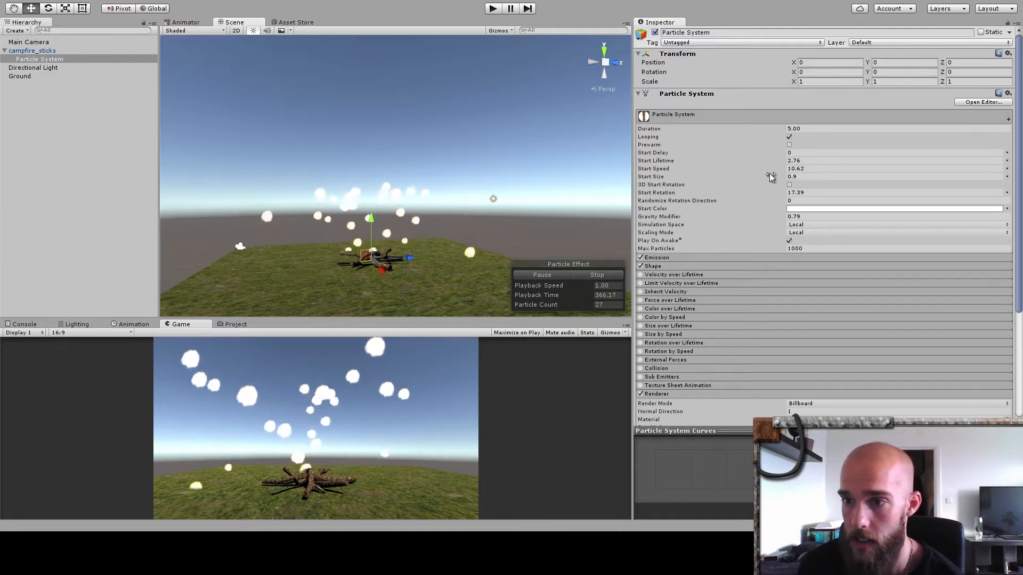
# Limit the Particle System's Max Particles to 1.
pyautogui.press('BackSpace')
pyautogui.press('BackSpace')
pyautogui.press('BackSpace')
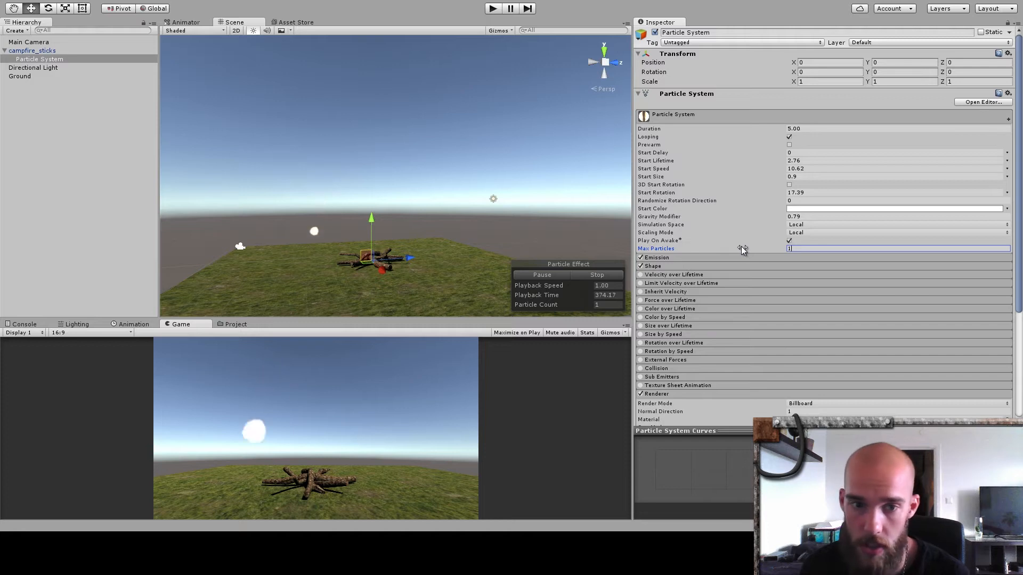
# Restore Max Particles to 1000 and test Emission Rate values of 16.06, 144.45 and 16.7.
pyautogui.click(746, 257)
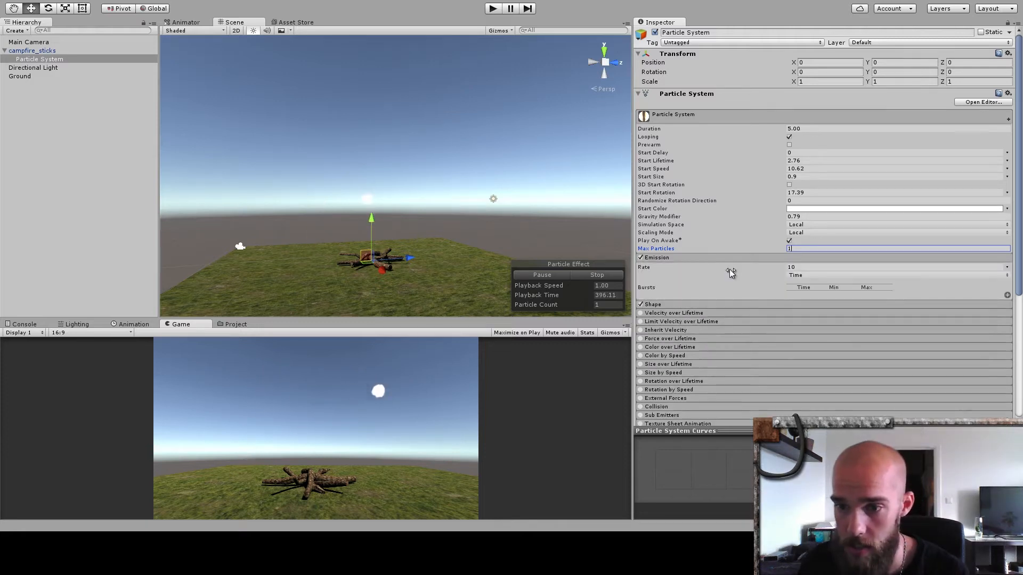
pyautogui.moveTo(730, 271); pyautogui.dragTo(796, 260)
pyautogui.click(800, 247)
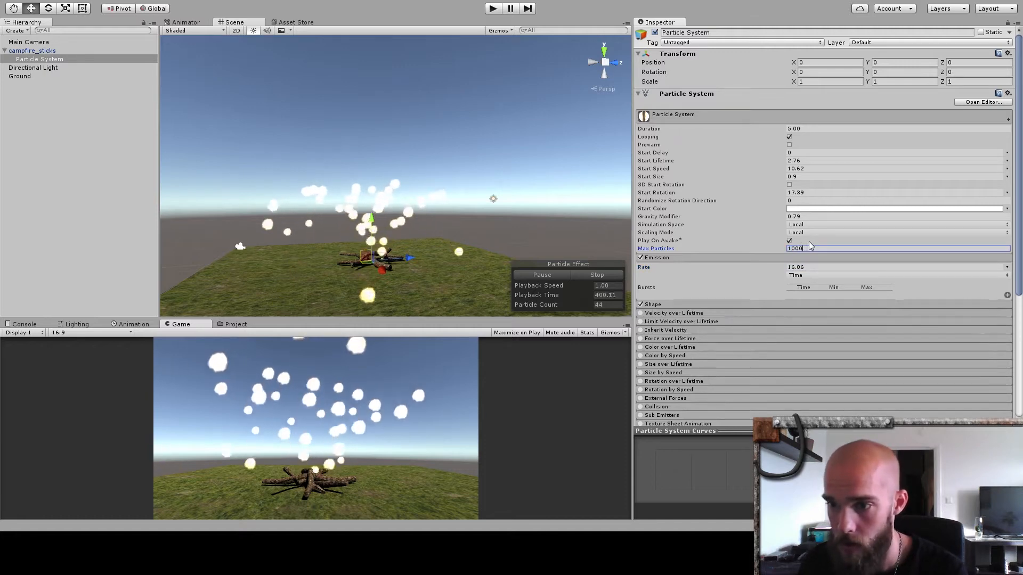
pyautogui.moveTo(740, 263); pyautogui.dragTo(874, 252)
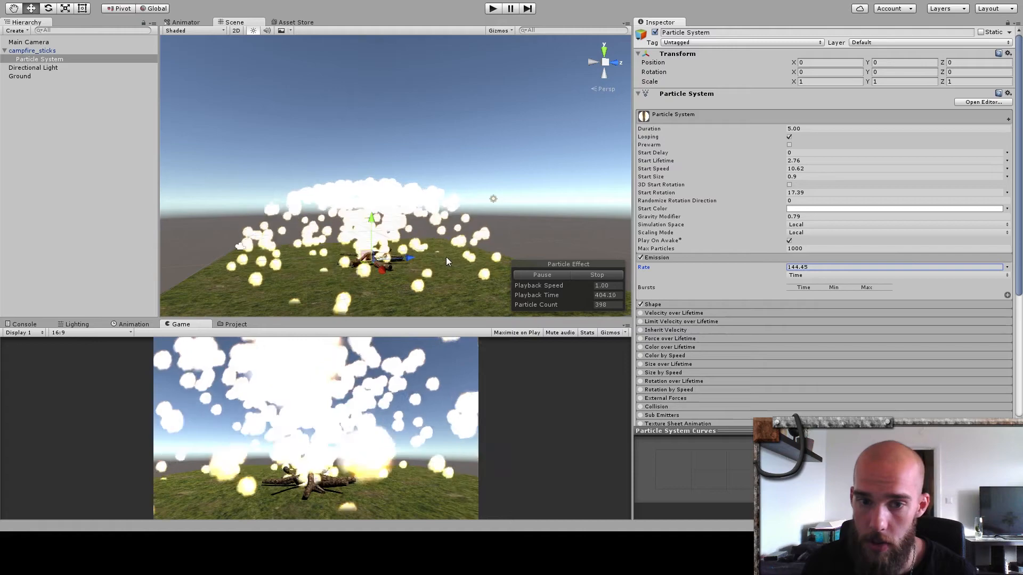
pyautogui.moveTo(657, 266); pyautogui.dragTo(917, 249)
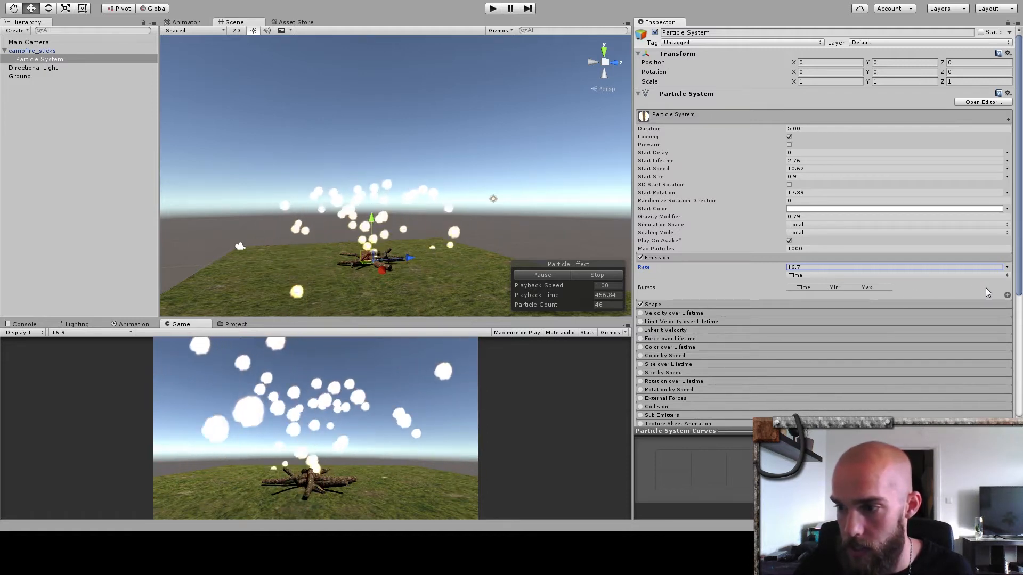
# Add an emission burst of 30 particles at time 0.00 and set the Emission Rate to 0.
pyautogui.click(1006, 294)
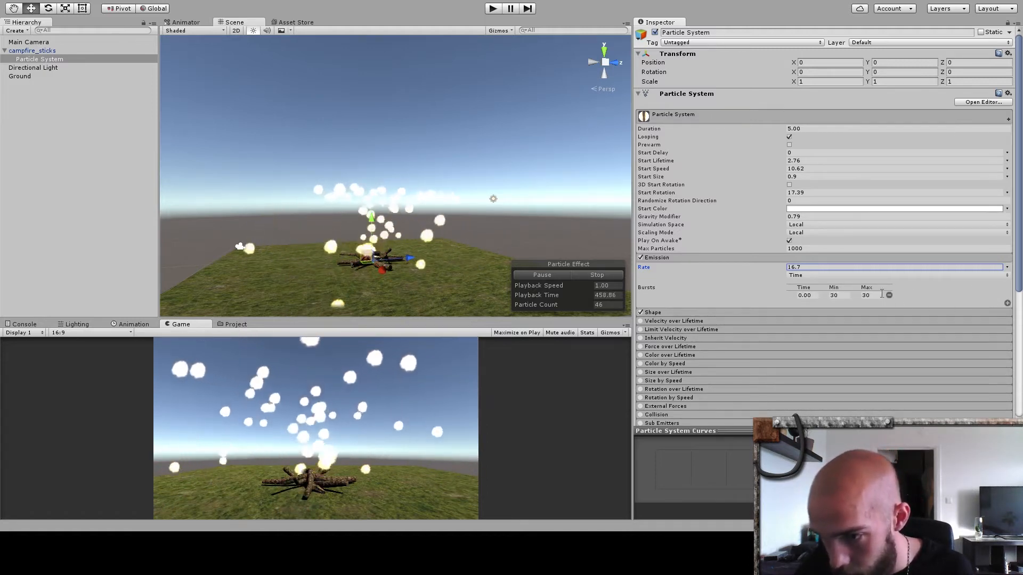
pyautogui.moveTo(829, 268); pyautogui.dragTo(741, 261)
pyautogui.write('0')
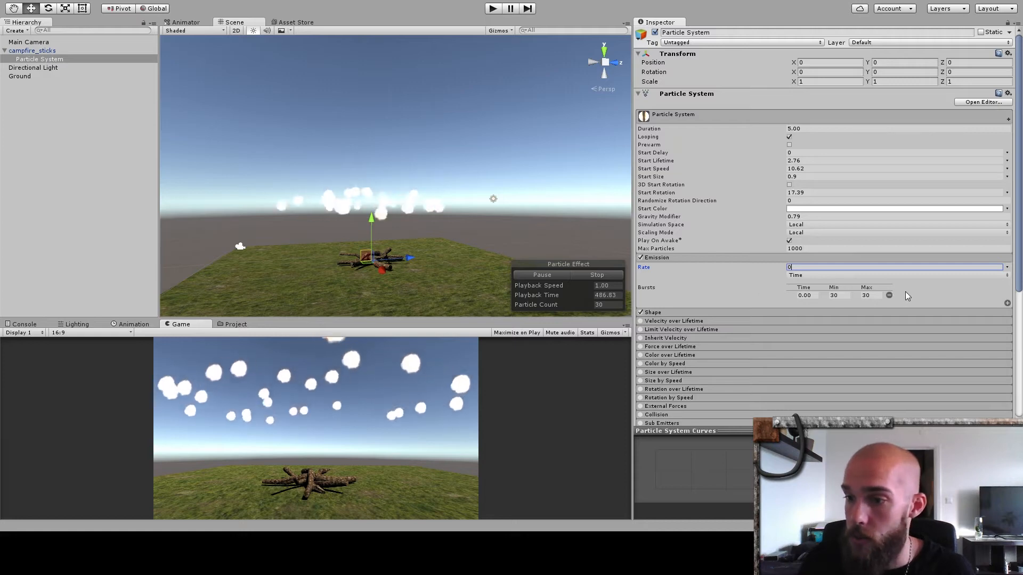
# Remove the emission burst and set the Emission Rate to 30.
pyautogui.click(889, 295)
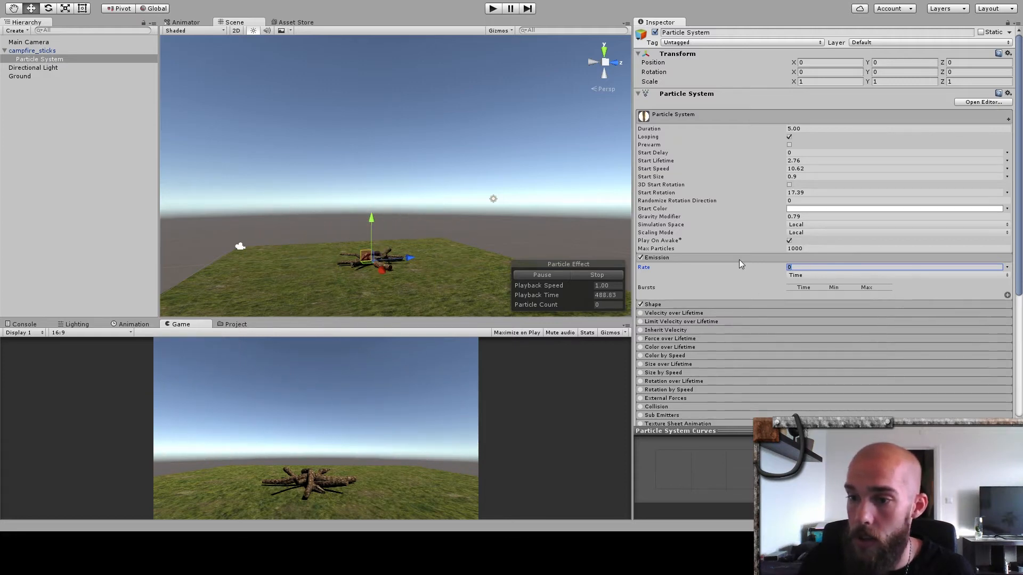
pyautogui.write('30')
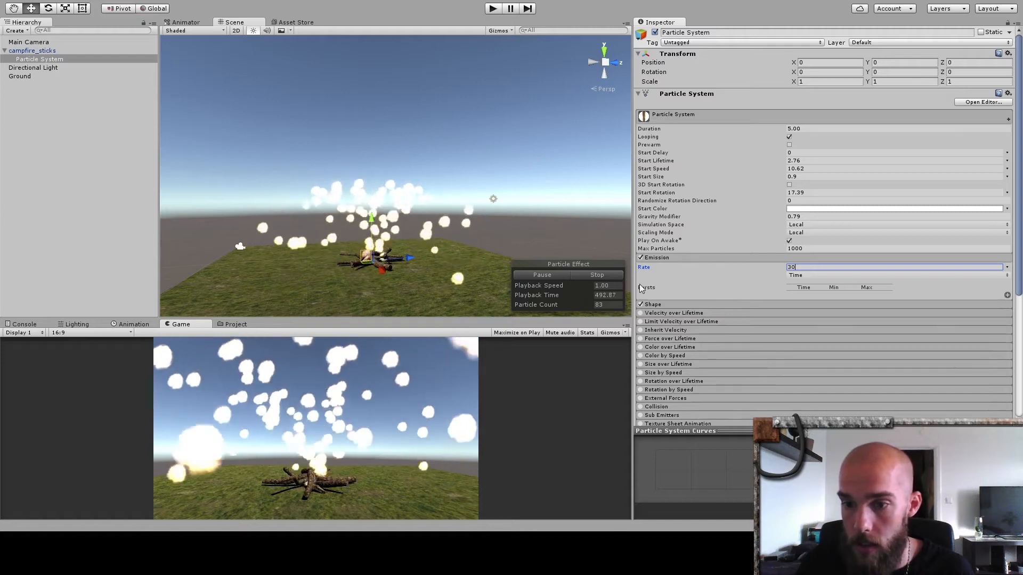
# Show the Shape module settings and widen the emission cone to an Angle of 64.1.
pyautogui.click(659, 308)
pyautogui.moveTo(372, 213); pyautogui.dragTo(436, 166, button='right')
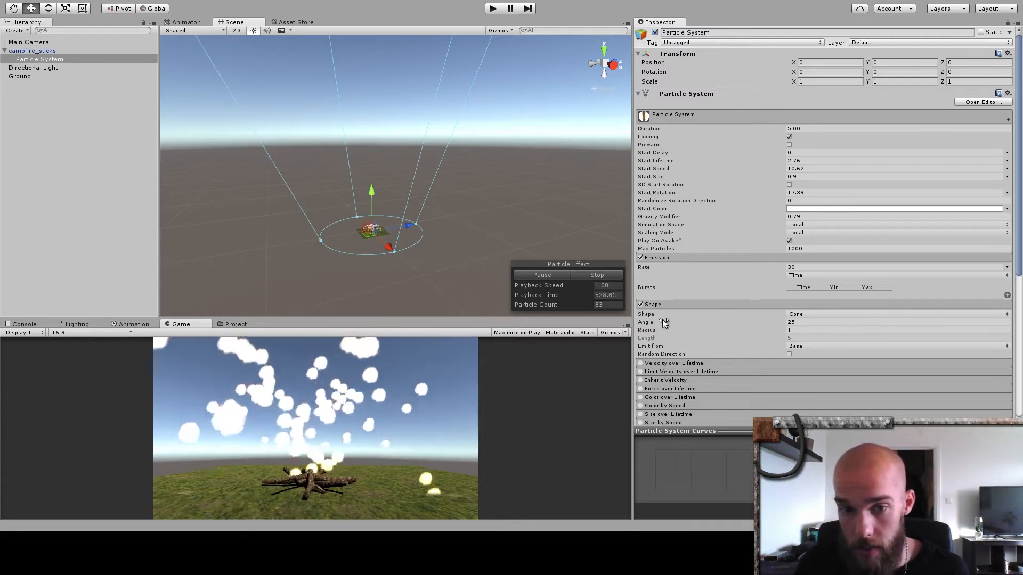
pyautogui.moveTo(665, 320); pyautogui.dragTo(807, 311)
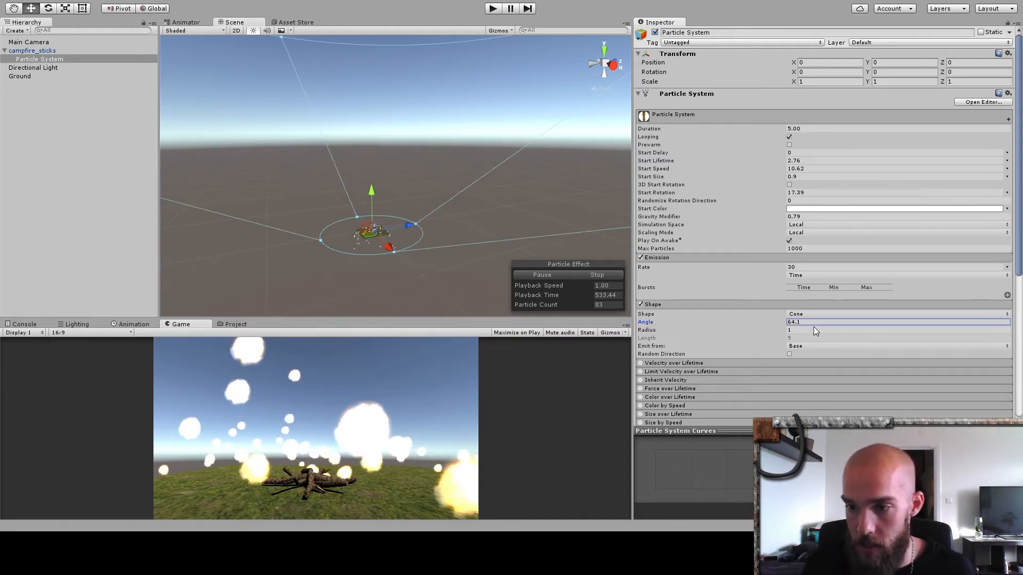
# Try the Sphere and Box emission shapes for the Particle System.
pyautogui.click(813, 314)
pyautogui.click(814, 323)
pyautogui.keyDown('alt'); pyautogui.moveTo(407, 246); pyautogui.dragTo(723, 273); pyautogui.keyUp('alt')
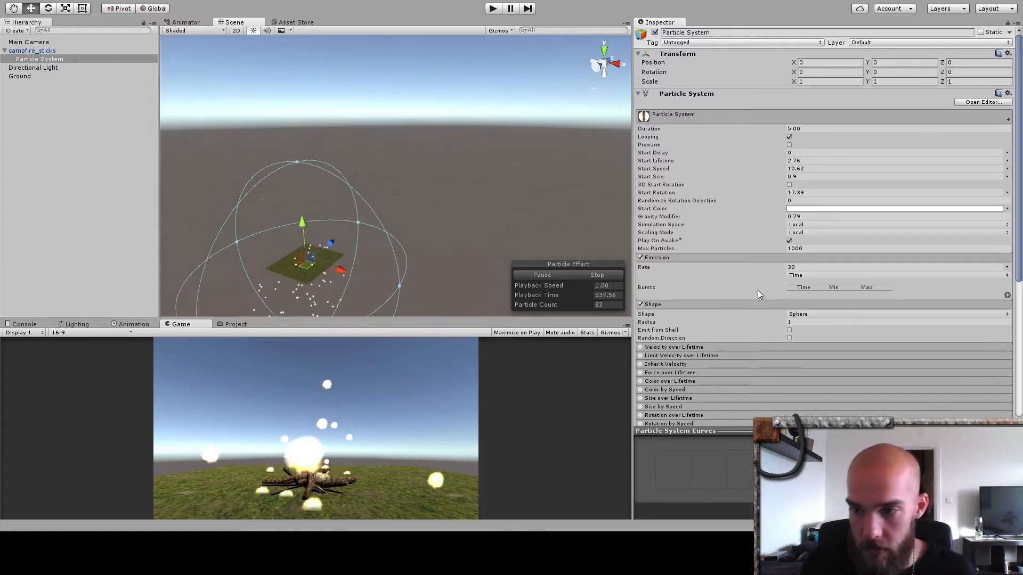
pyautogui.click(835, 314)
pyautogui.click(811, 357)
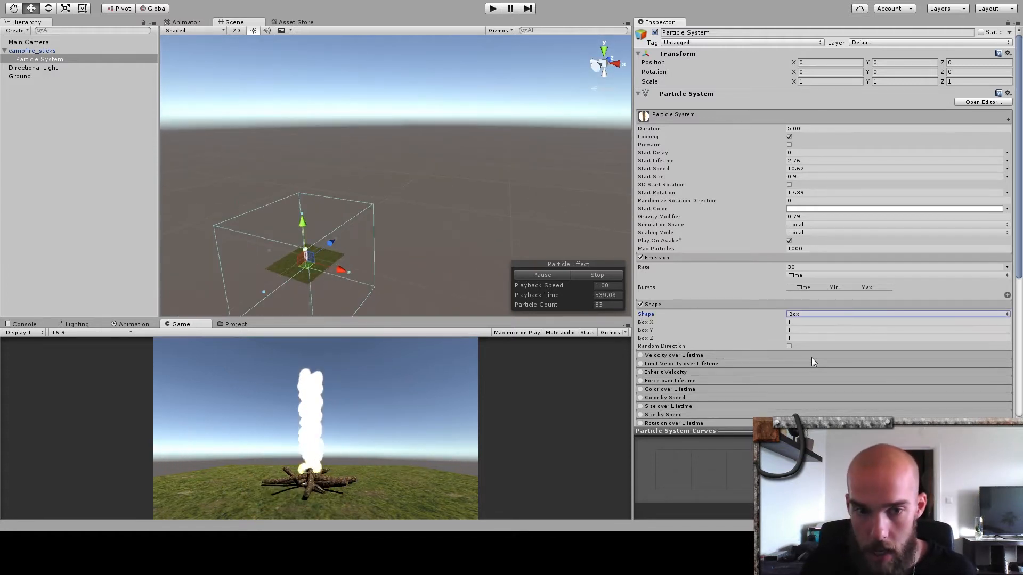
# Try the Edge emission shape, and switch the Particle System's shape to Mesh.
pyautogui.click(827, 406)
pyautogui.click(825, 314)
pyautogui.click(821, 415)
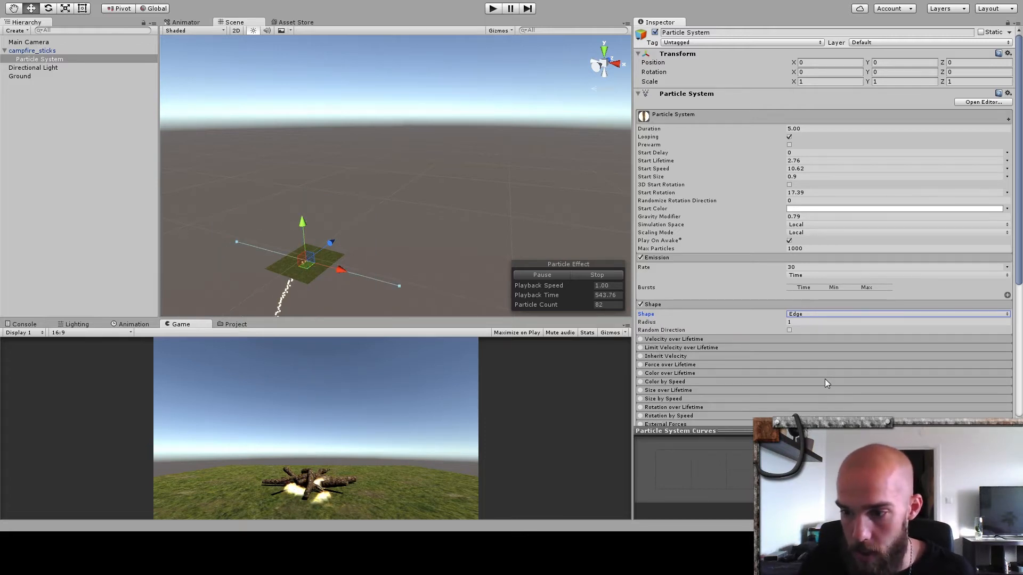
pyautogui.click(825, 314)
pyautogui.click(824, 378)
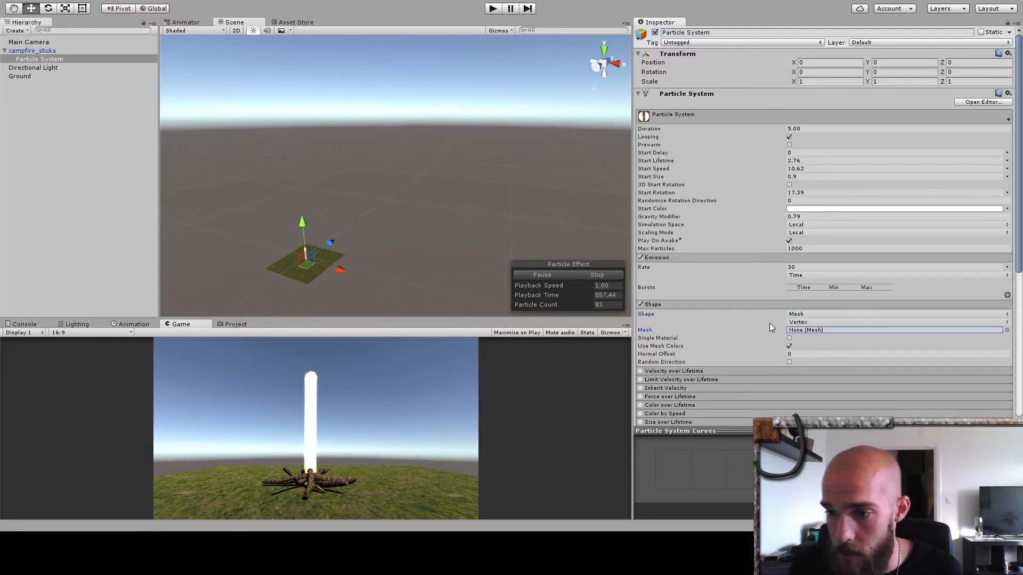
# Switch the emission shape back to Cone and try different cone angles, ending with an Angle of 36.67.
pyautogui.click(816, 346)
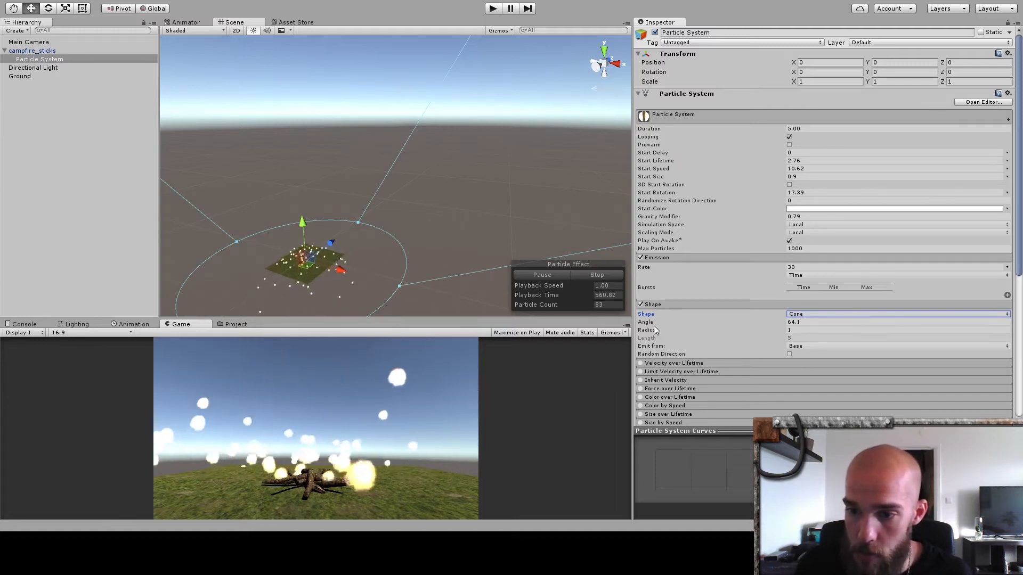
pyautogui.moveTo(658, 332)
pyautogui.mouseDown()
pyautogui.moveTo(686, 321)
pyautogui.moveTo(661, 327)
pyautogui.mouseUp()
pyautogui.moveTo(746, 322); pyautogui.dragTo(395, 94)
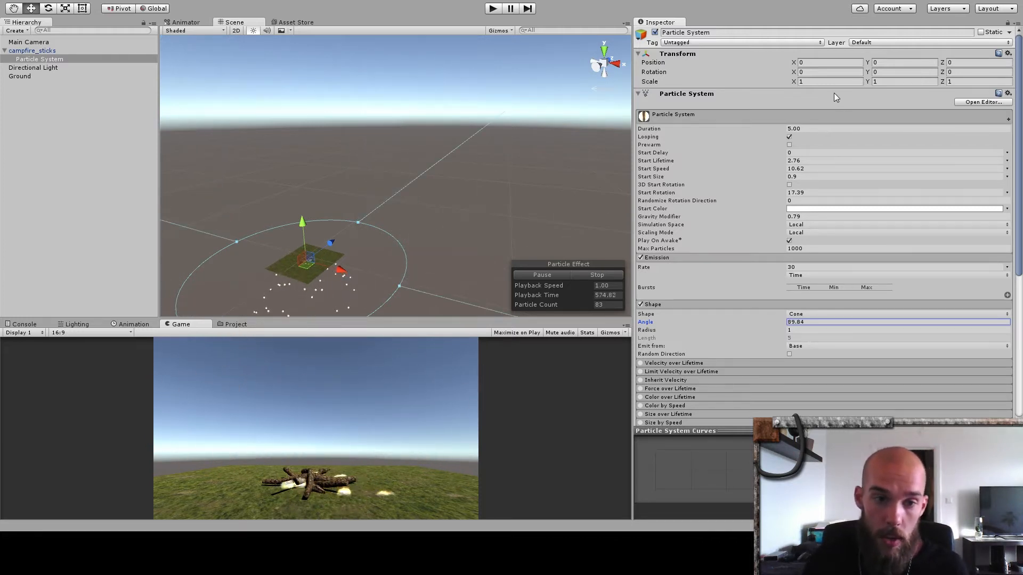
pyautogui.moveTo(637, 91); pyautogui.dragTo(650, 91)
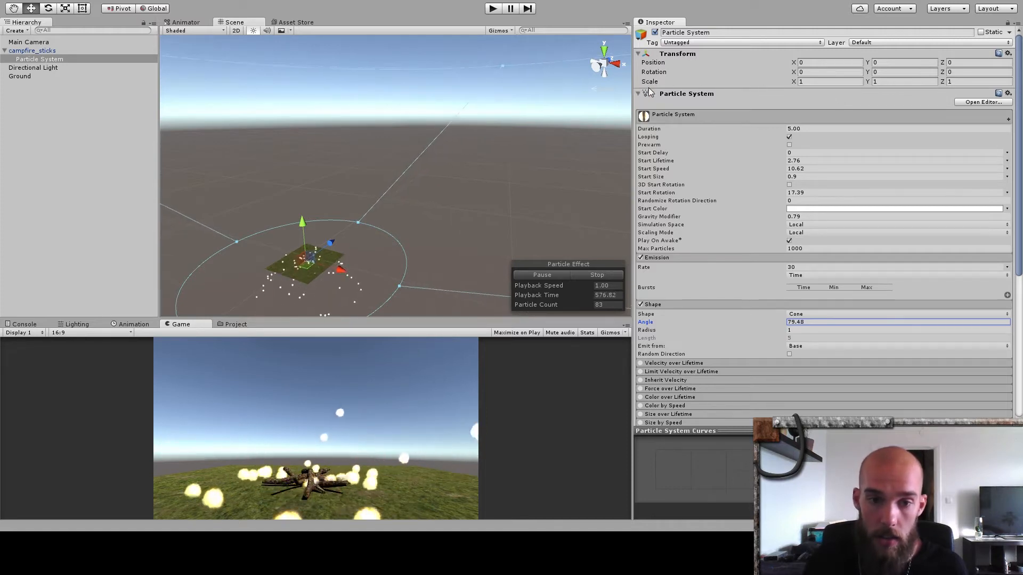
pyautogui.moveTo(859, 90); pyautogui.dragTo(386, 110)
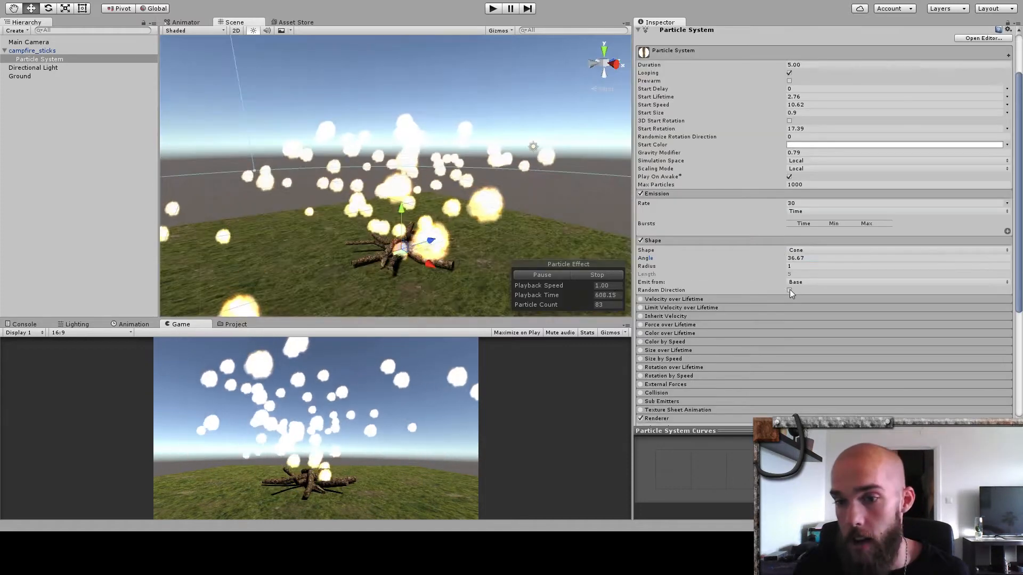
# Try the Random Direction option with the Cone and Box emission shapes, and restore the plain Cone shape.
pyautogui.click(789, 289)
pyautogui.click(789, 290)
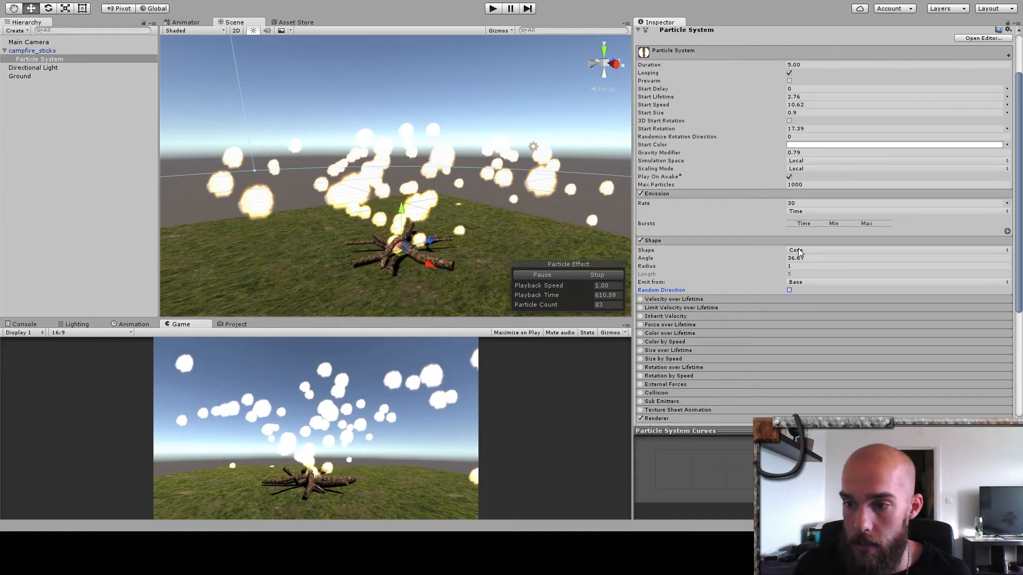
pyautogui.click(794, 250)
pyautogui.click(792, 286)
pyautogui.keyDown('alt'); pyautogui.moveTo(480, 175); pyautogui.dragTo(451, 267); pyautogui.keyUp('alt')
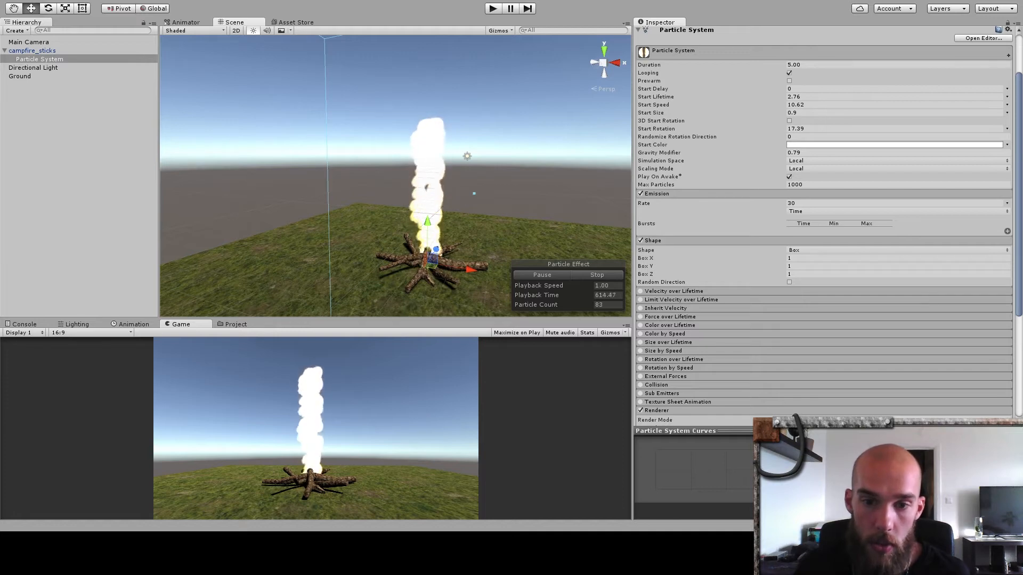
pyautogui.click(789, 282)
pyautogui.moveTo(401, 201)
pyautogui.keyDown('alt'); pyautogui.mouseDown()
pyautogui.moveTo(373, 182)
pyautogui.moveTo(382, 228)
pyautogui.mouseUp(); pyautogui.keyUp('alt')
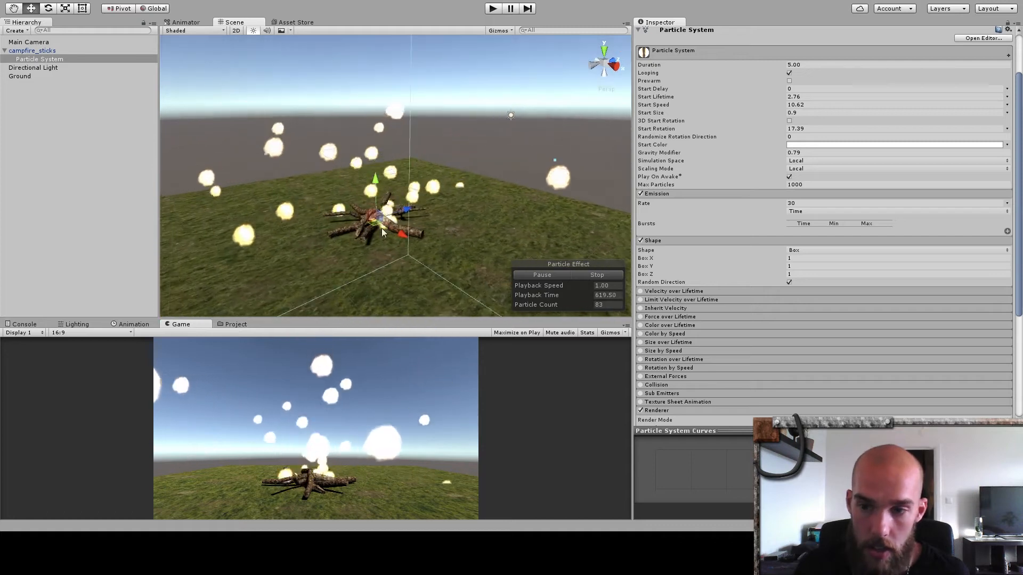
pyautogui.click(789, 283)
pyautogui.click(799, 249)
pyautogui.click(804, 282)
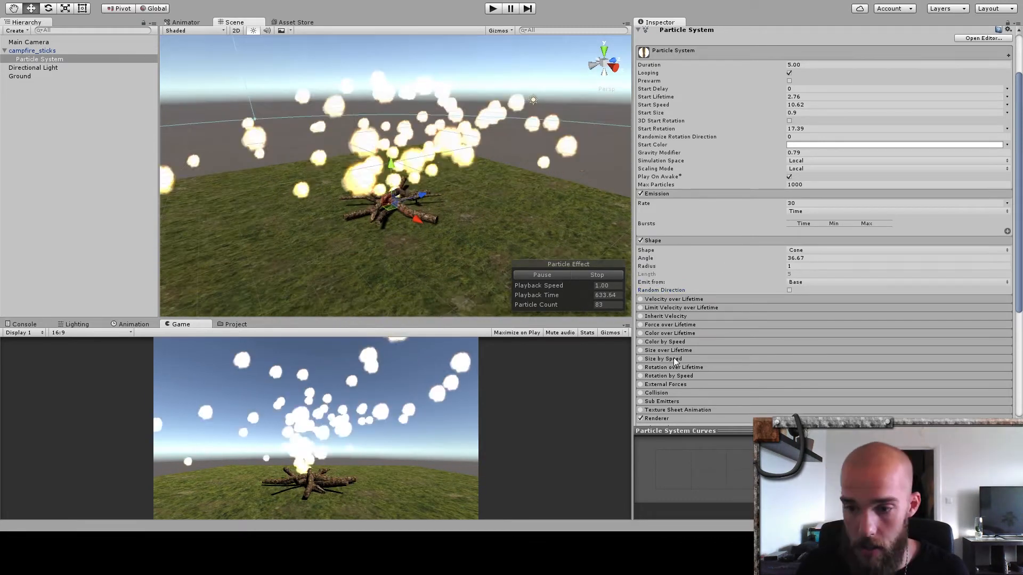
# Try the Rotation over Lifetime module, and change the particle renderer's material to Default-Particle.
pyautogui.click(640, 367)
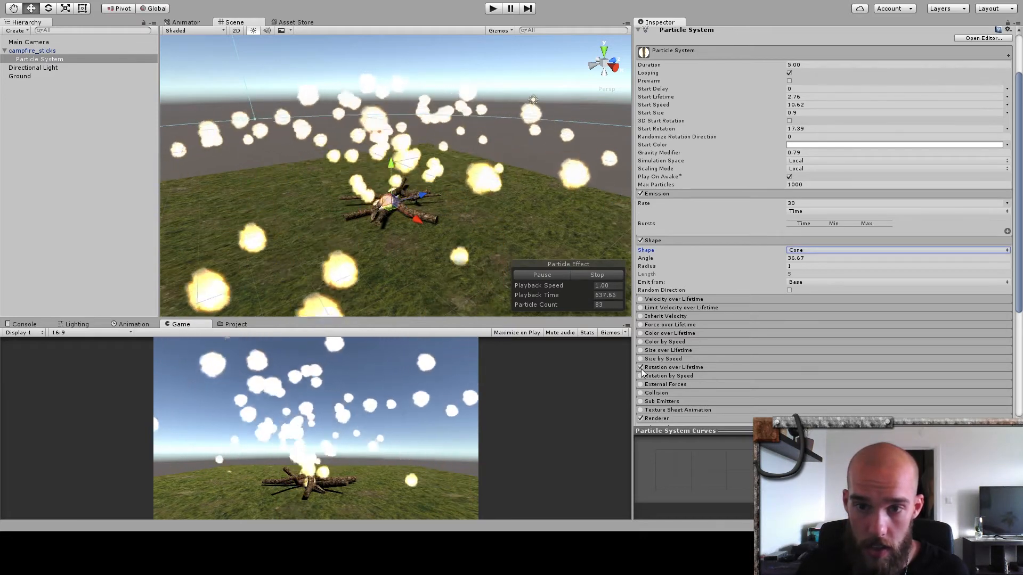
pyautogui.moveTo(437, 232); pyautogui.dragTo(327, 180, button='right')
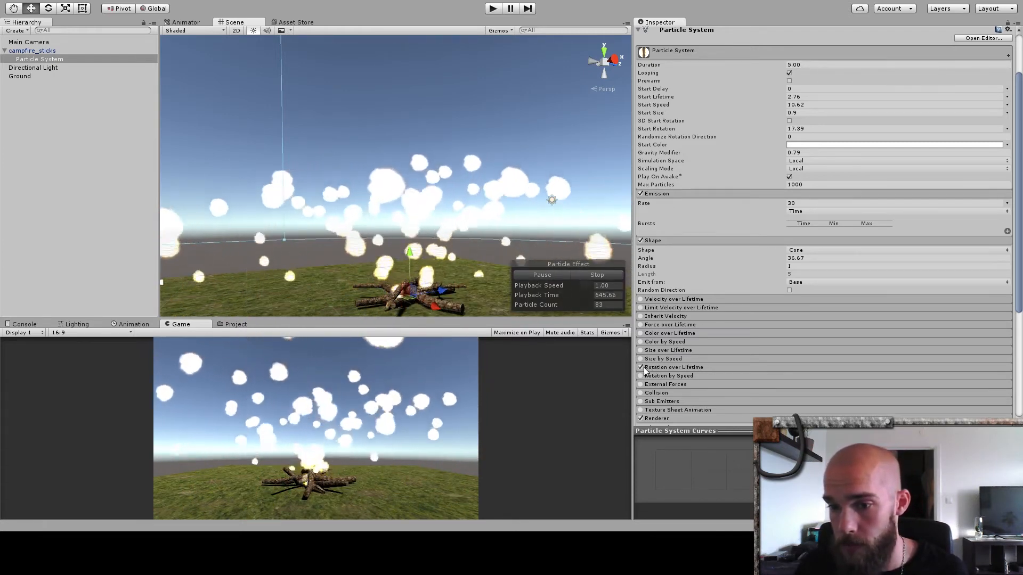
pyautogui.click(675, 367)
pyautogui.moveTo(690, 388); pyautogui.dragTo(817, 305)
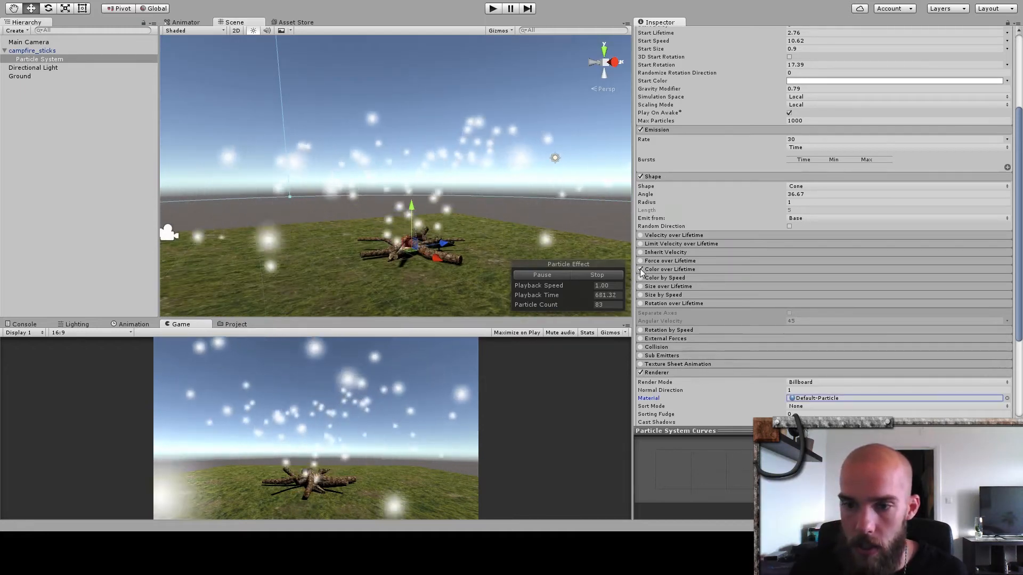
# Enable Color over Lifetime and set the end color of its gradient to red, FF0000.
pyautogui.click(641, 269)
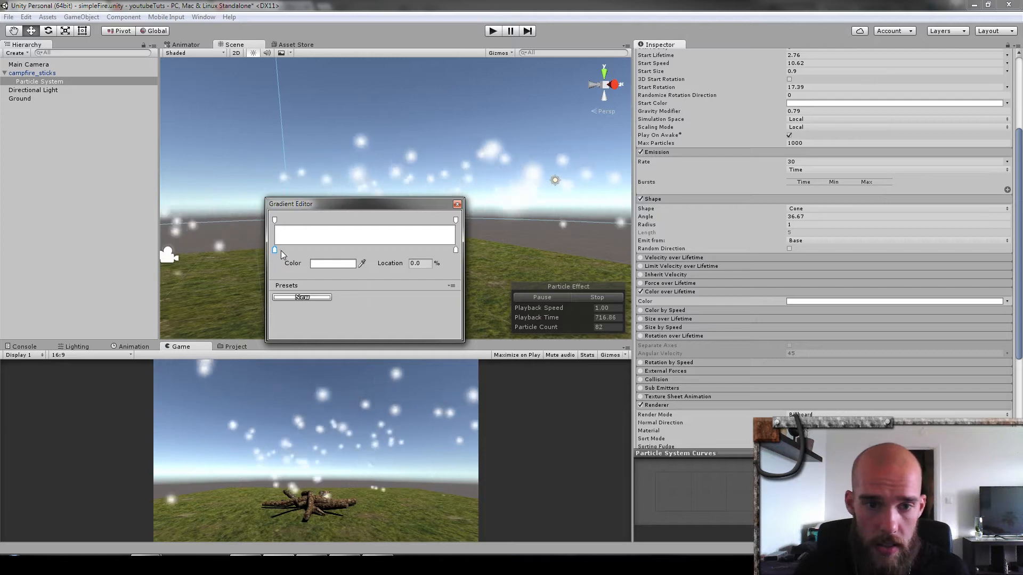
pyautogui.click(456, 249)
pyautogui.click(351, 265)
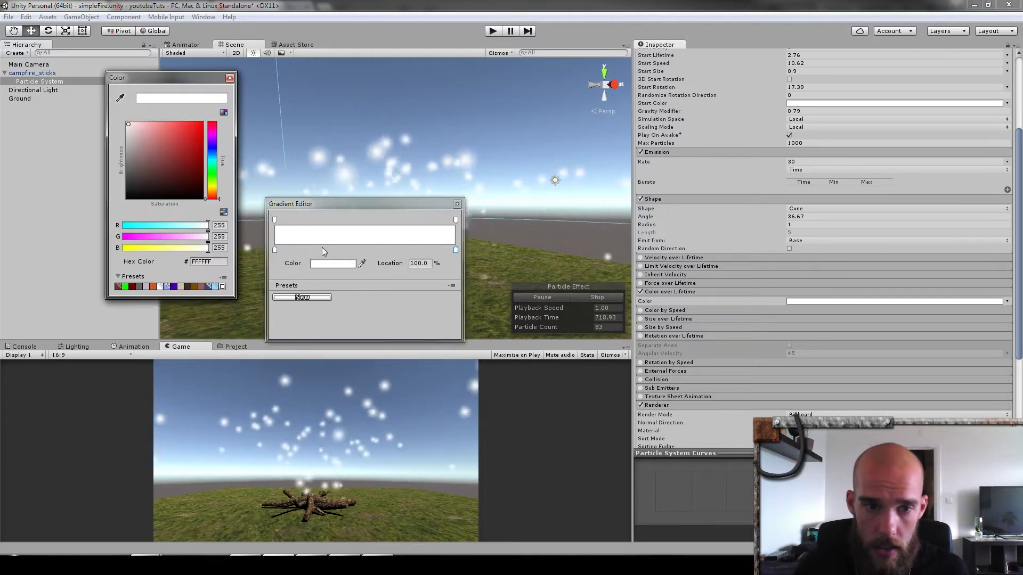
pyautogui.moveTo(197, 181); pyautogui.dragTo(306, 71)
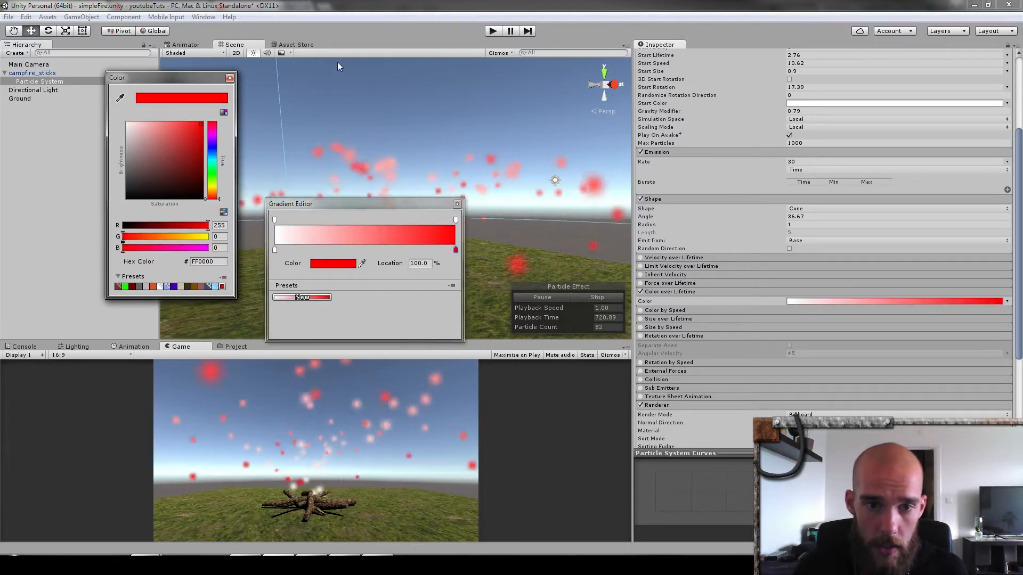
pyautogui.click(381, 24)
pyautogui.moveTo(356, 208); pyautogui.dragTo(116, 172)
pyautogui.rightClick(487, 269)
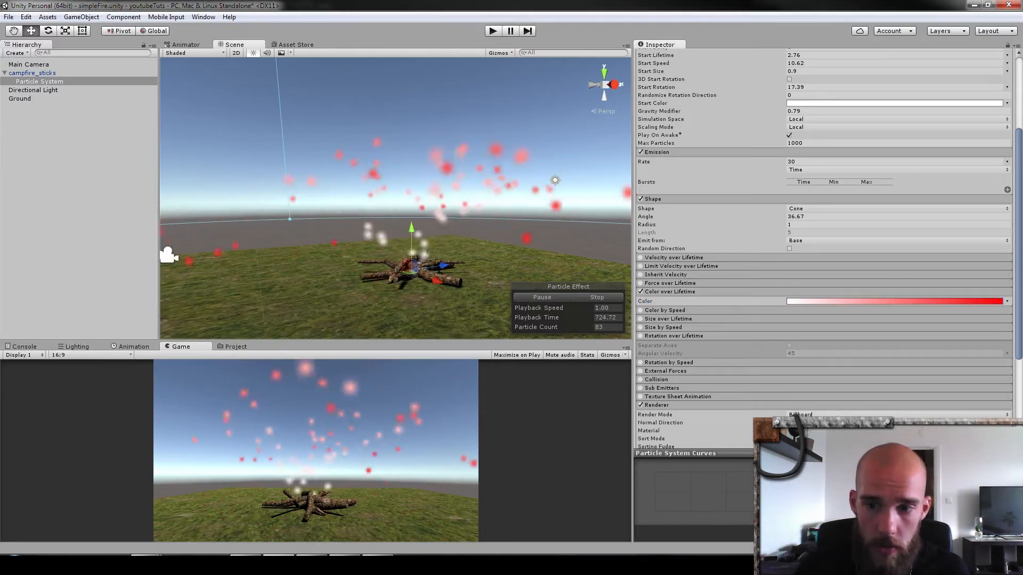
# Add a green color key, 00FF2B, at 45.9% of the Color over Lifetime gradient.
pyautogui.click(904, 301)
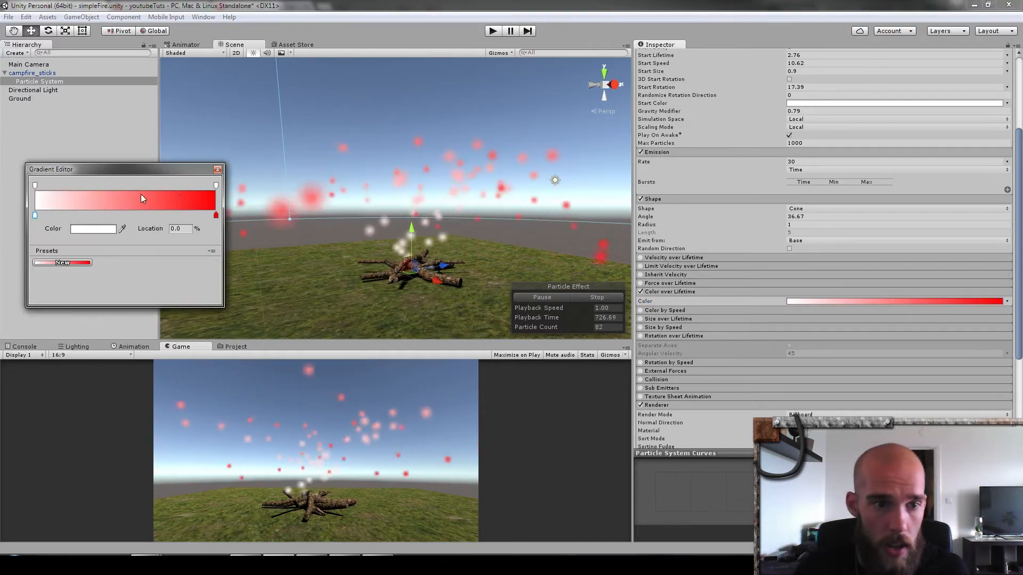
pyautogui.click(118, 212)
pyautogui.click(93, 228)
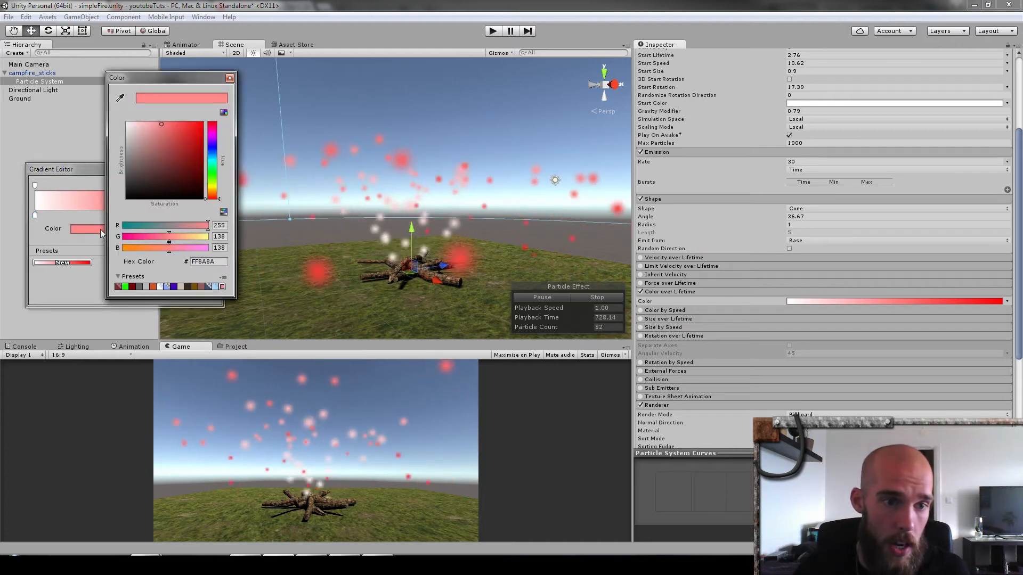
pyautogui.click(212, 171)
pyautogui.moveTo(184, 148); pyautogui.dragTo(205, 120)
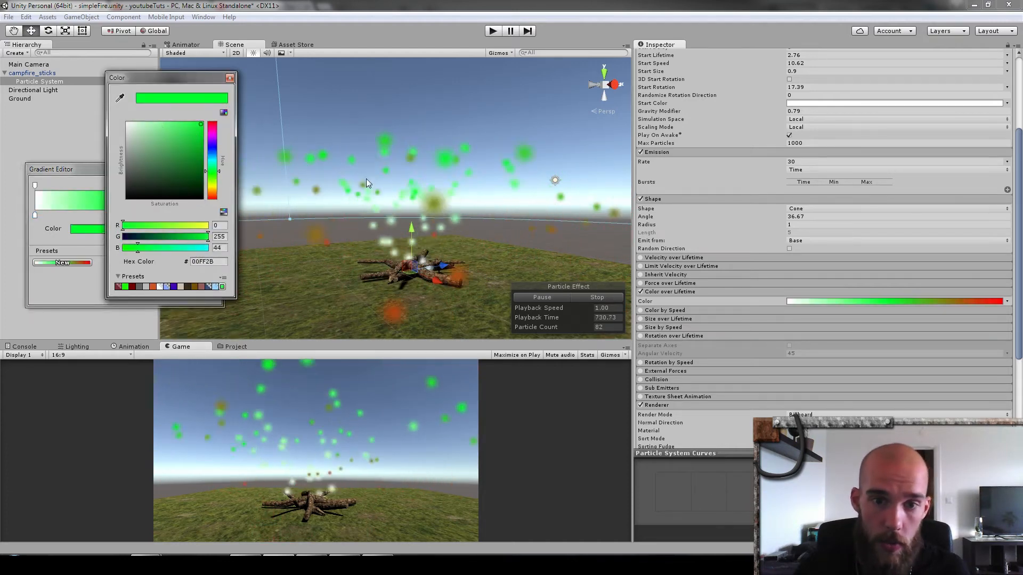
pyautogui.click(229, 78)
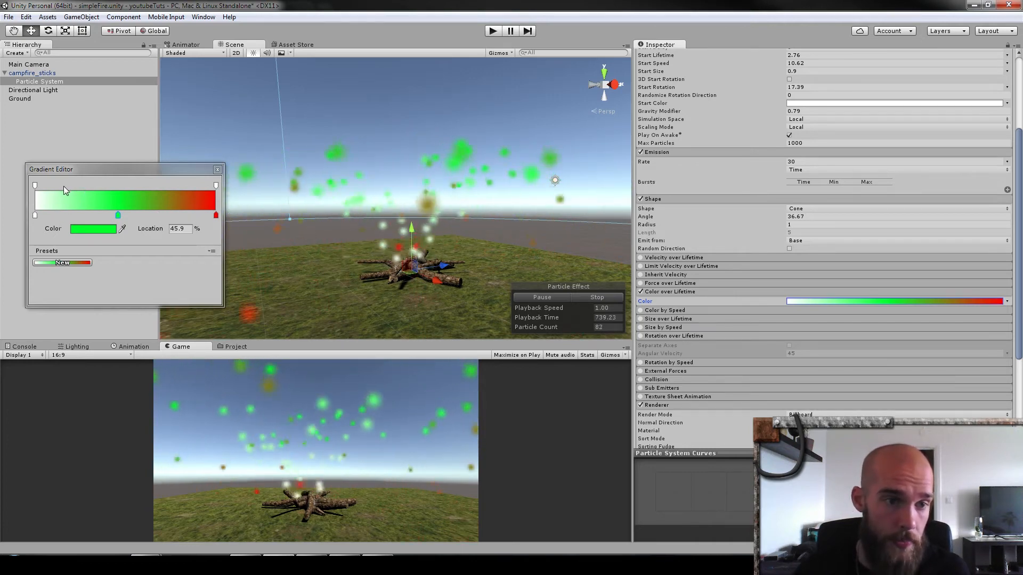
# Set the alpha at the end of the Color over Lifetime gradient to 0 so the particles fade out.
pyautogui.click(35, 187)
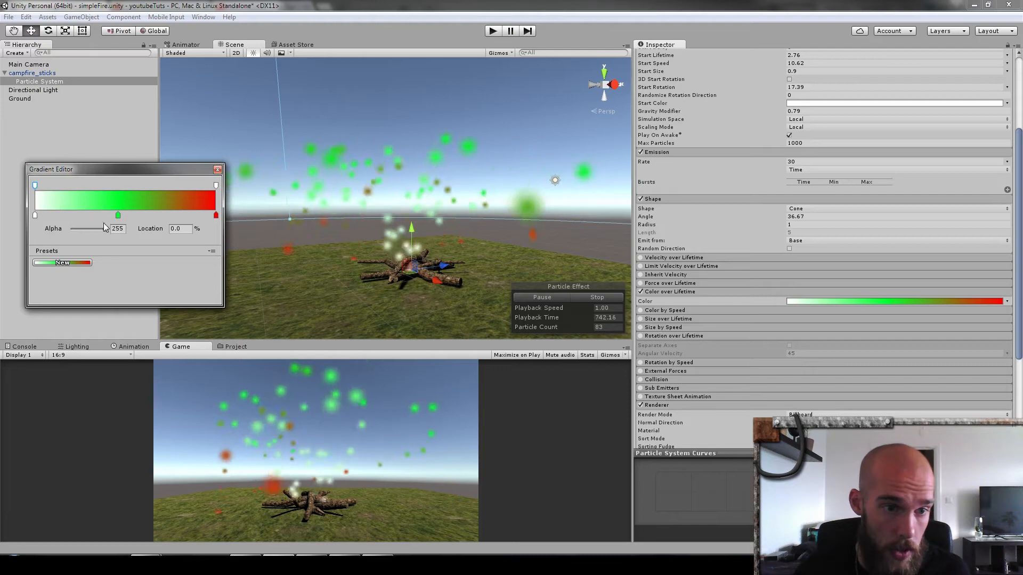
pyautogui.click(217, 186)
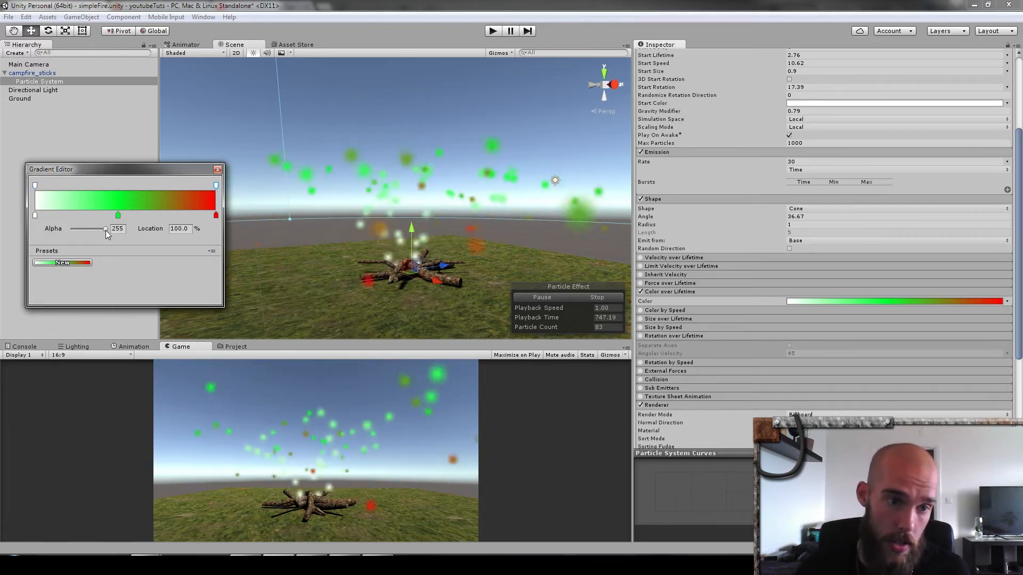
pyautogui.moveTo(105, 230); pyautogui.dragTo(72, 230)
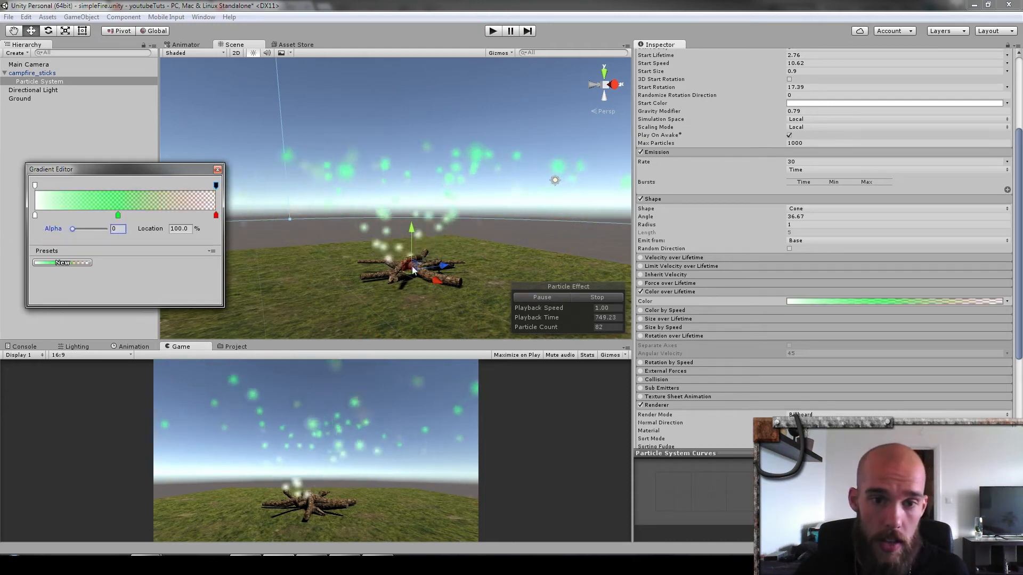
pyautogui.click(426, 249)
pyautogui.moveTo(381, 246); pyautogui.dragTo(502, 254, button='right')
pyautogui.moveTo(356, 196); pyautogui.dragTo(384, 237, button='right')
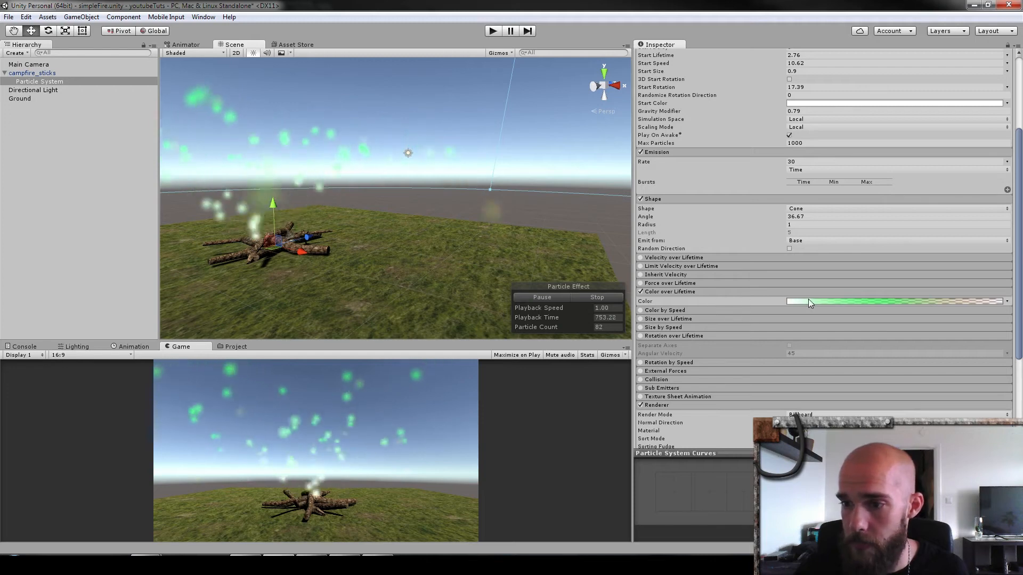
# Set the gradient's starting alpha to 0 and add an alpha key of 255 at 21.2%.
pyautogui.click(926, 301)
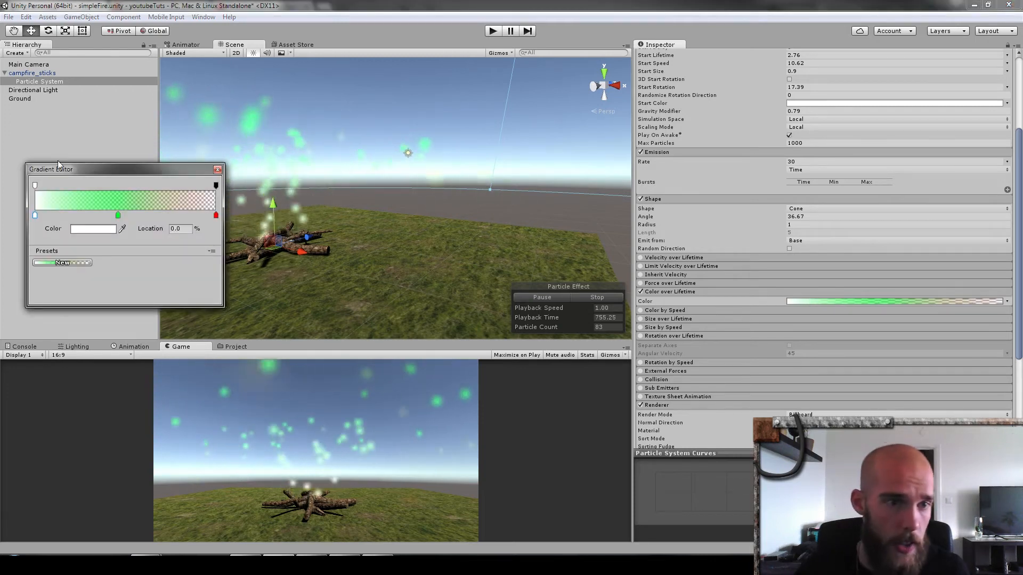
pyautogui.click(35, 186)
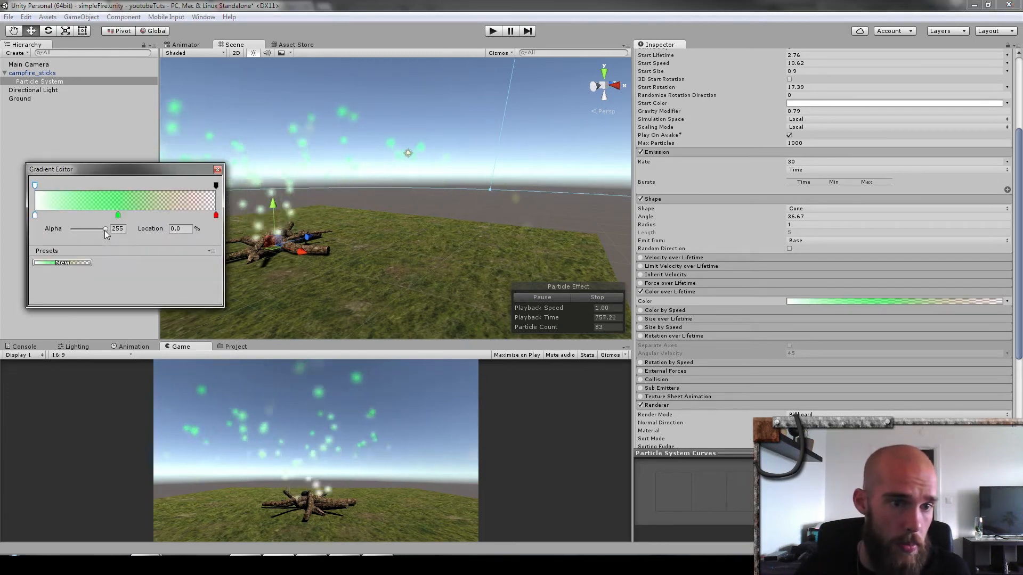
pyautogui.moveTo(106, 229); pyautogui.dragTo(47, 233)
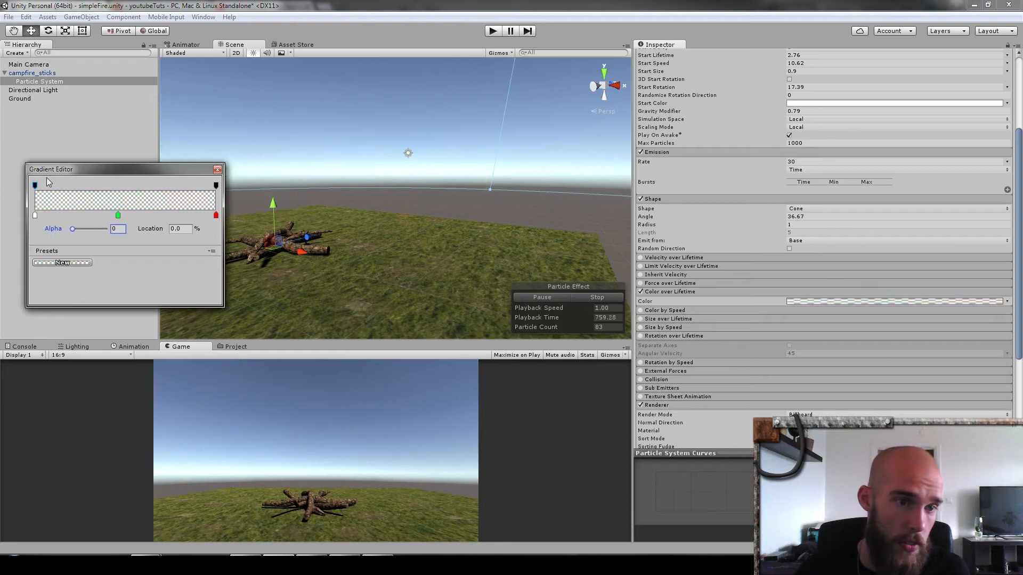
pyautogui.click(73, 187)
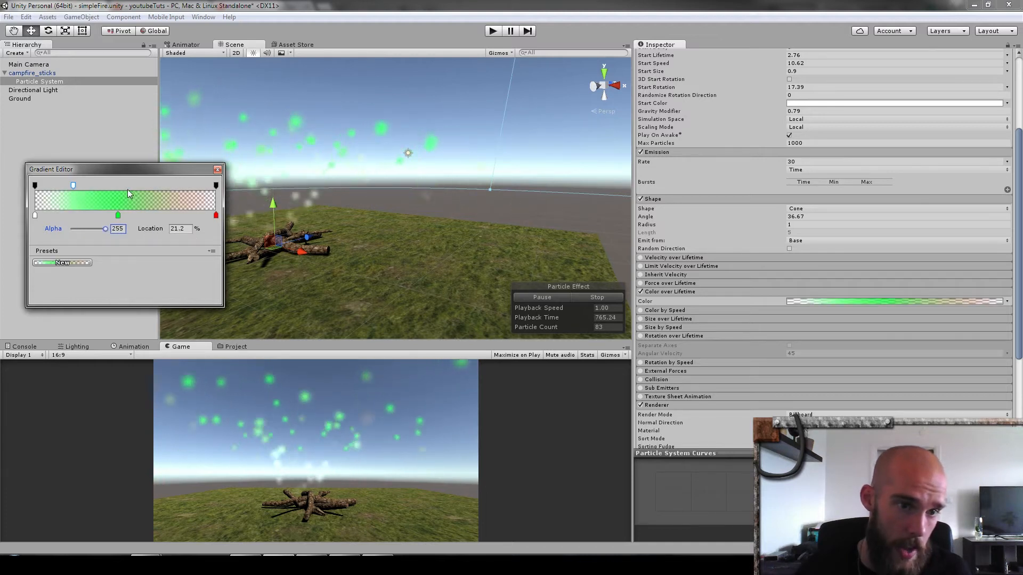
# Try additional alpha keys of 0 further along the gradient, including one at 66.5%, and inspect the fading particles.
pyautogui.moveTo(92, 232); pyautogui.dragTo(7, 233)
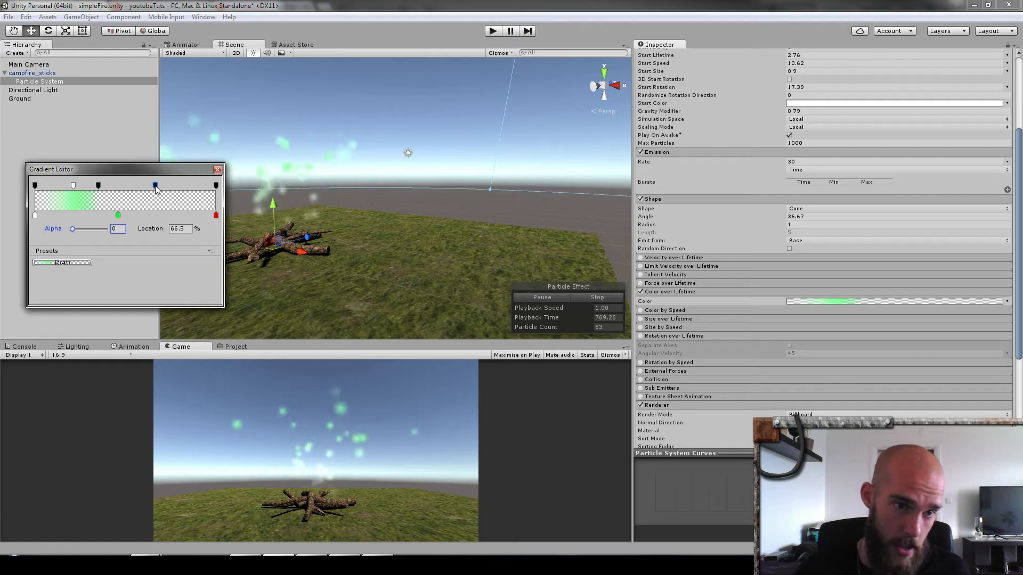
pyautogui.keyDown('alt'); pyautogui.moveTo(362, 206); pyautogui.dragTo(244, 224); pyautogui.keyUp('alt')
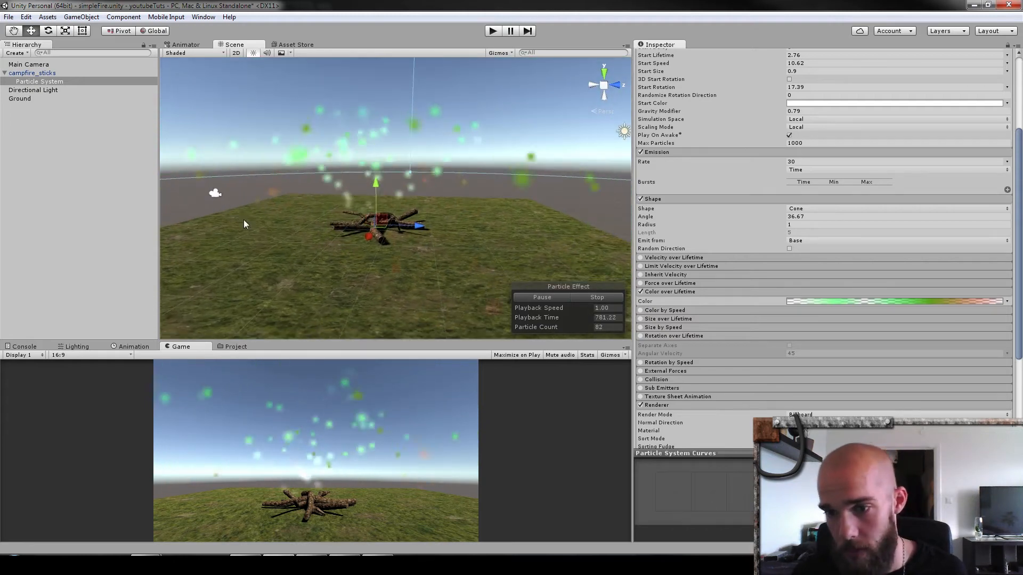
pyautogui.moveTo(414, 233); pyautogui.dragTo(430, 228, button='right')
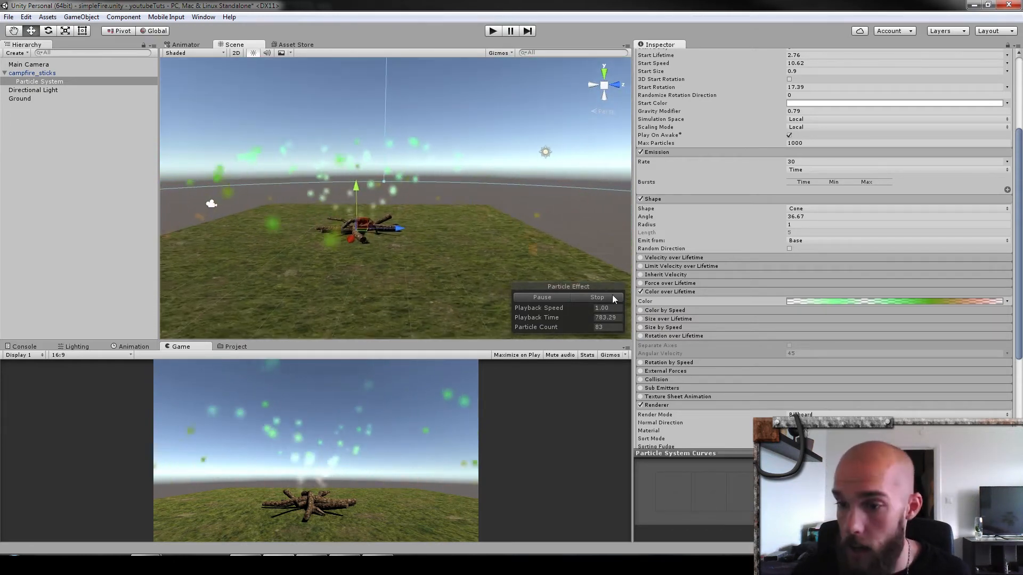
# Enable Size over Lifetime and shape its size curve so the particles grow from size 0 over their lifetime.
pyautogui.click(640, 319)
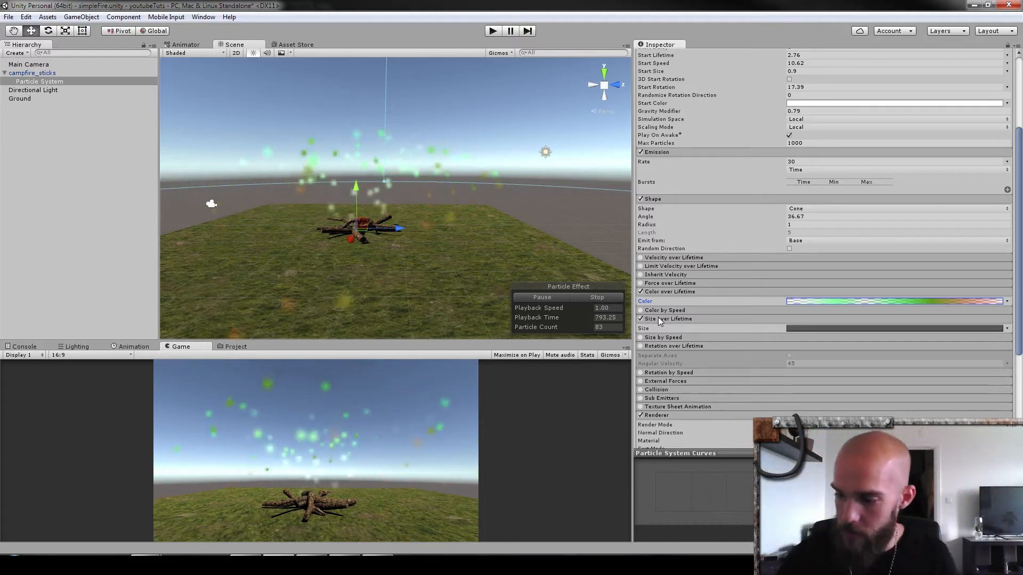
pyautogui.click(845, 328)
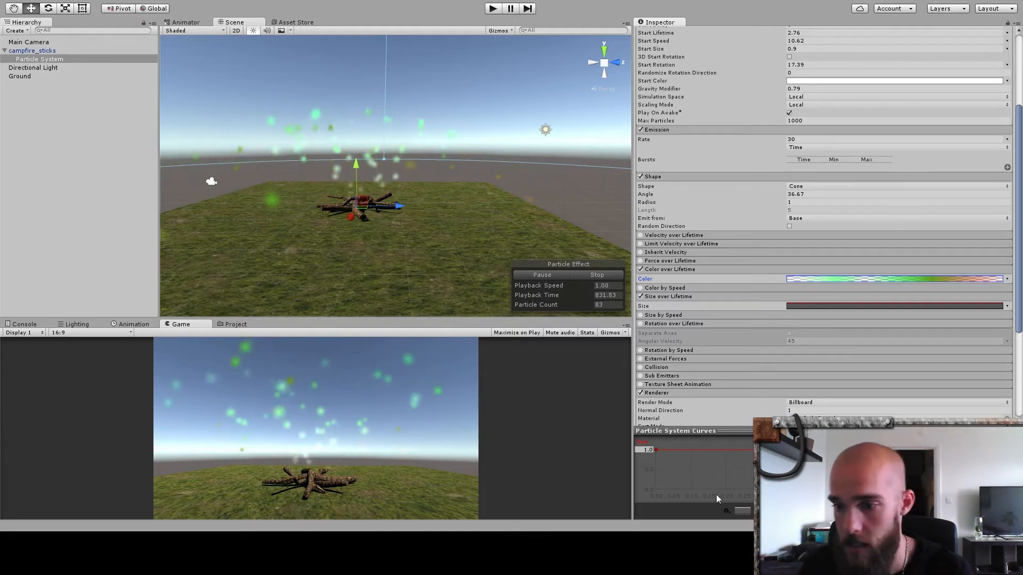
pyautogui.moveTo(388, 205); pyautogui.dragTo(431, 210, button='right')
pyautogui.press('w')
pyautogui.press('s')
pyautogui.press('w')
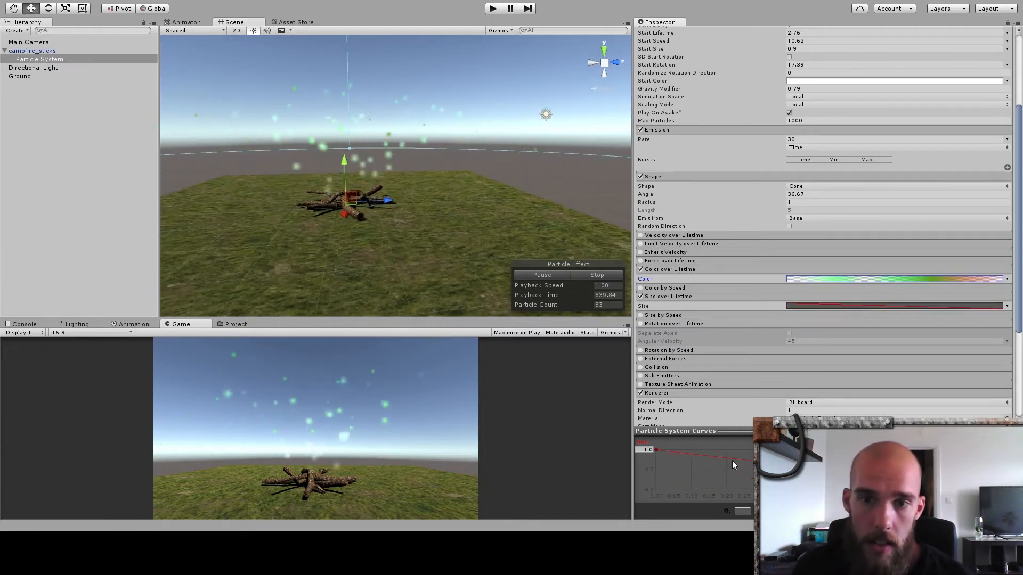
pyautogui.moveTo(424, 192); pyautogui.dragTo(461, 202, button='right')
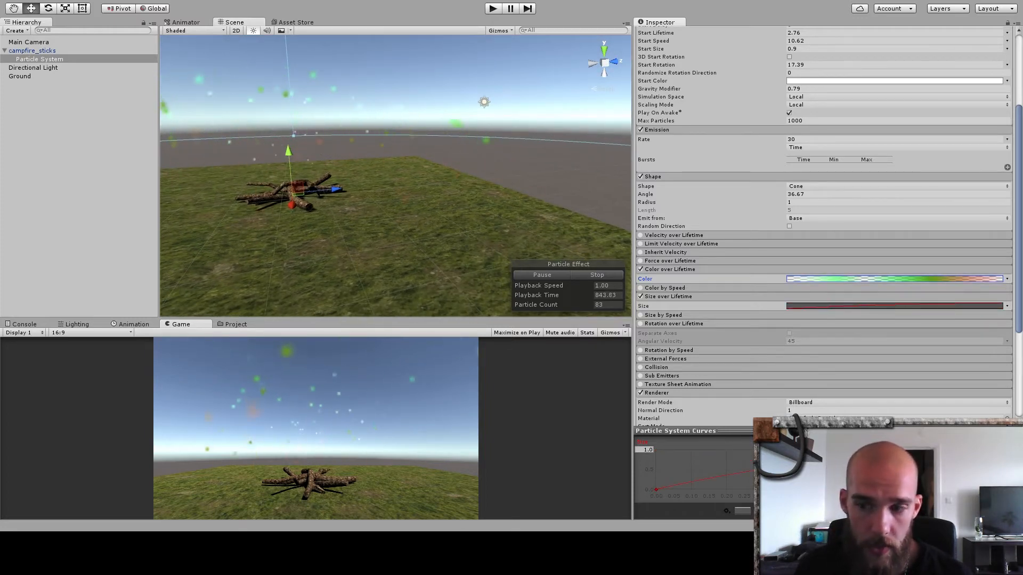
pyautogui.moveTo(505, 294); pyautogui.dragTo(379, 204, button='right')
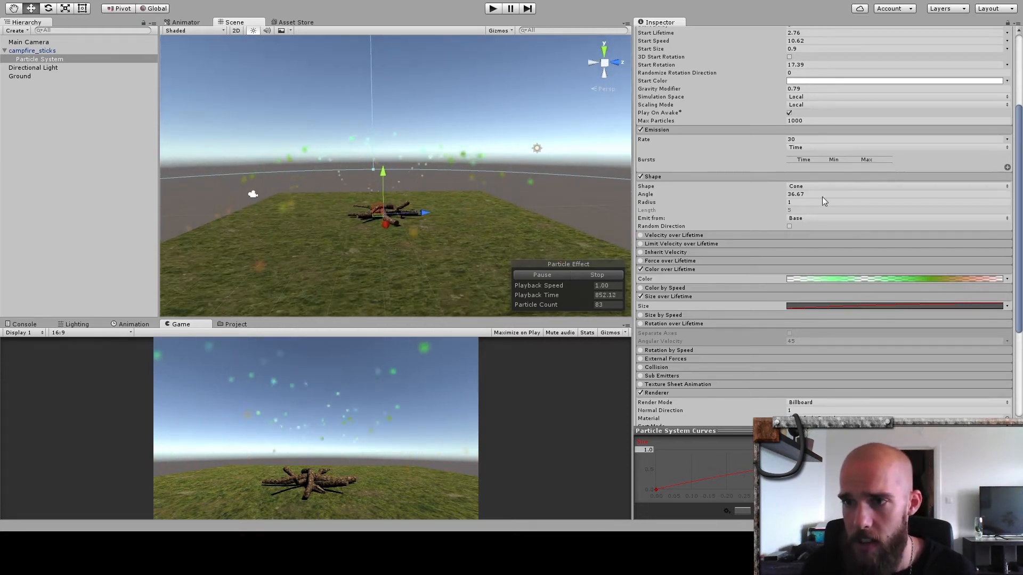
# Try a Start Size of 13.1 on the particle system and inspect the enlarged particles and its modules.
pyautogui.scroll(3, 814, 149)
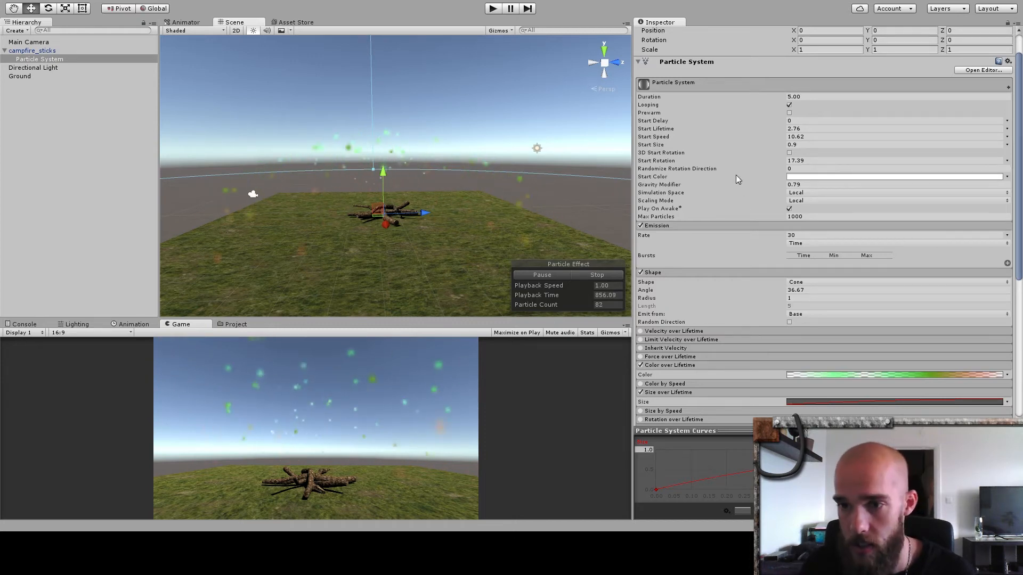
pyautogui.moveTo(659, 146); pyautogui.dragTo(692, 145)
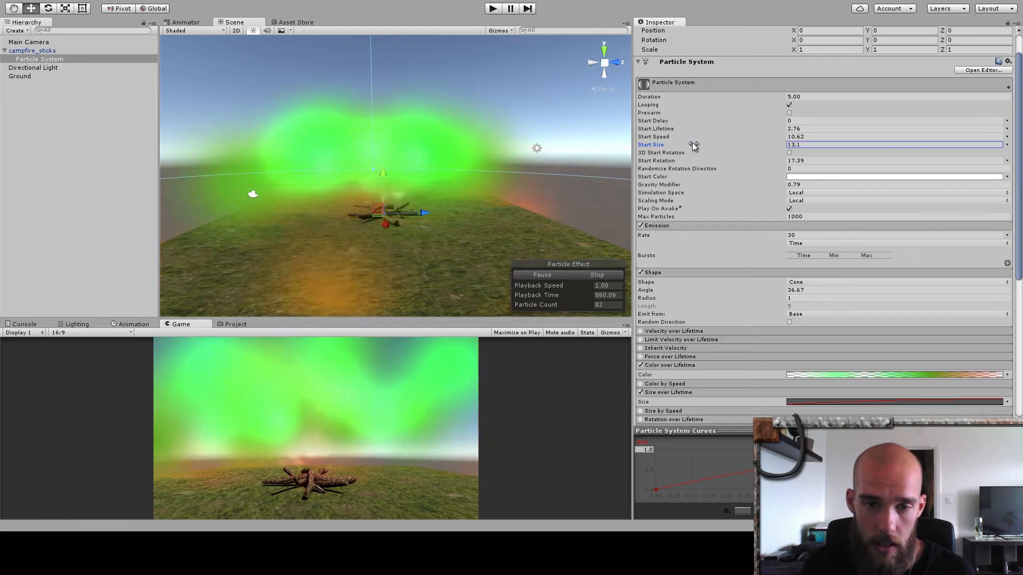
pyautogui.moveTo(401, 233); pyautogui.dragTo(349, 235, button='right')
pyautogui.scroll(-10, 852, 354)
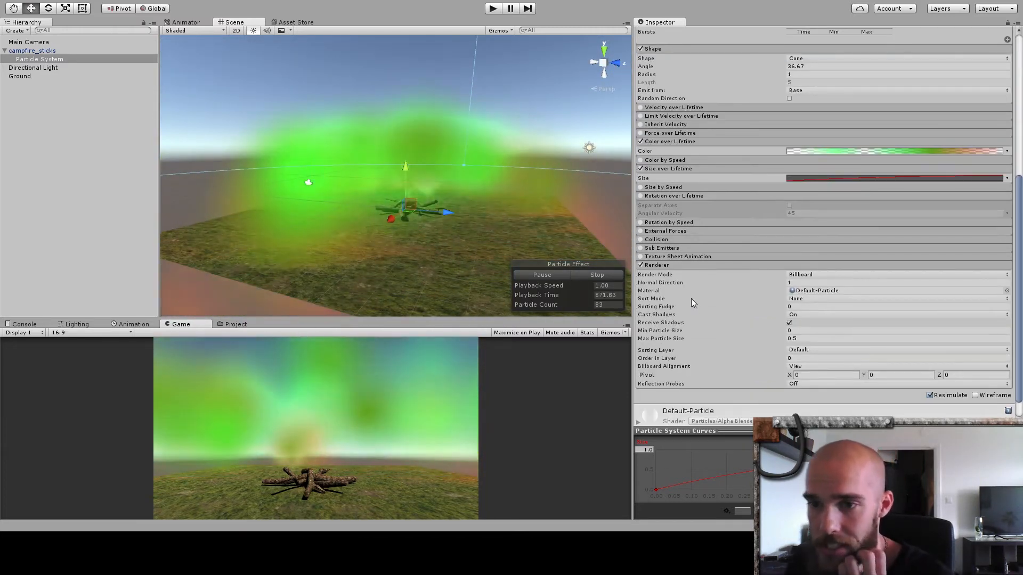
pyautogui.scroll(10, 714, 276)
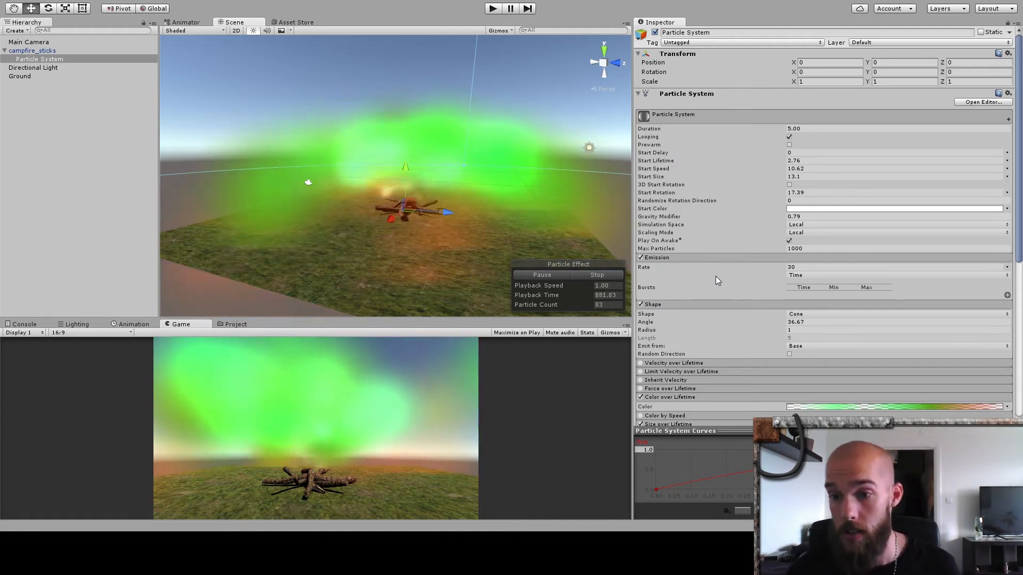
# Delete the experimental Particle System under campfire_sticks.
pyautogui.click(44, 97)
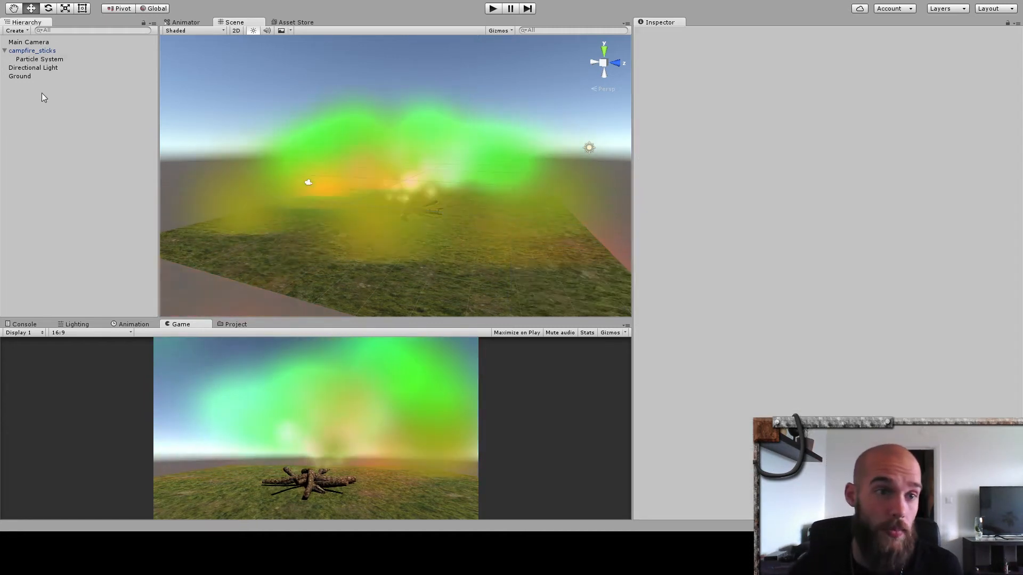
pyautogui.click(28, 61)
pyautogui.click(117, 114)
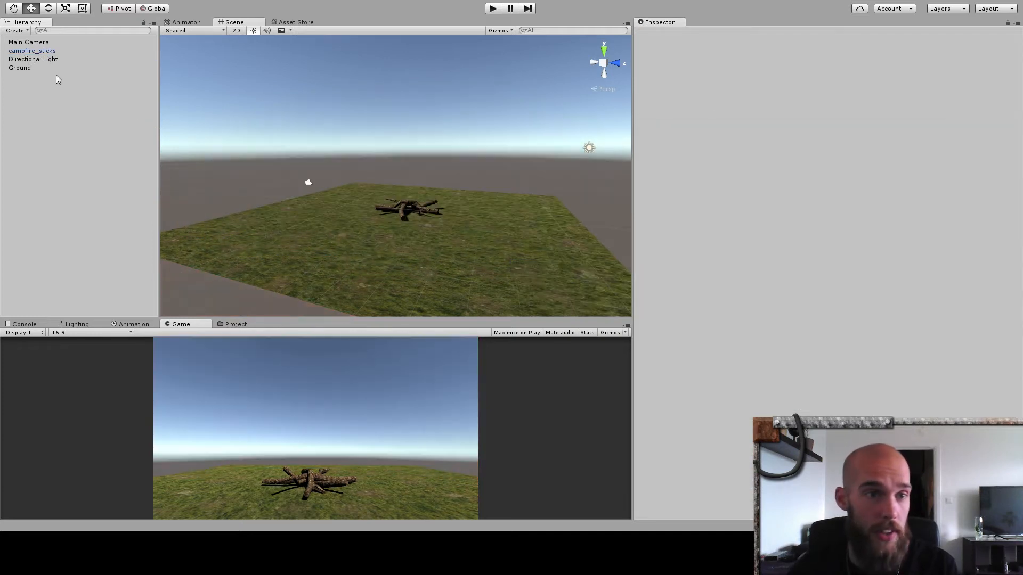
# Add a new Particle System as a child of campfire_sticks and set its Renderer material to ParticleFirecloud.
pyautogui.click(33, 52)
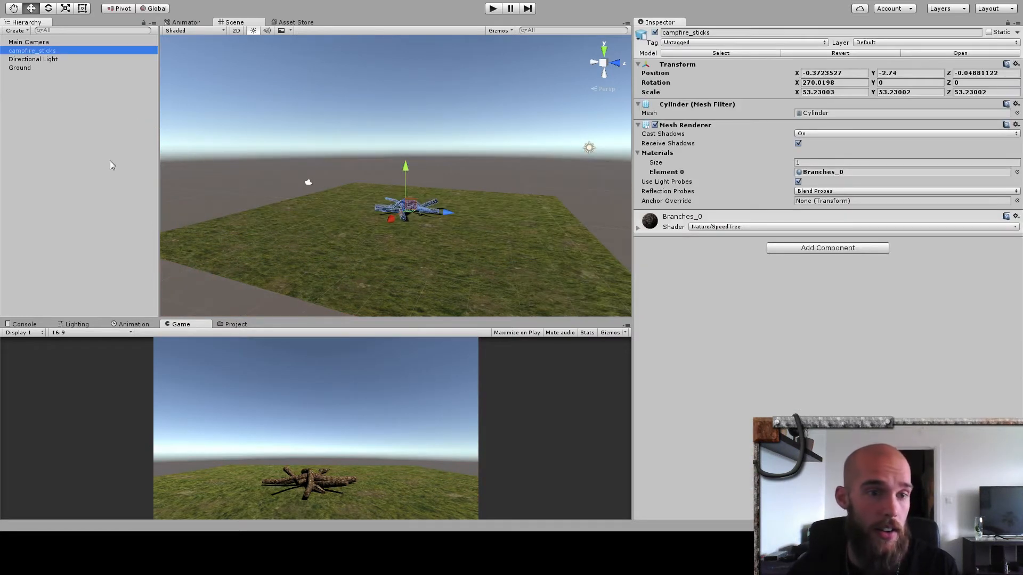
pyautogui.click(98, 212)
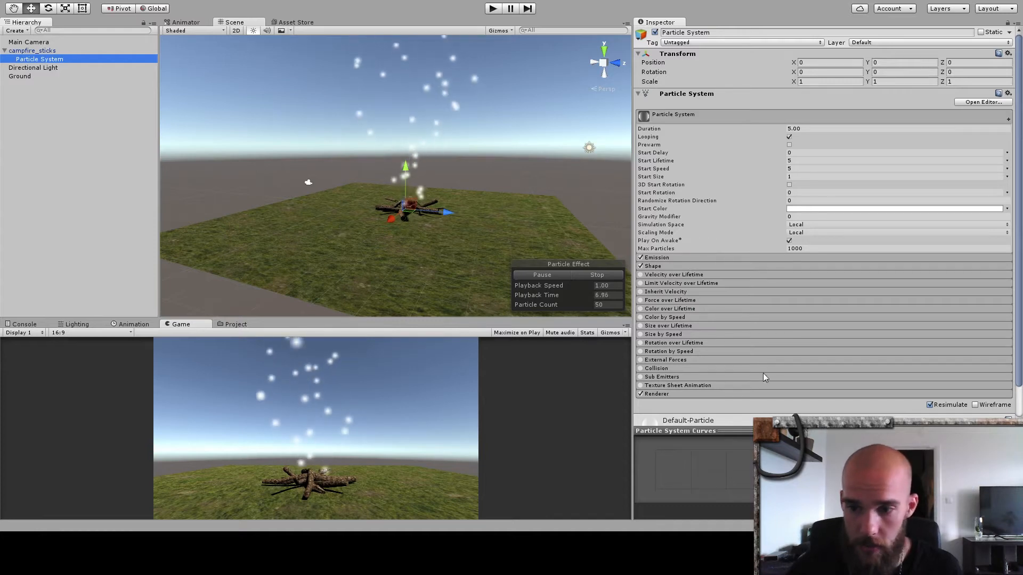
pyautogui.click(726, 394)
pyautogui.scroll(-3, 749, 382)
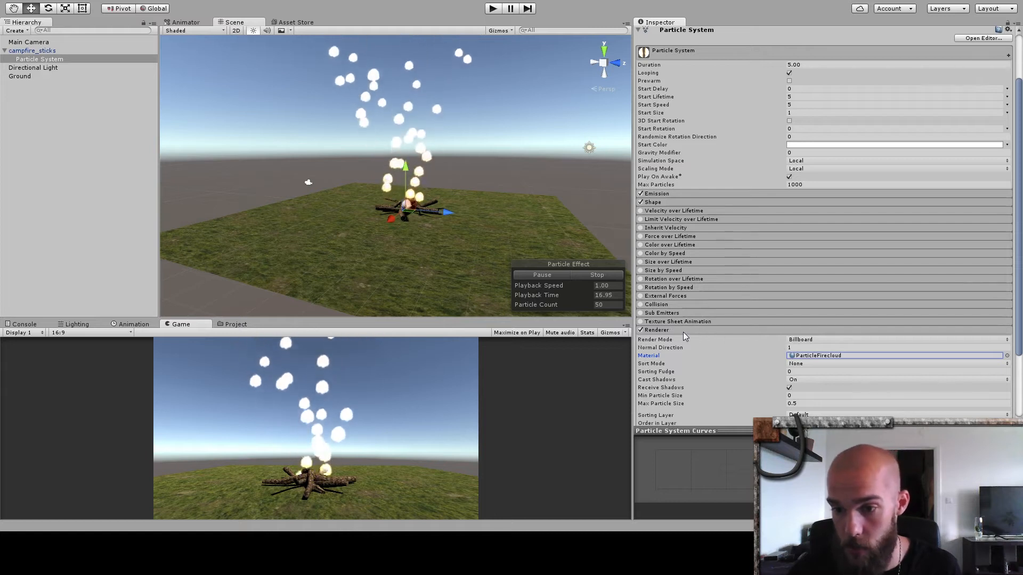
# Set the fire particle system's Start Lifetime to 3.5 and Start Speed to 0.25.
pyautogui.scroll(3, 692, 332)
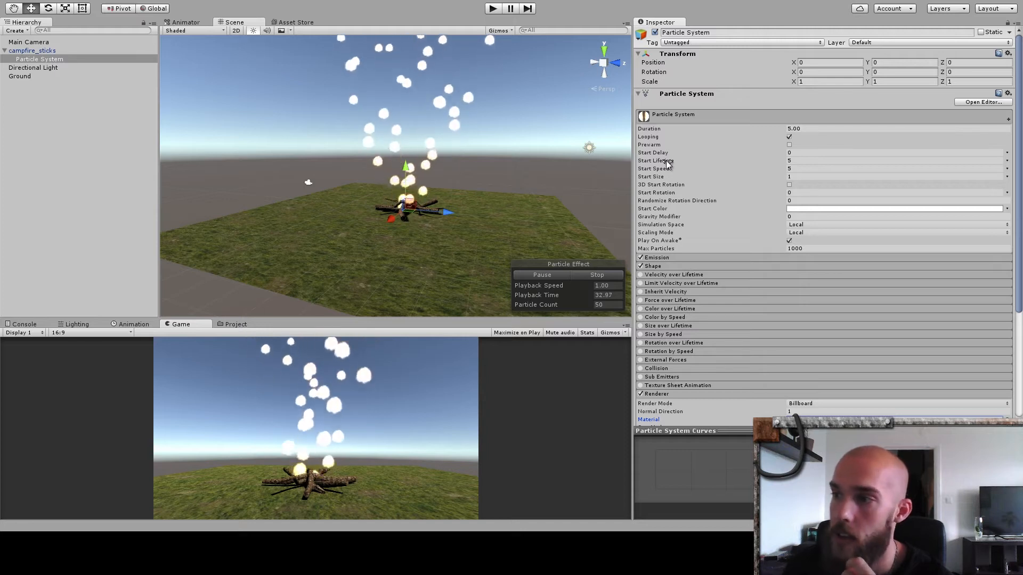
pyautogui.click(795, 160)
pyautogui.write('3.5')
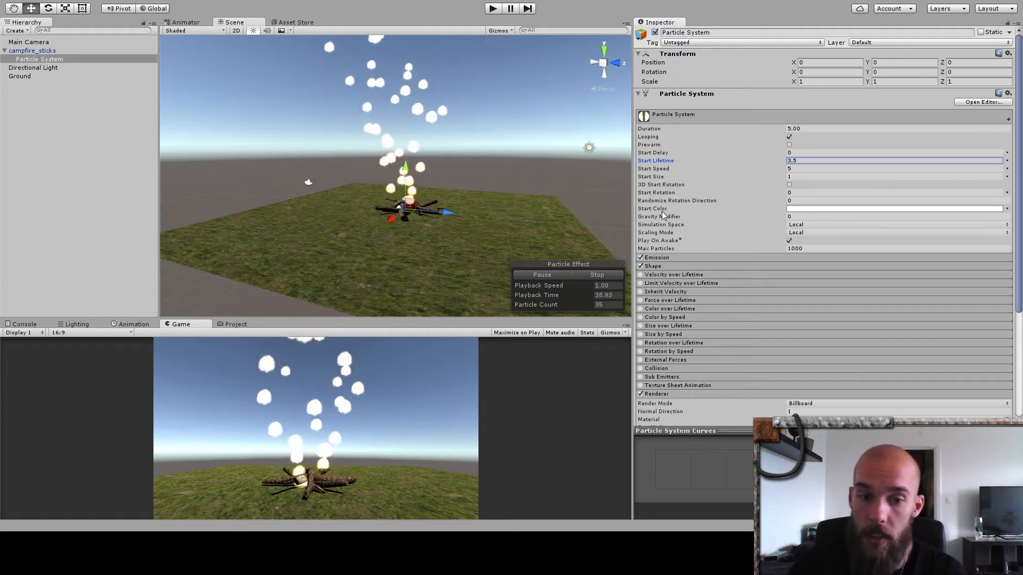
pyautogui.click(822, 168)
pyautogui.write('0,25')
# Set the fire's Gravity Modifier to -0.1 so the particles rise from the sticks.
pyautogui.moveTo(448, 162); pyautogui.dragTo(447, 189, button='right')
pyautogui.press('w')
pyautogui.press('s')
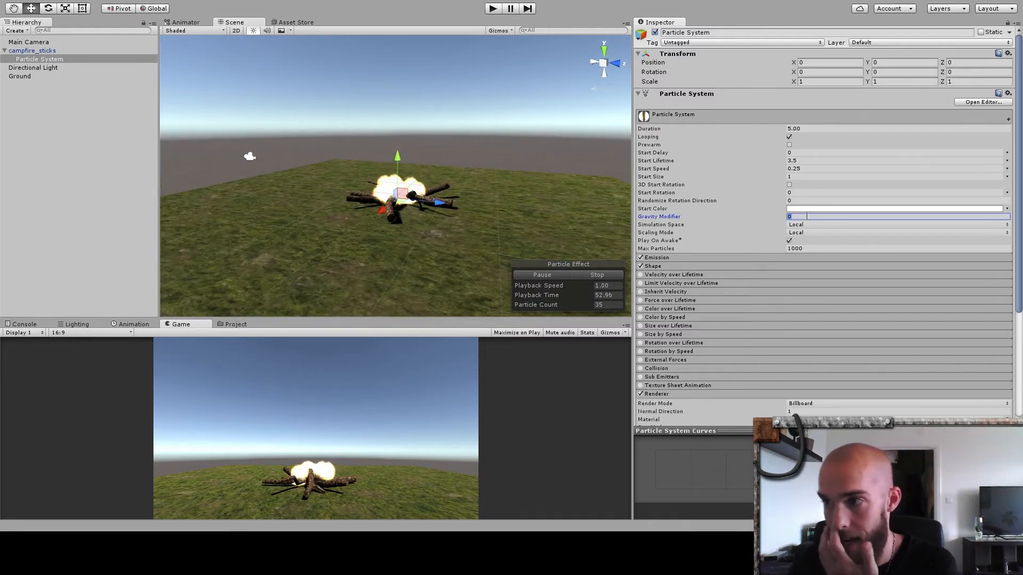
pyautogui.write('-0.1')
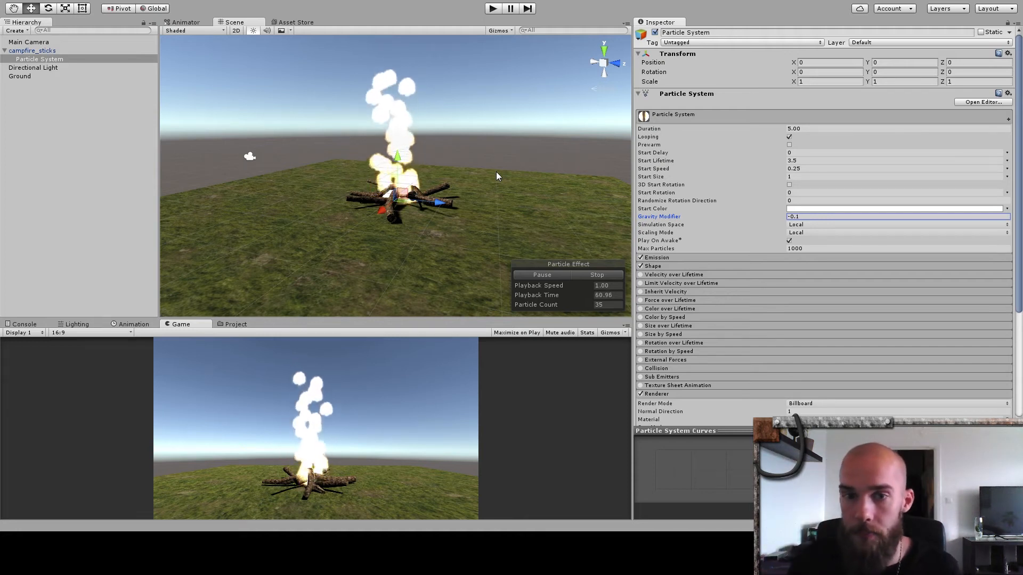
# Set the fire's Start Size to 1.5 and Start Rotation to 0.62, with Rotation over Lifetime enabled.
pyautogui.keyDown('alt'); pyautogui.moveTo(558, 169); pyautogui.dragTo(513, 171); pyautogui.keyUp('alt')
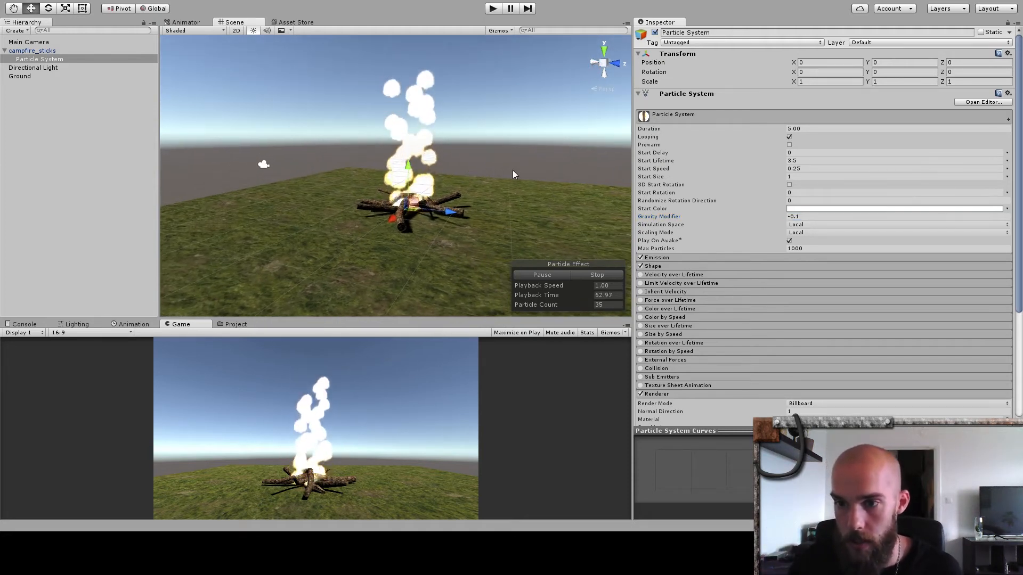
pyautogui.click(655, 178)
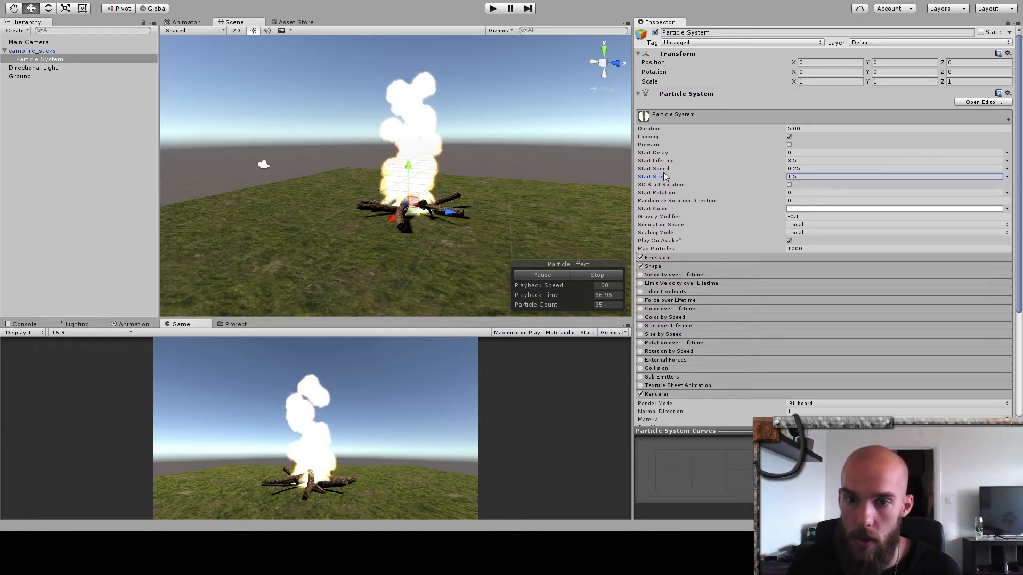
pyautogui.keyDown('alt'); pyautogui.moveTo(601, 181); pyautogui.dragTo(524, 151); pyautogui.keyUp('alt')
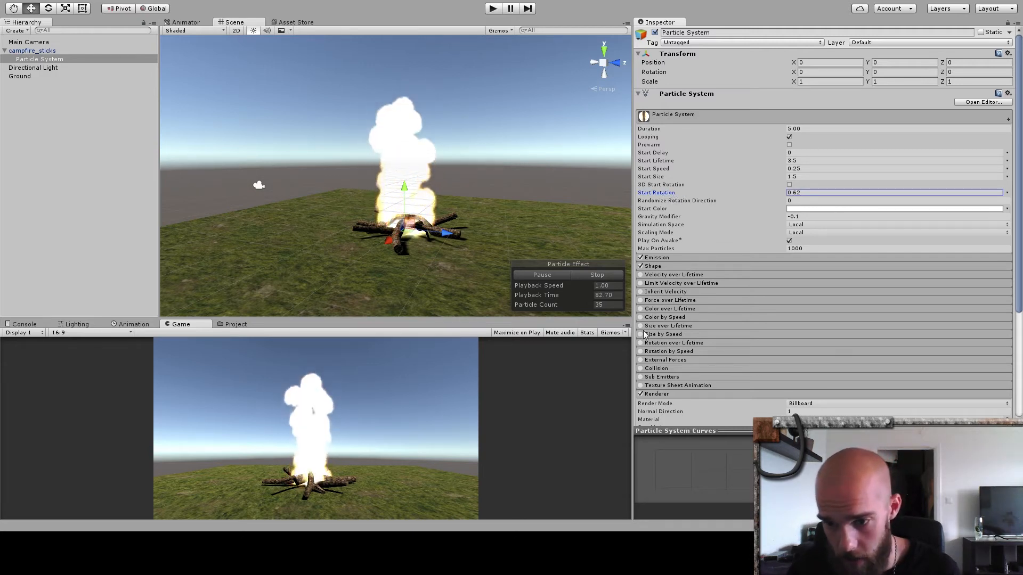
pyautogui.click(659, 343)
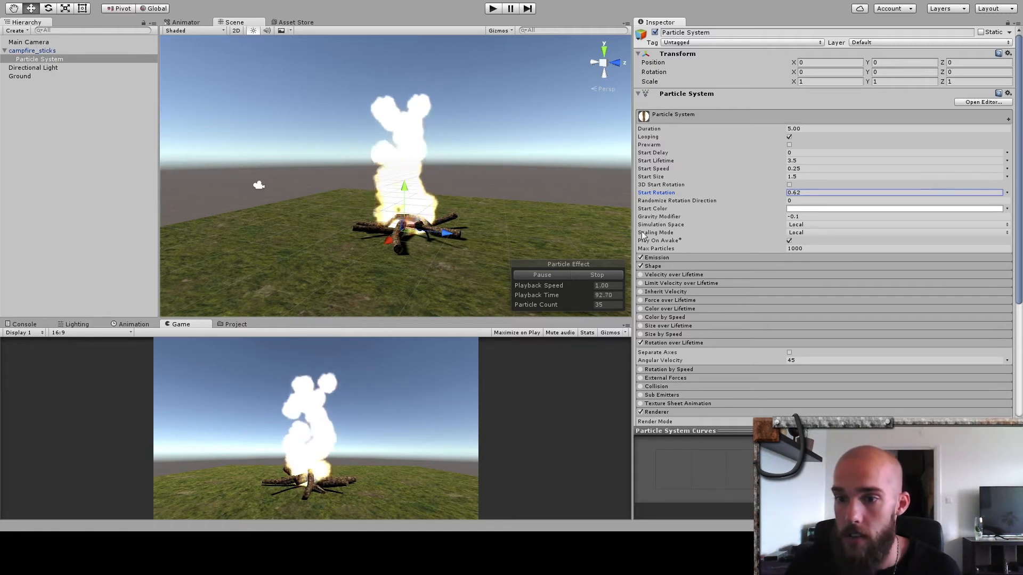
# Set the fire's Emission Rate to 30 and its Start Color to orange.
pyautogui.click(656, 257)
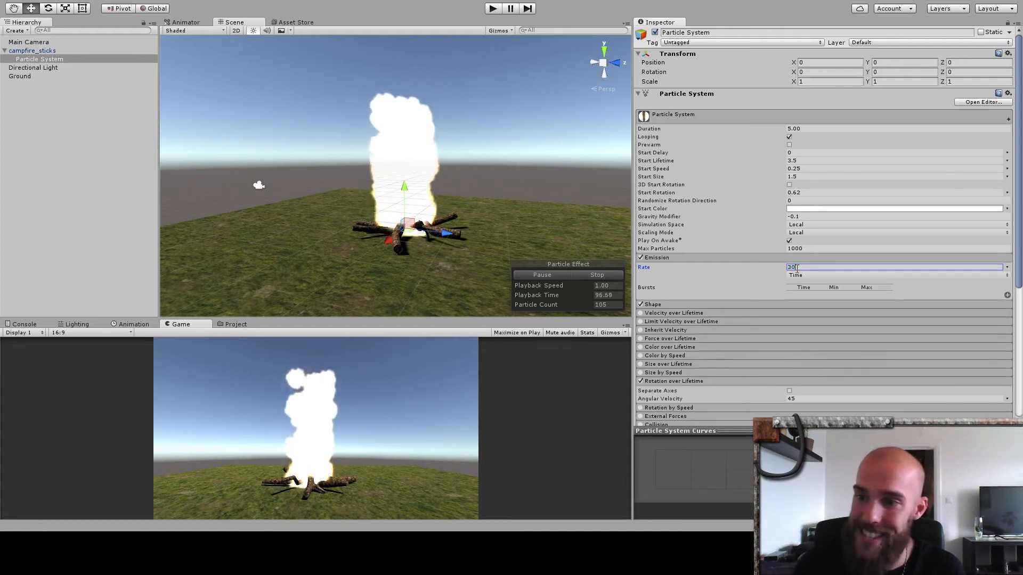
pyautogui.write('30')
pyautogui.press('Return')
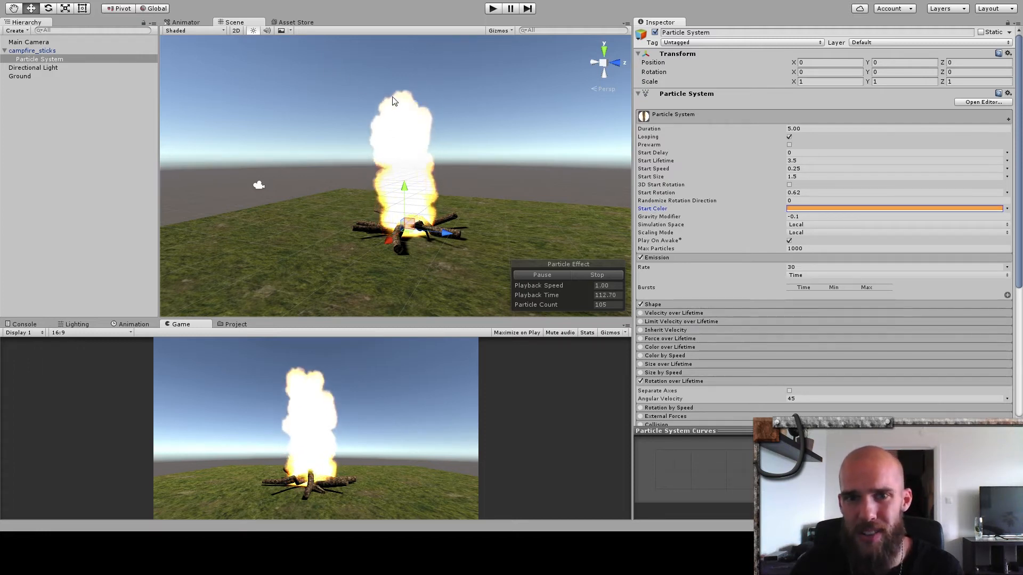
# Enable Color over Lifetime with a white gradient fading to transparent, and inspect the flames up close.
pyautogui.click(662, 349)
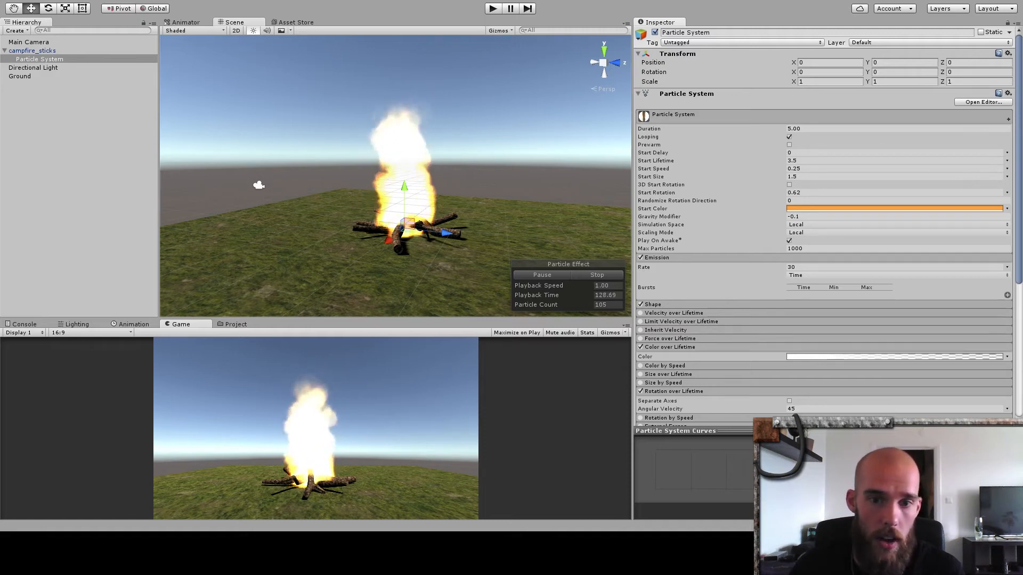
pyautogui.keyDown('alt'); pyautogui.moveTo(258, 185); pyautogui.dragTo(450, 214); pyautogui.keyUp('alt')
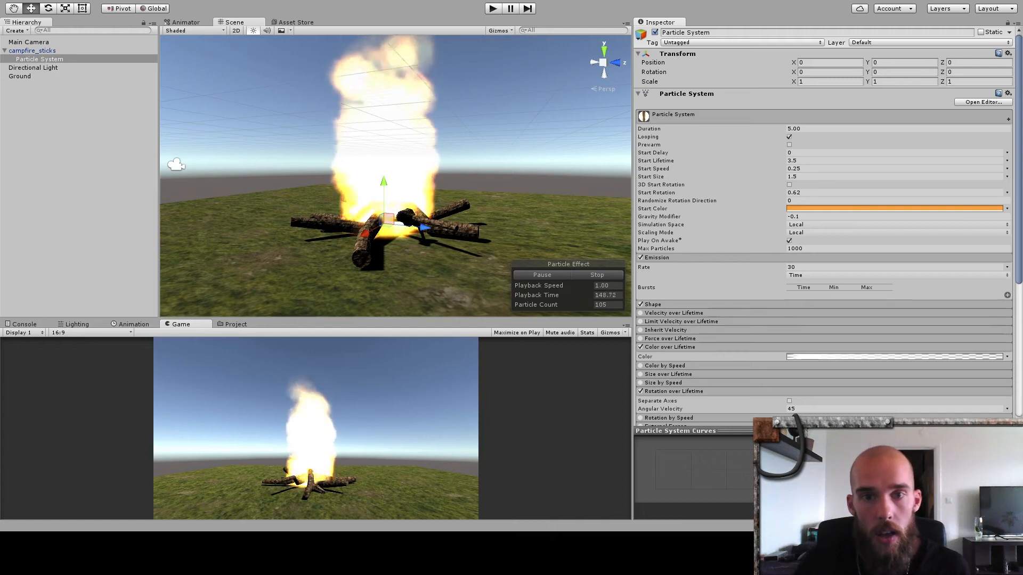
pyautogui.keyDown('alt'); pyautogui.moveTo(272, 208); pyautogui.dragTo(404, 234); pyautogui.keyUp('alt')
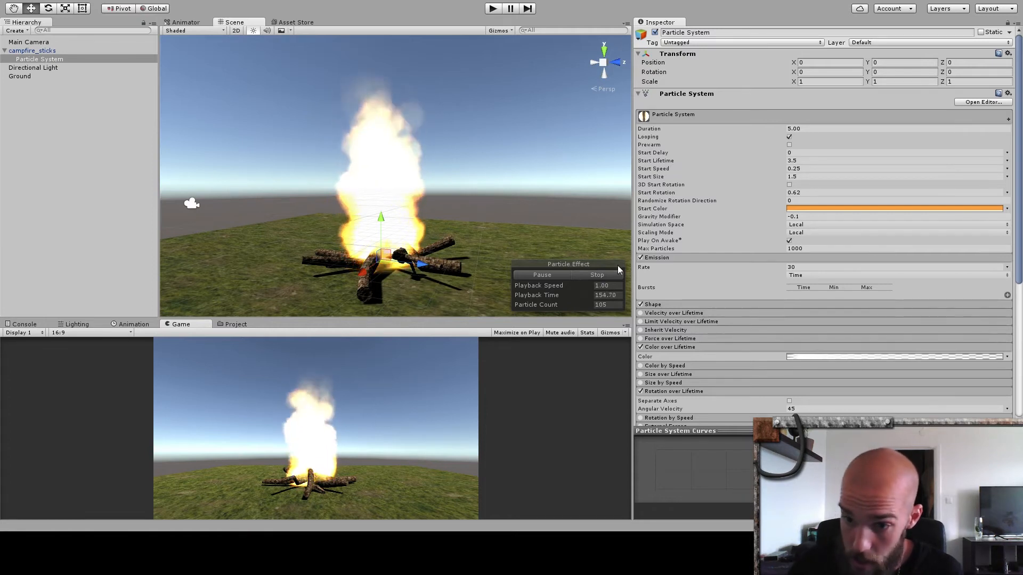
# Enable Size over Lifetime with a curve decreasing from 1.0, and lower the alpha of the orange Start Color.
pyautogui.click(640, 374)
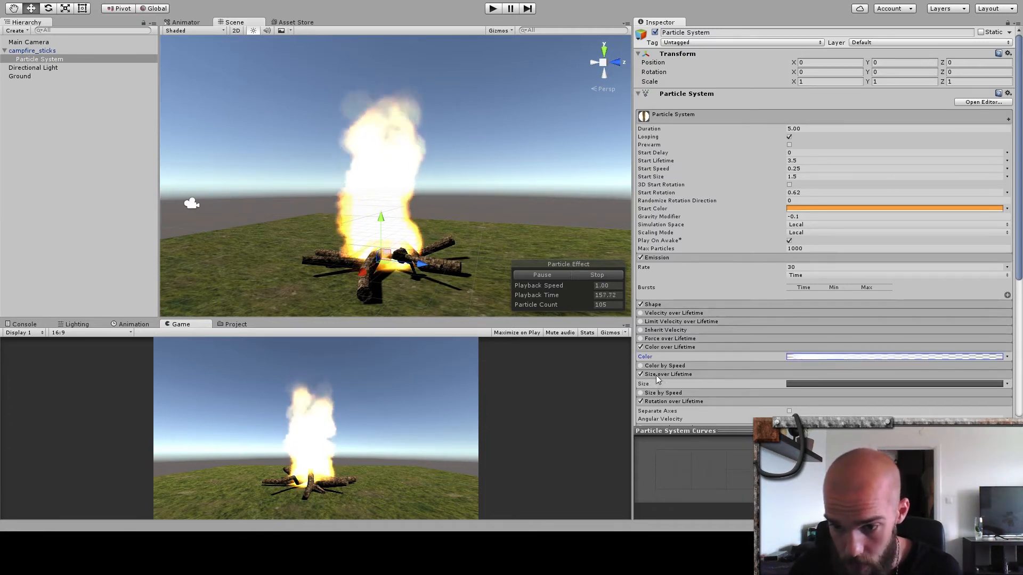
pyautogui.click(824, 383)
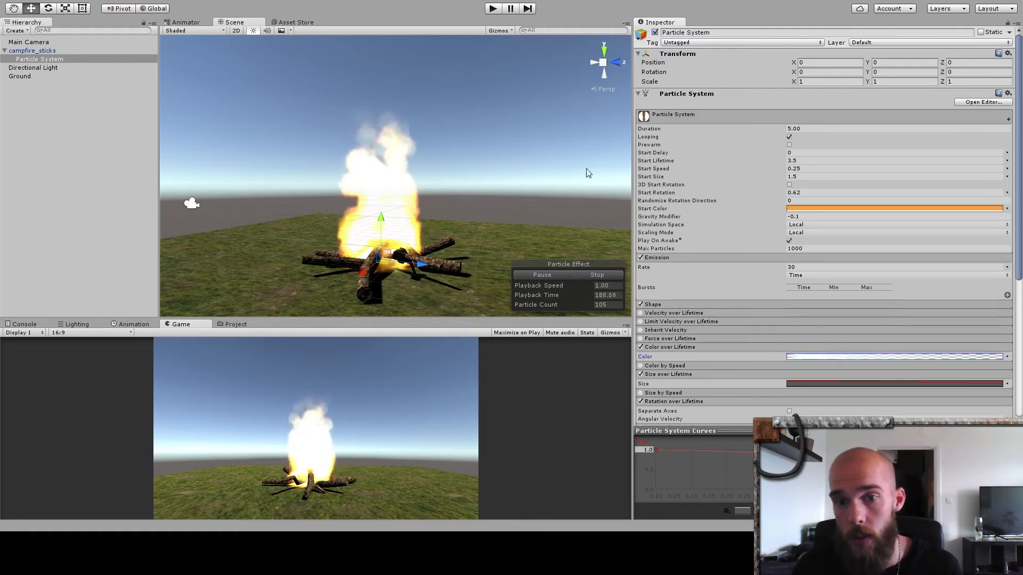
pyautogui.click(848, 209)
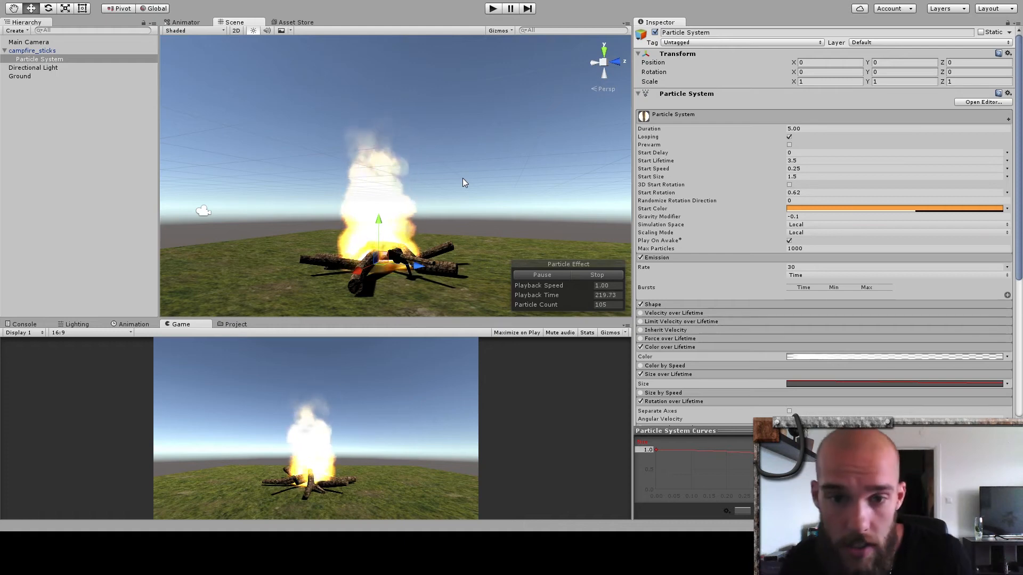
# Add a second Particle System as a child of the fire and set its Renderer material to ParticleAfterburner.
pyautogui.click(43, 60)
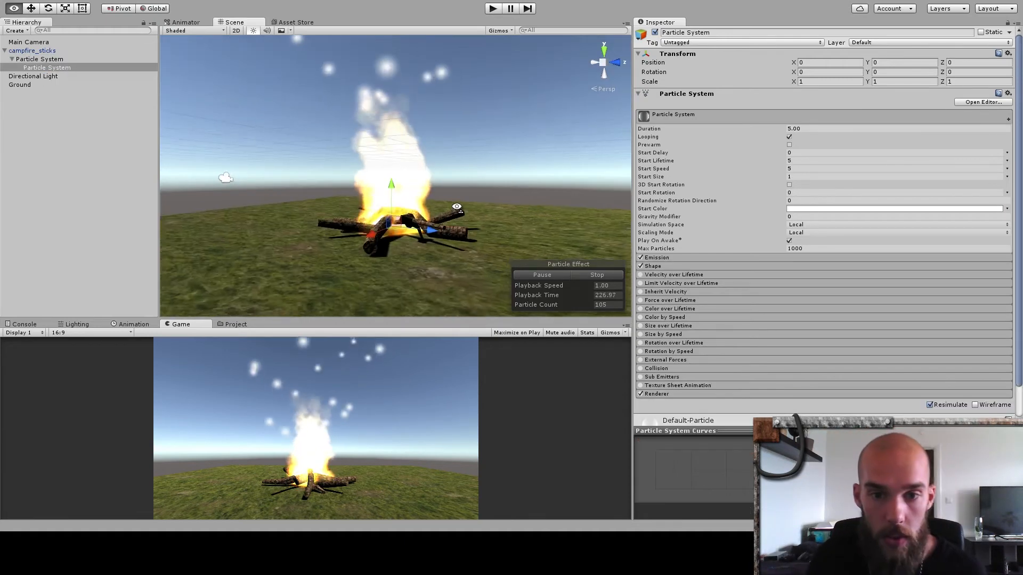
pyautogui.keyDown('alt'); pyautogui.moveTo(405, 176); pyautogui.dragTo(380, 99); pyautogui.keyUp('alt')
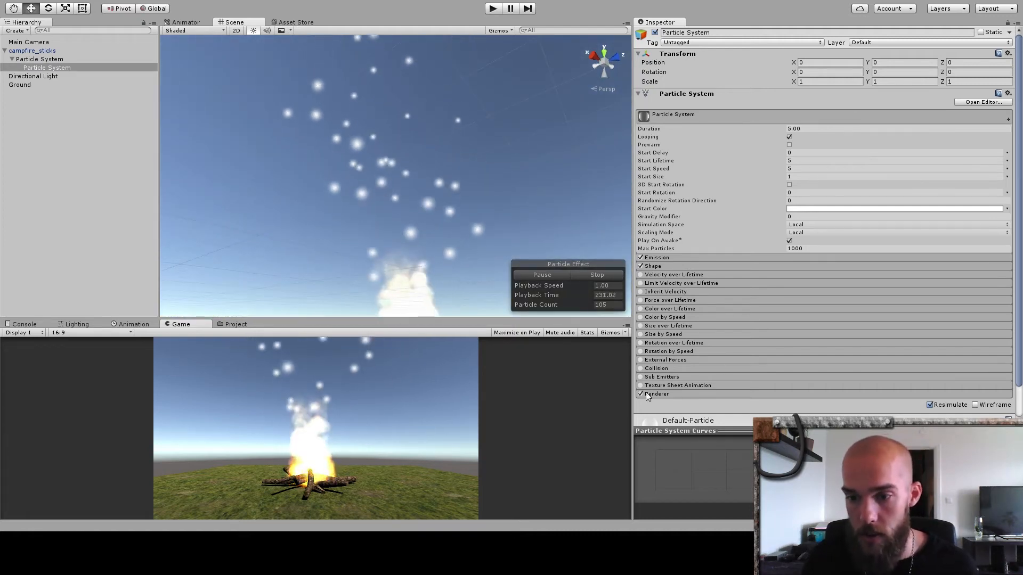
pyautogui.click(692, 394)
pyautogui.scroll(-3, 745, 368)
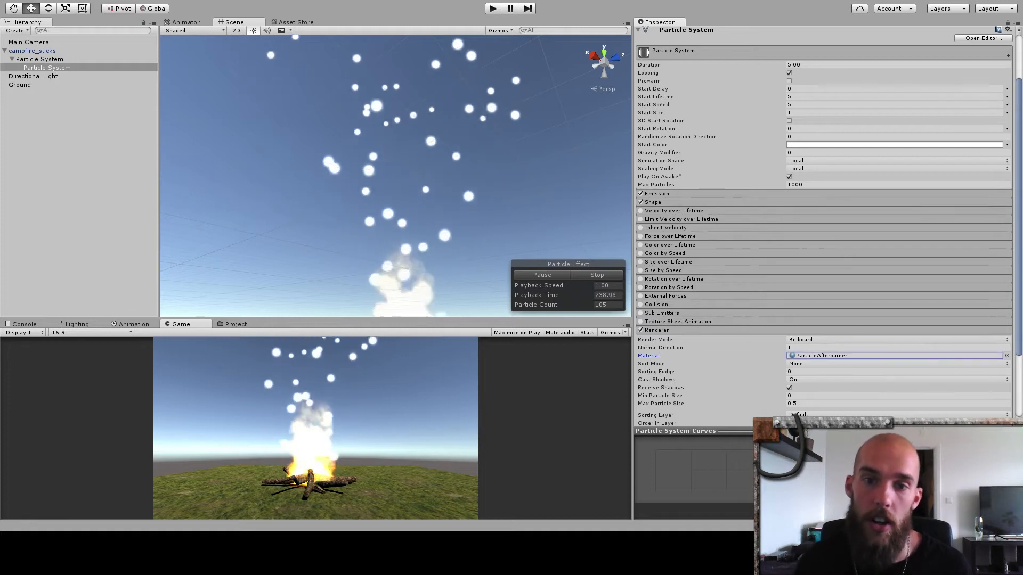
pyautogui.keyDown('alt'); pyautogui.moveTo(509, 150); pyautogui.dragTo(464, 170); pyautogui.keyUp('alt')
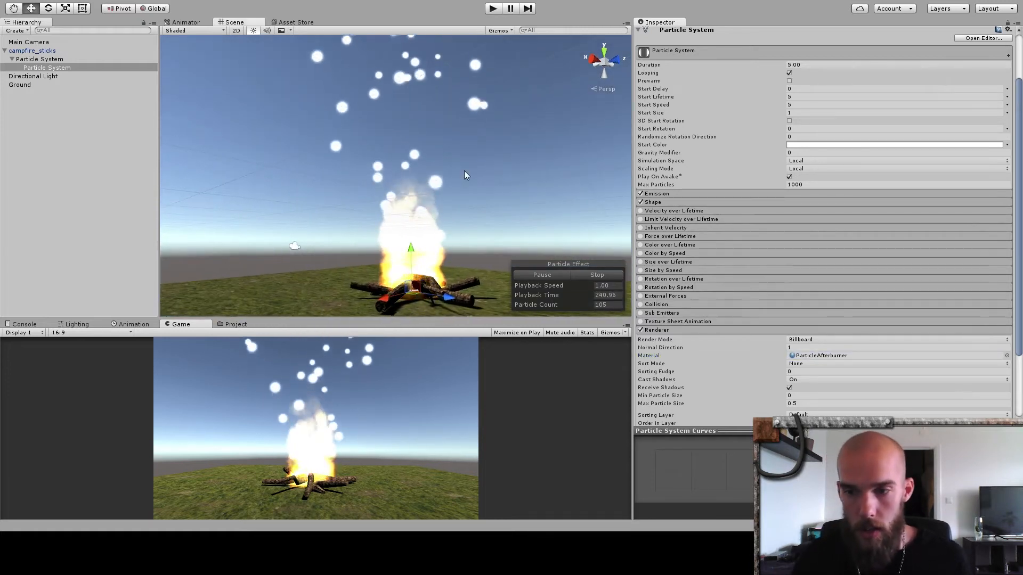
# Set the child particle system's Start Lifetime to 6.13 and Start Speed to 0.41.
pyautogui.scroll(3, 679, 180)
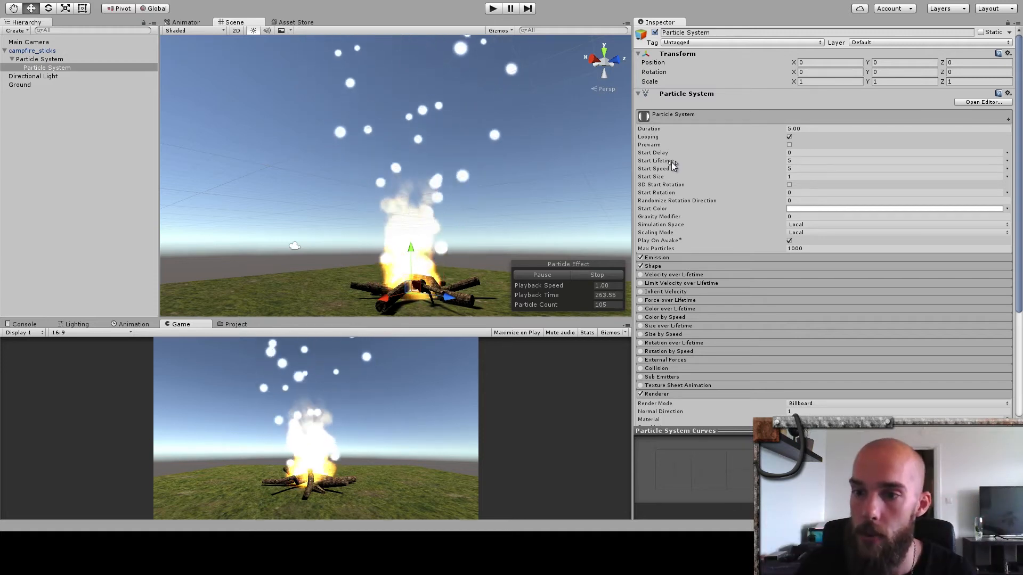
pyautogui.moveTo(677, 159); pyautogui.dragTo(690, 157)
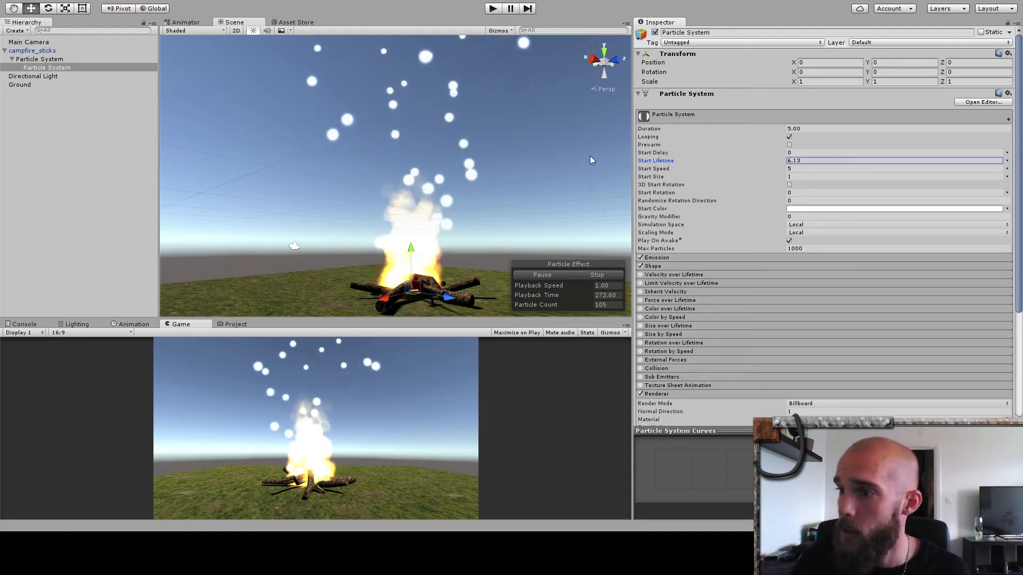
pyautogui.moveTo(665, 171); pyautogui.dragTo(626, 169)
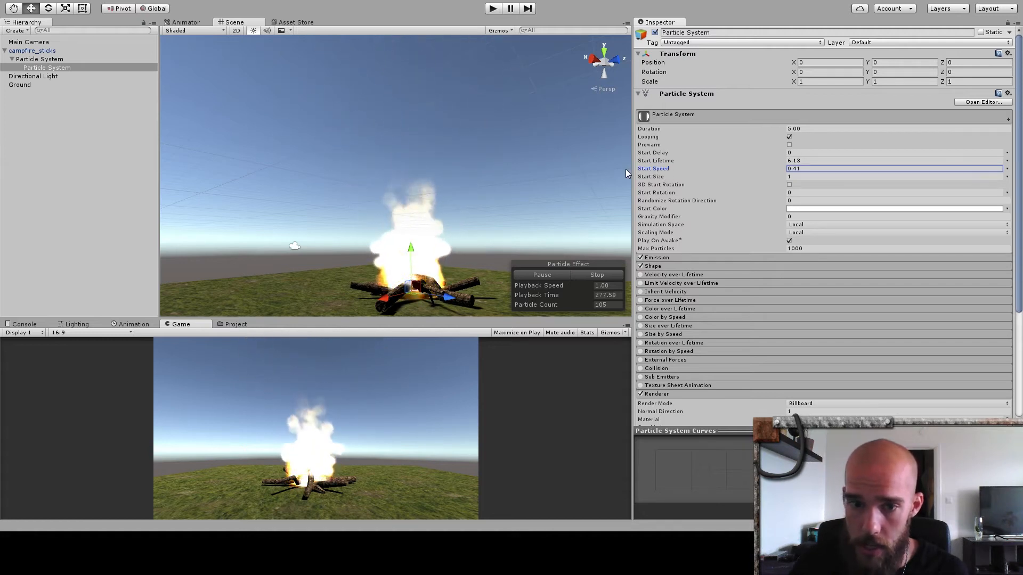
pyautogui.keyDown('alt'); pyautogui.moveTo(504, 184); pyautogui.dragTo(492, 197); pyautogui.keyUp('alt')
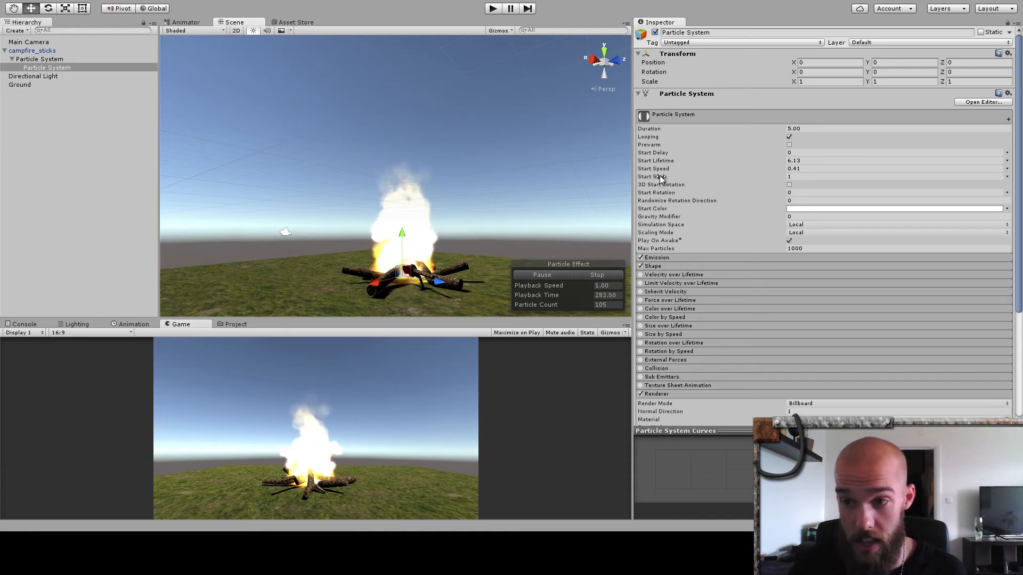
# Set the child particle system's Start Size to 0.1 and its Gravity Modifier to -0.02.
pyautogui.click(805, 176)
pyautogui.write('0.1')
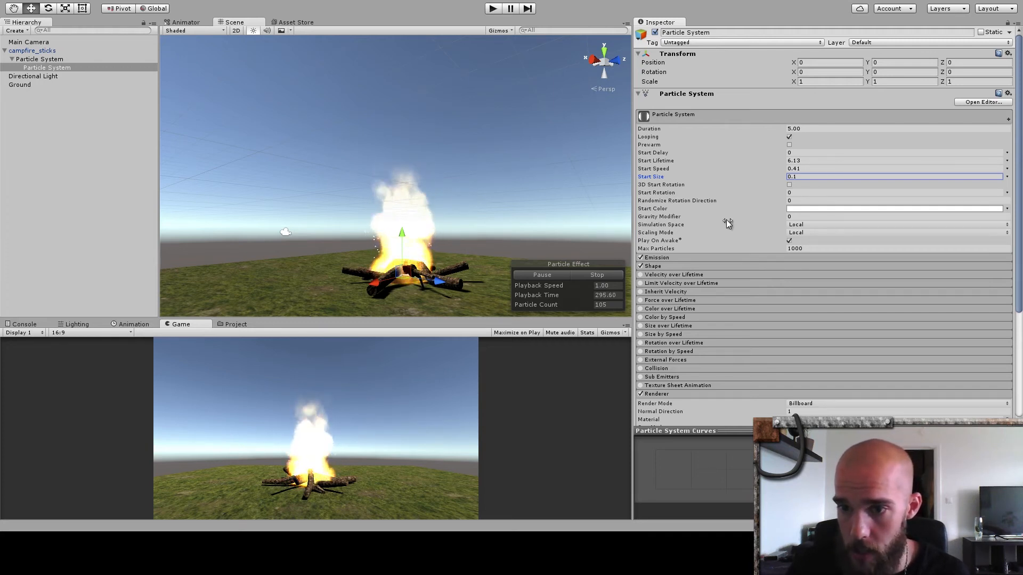
pyautogui.click(792, 216)
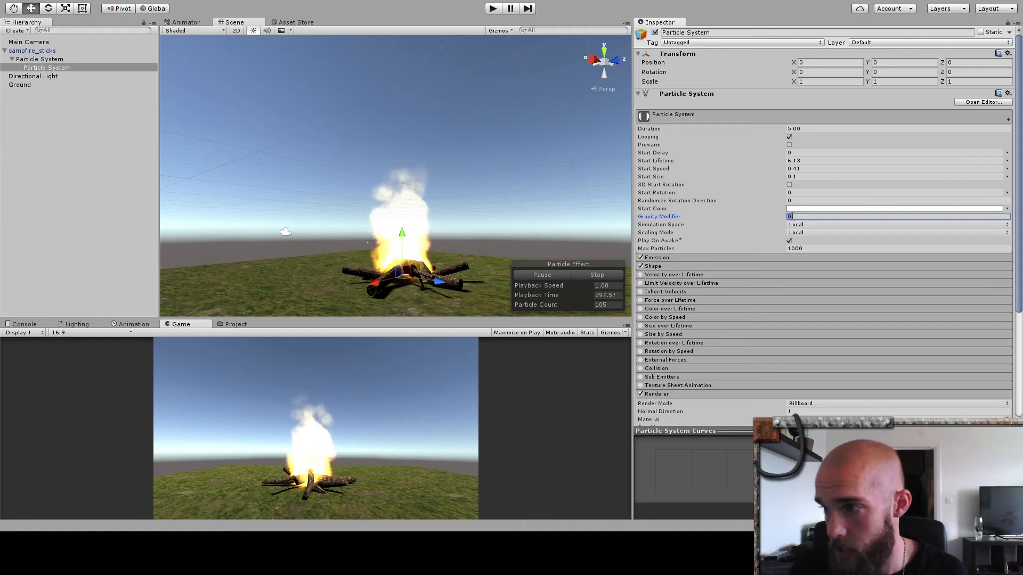
pyautogui.write('-0.04')
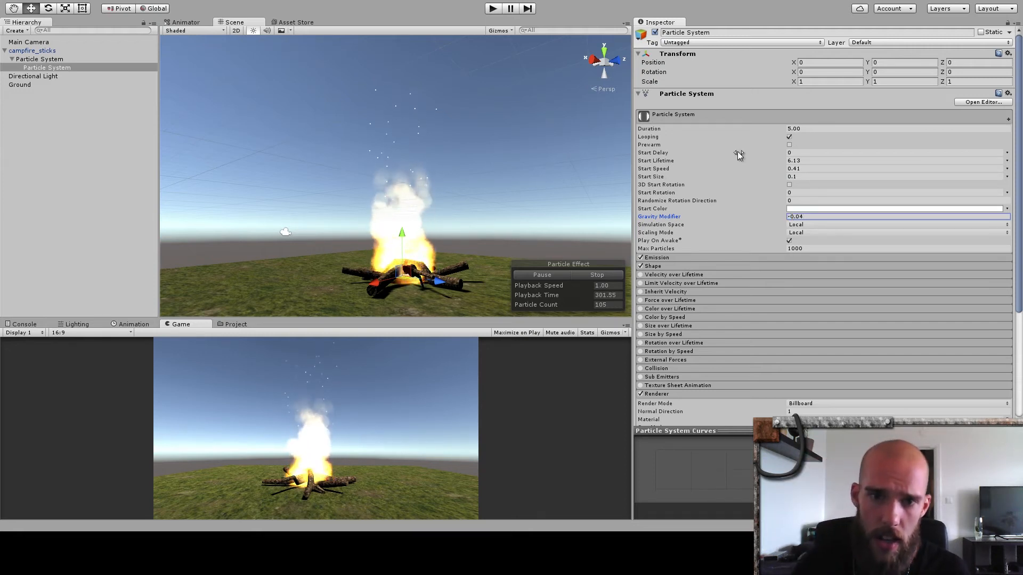
pyautogui.keyDown('alt'); pyautogui.moveTo(429, 170); pyautogui.dragTo(417, 114); pyautogui.keyUp('alt')
pyautogui.click(800, 216)
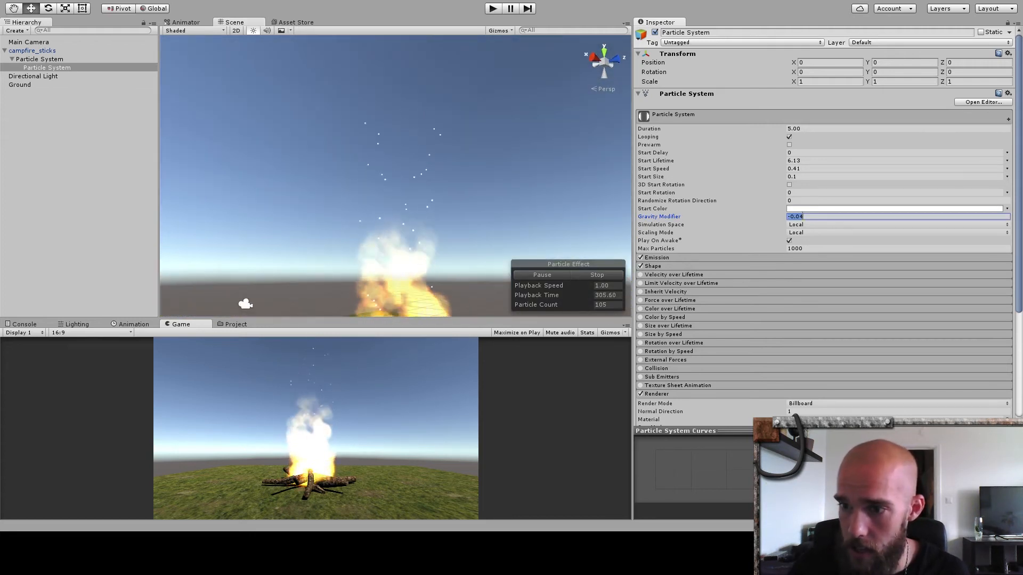
pyautogui.write('-0.02')
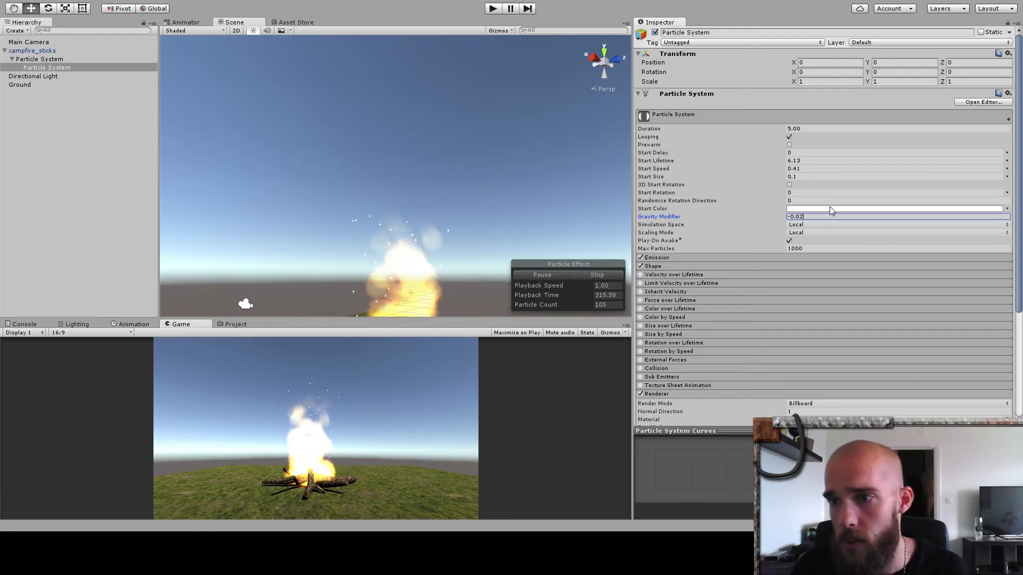
# Set the child particle system's Start Lifetime to 7.1 and its Emission Rate to 4.
pyautogui.click(668, 161)
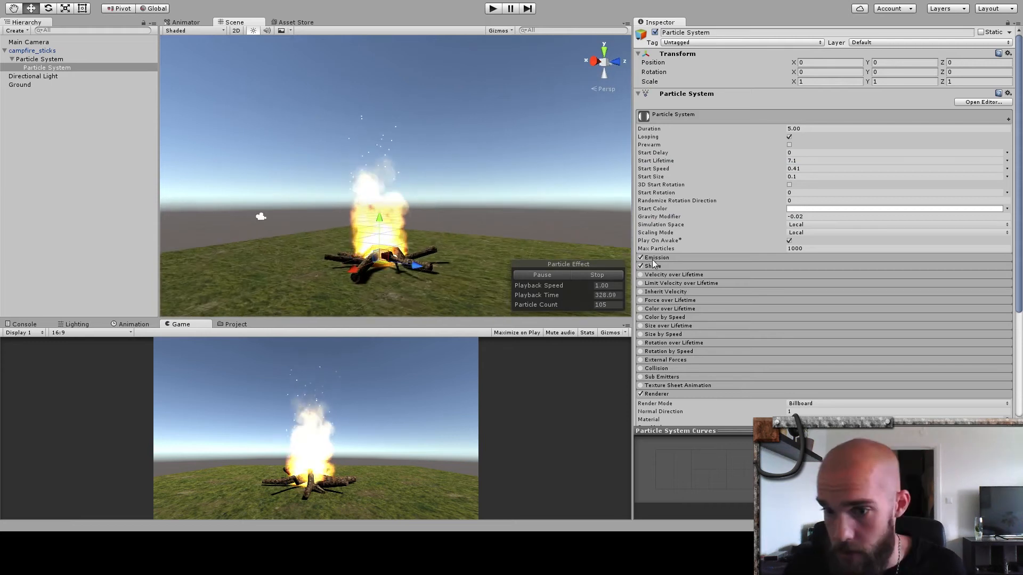
pyautogui.click(661, 258)
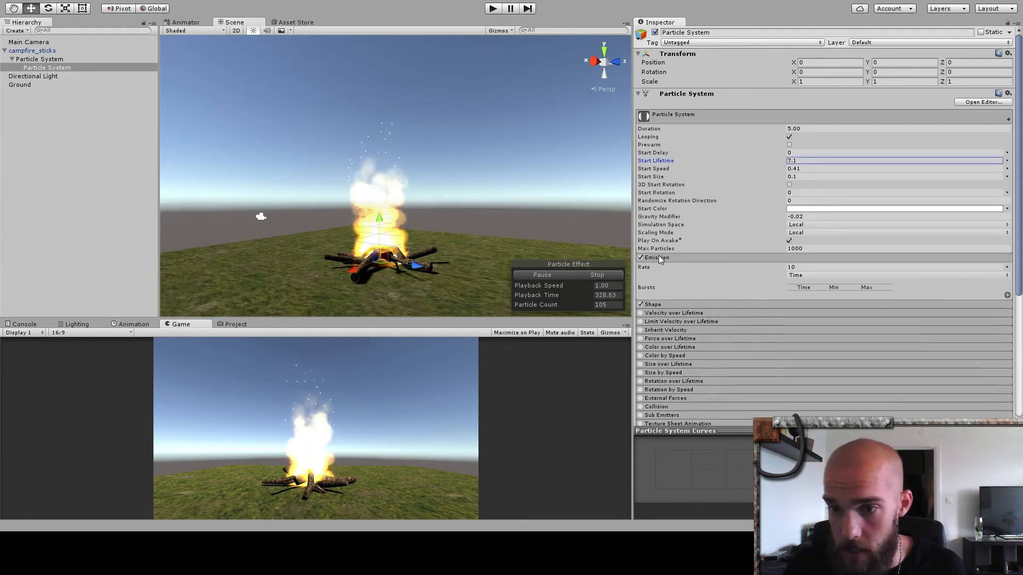
pyautogui.click(794, 267)
pyautogui.write('6')
pyautogui.press('BackSpace')
pyautogui.write('4')
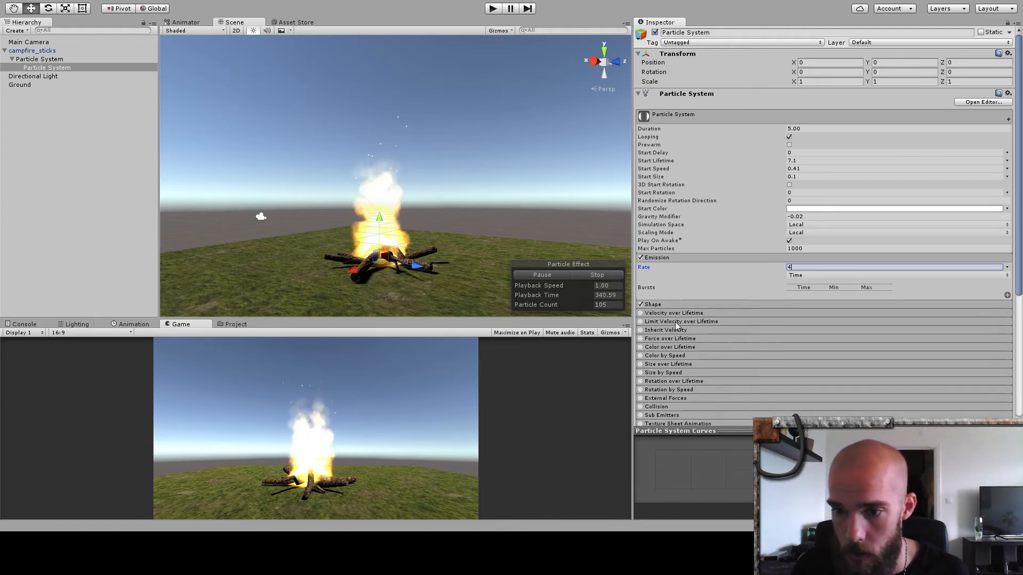
# Widen the child particle system's cone Shape Angle to 78.37 and raise its Start Lifetime to 9.5.
pyautogui.click(663, 307)
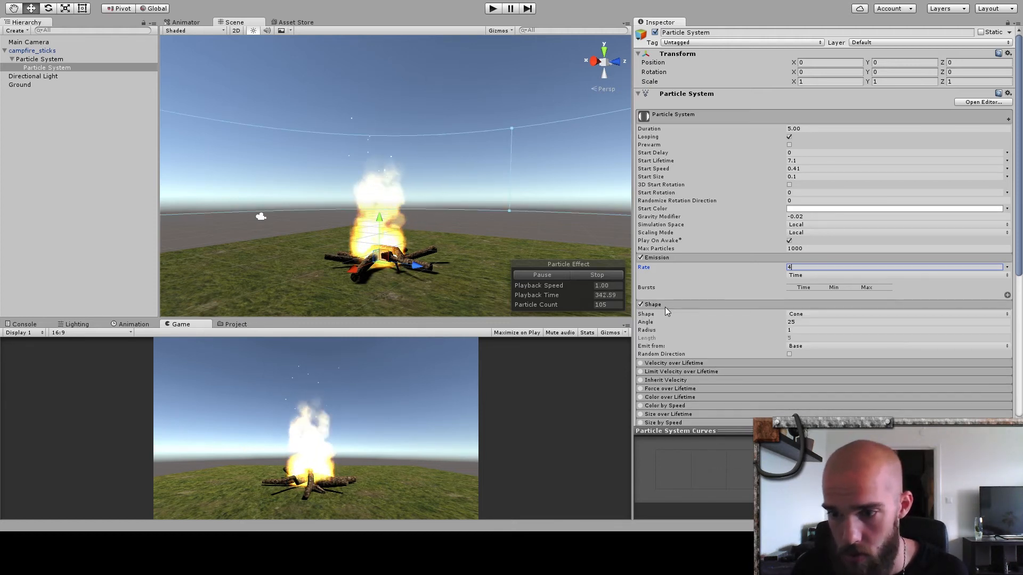
pyautogui.moveTo(644, 323); pyautogui.dragTo(927, 360)
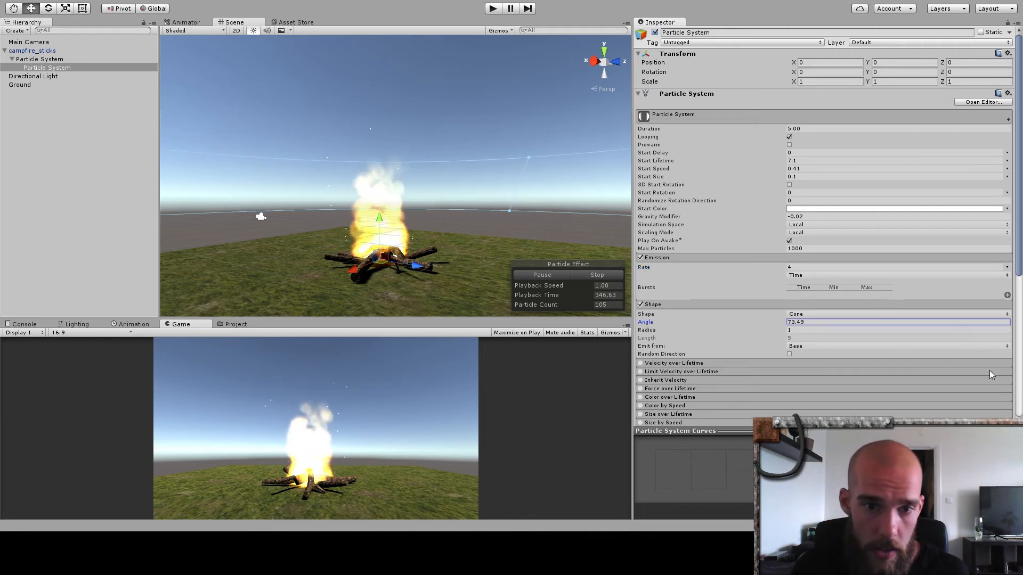
pyautogui.press('BackSpace')
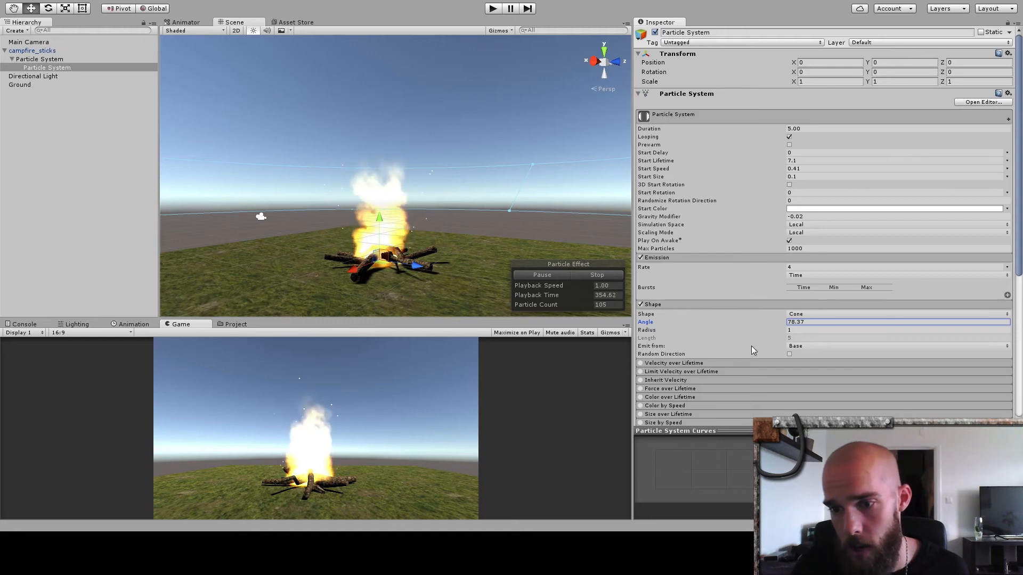
pyautogui.scroll(-3, 749, 382)
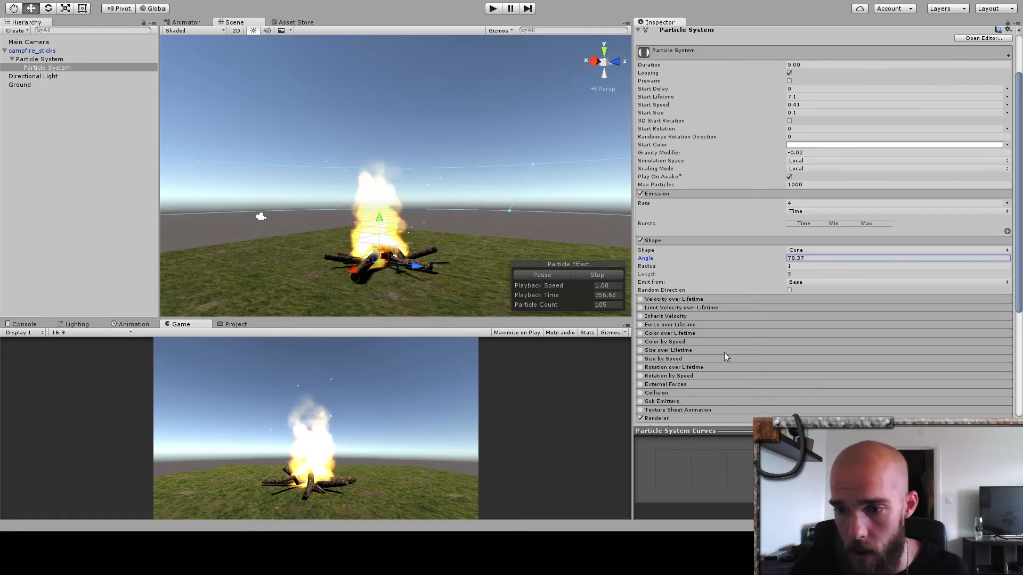
pyautogui.moveTo(658, 100); pyautogui.dragTo(661, 99)
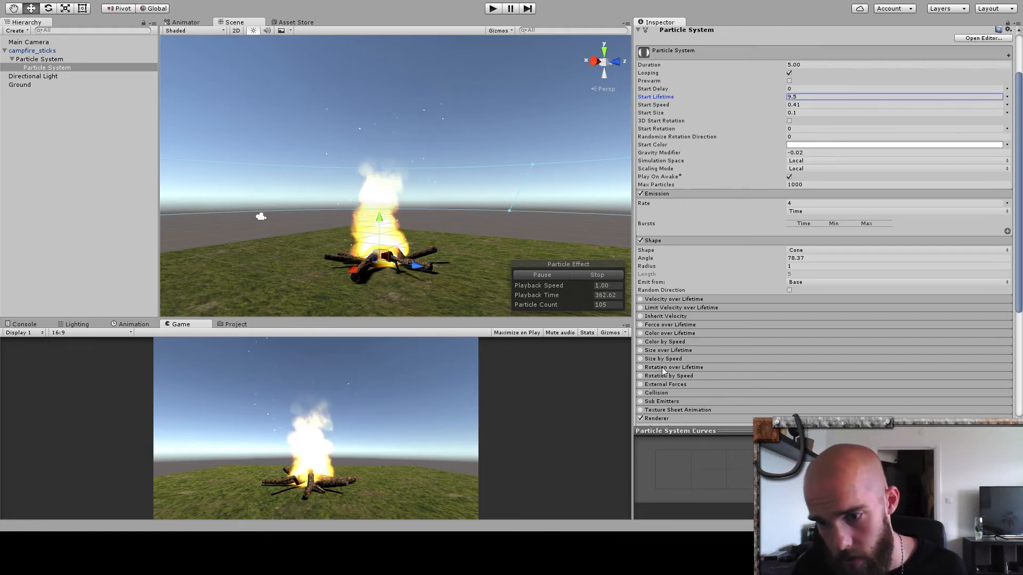
# Enable Color over Lifetime on the child particle system with a gradient from yellow-orange through red, fading to transparent.
pyautogui.click(651, 334)
pyautogui.click(826, 344)
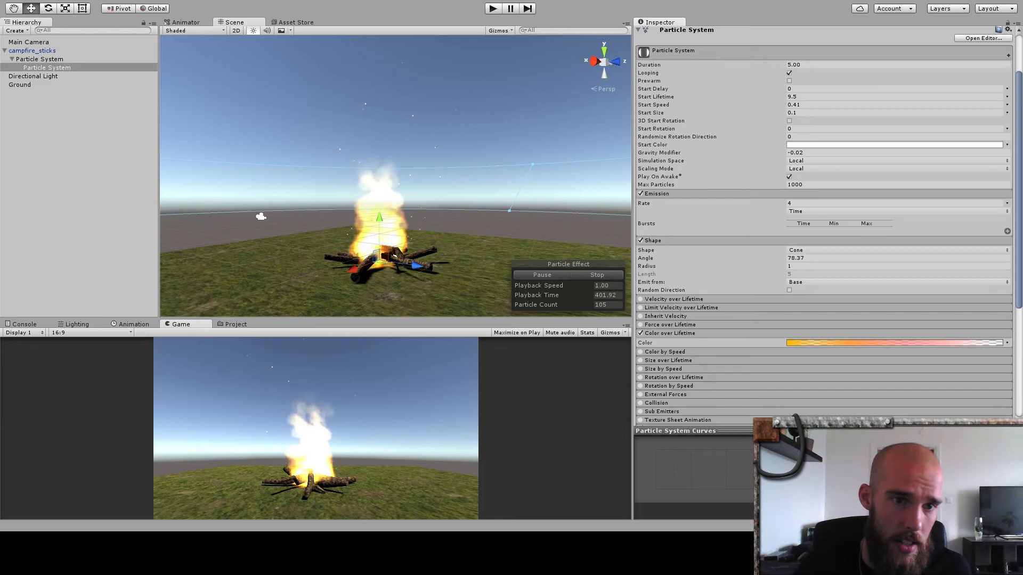
pyautogui.click(289, 62)
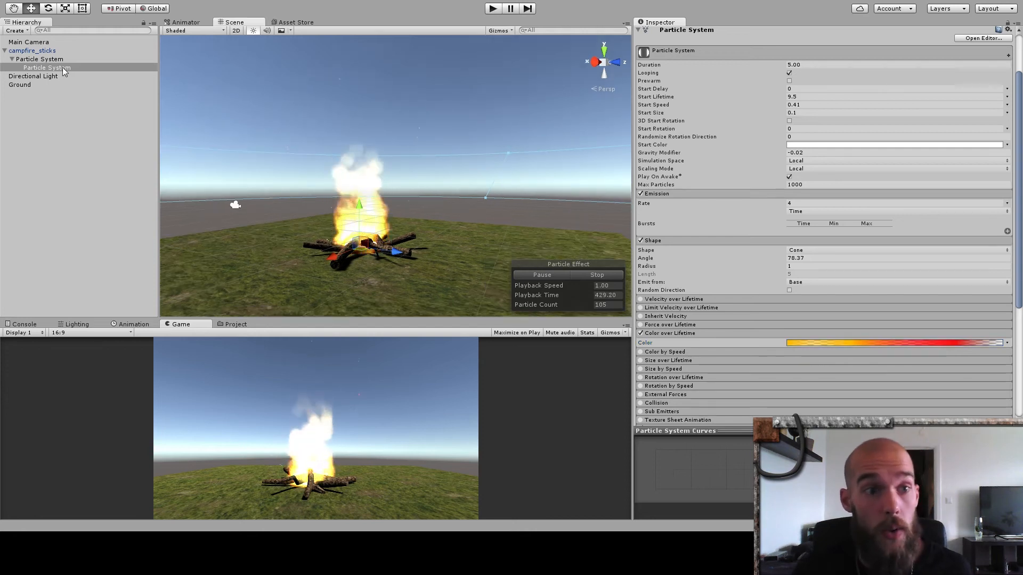
# Duplicate the fire particle system, nest the copy under the small-particle system, and delete the copy's own child.
pyautogui.click(69, 59)
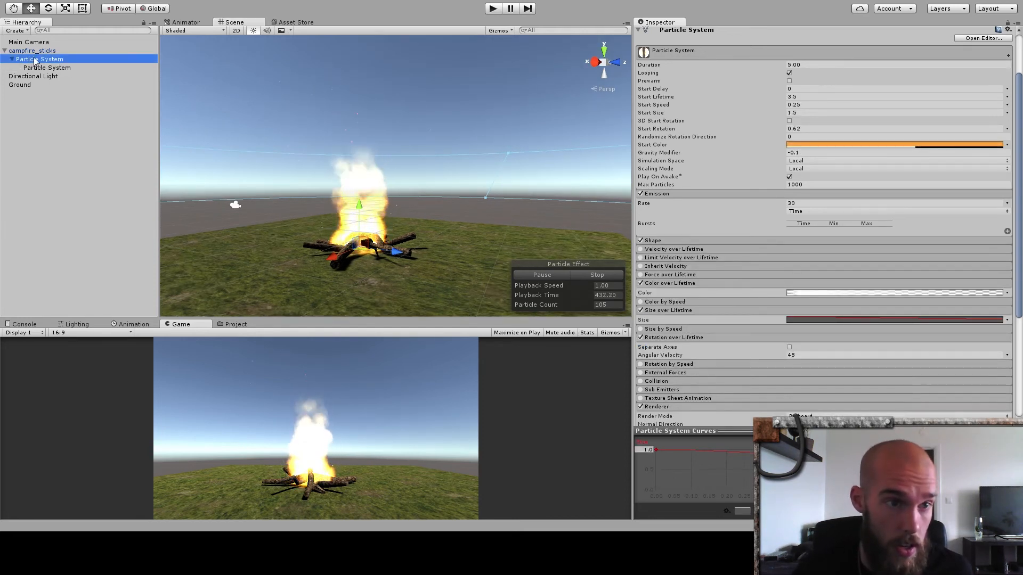
pyautogui.hotkey('ctrl', 'd')
pyautogui.moveTo(41, 78); pyautogui.dragTo(51, 68)
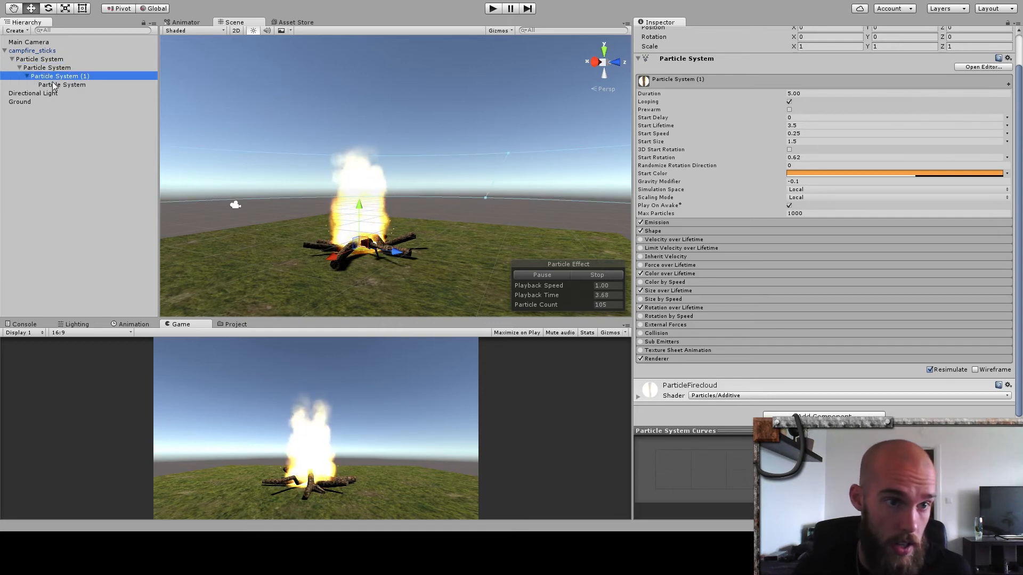
pyautogui.click(26, 77)
pyautogui.click(55, 84)
pyautogui.press('Delete')
# Rename the fire particle system to Flames and its small-particle child to Embers.
pyautogui.click(42, 60)
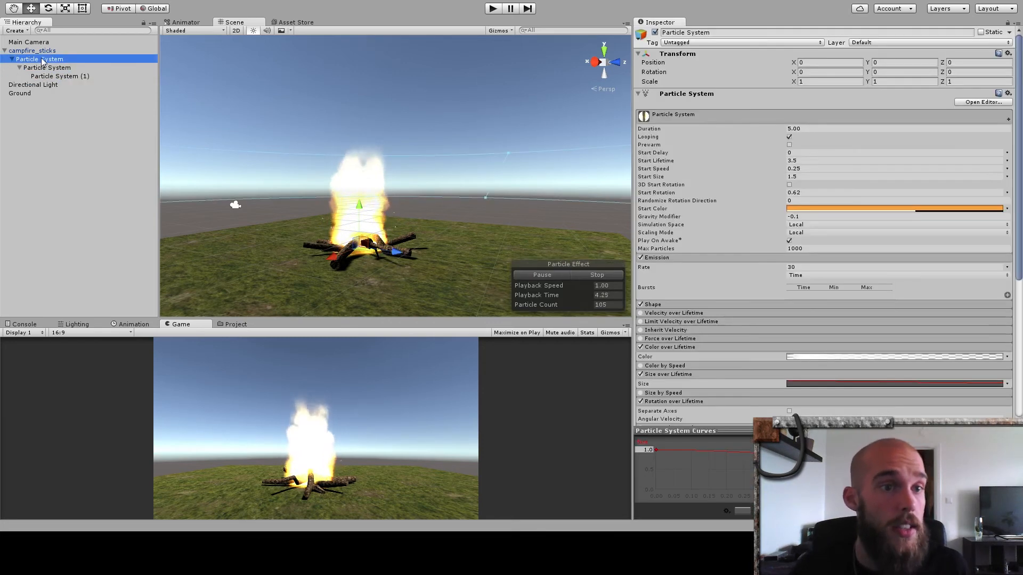
pyautogui.click(42, 59)
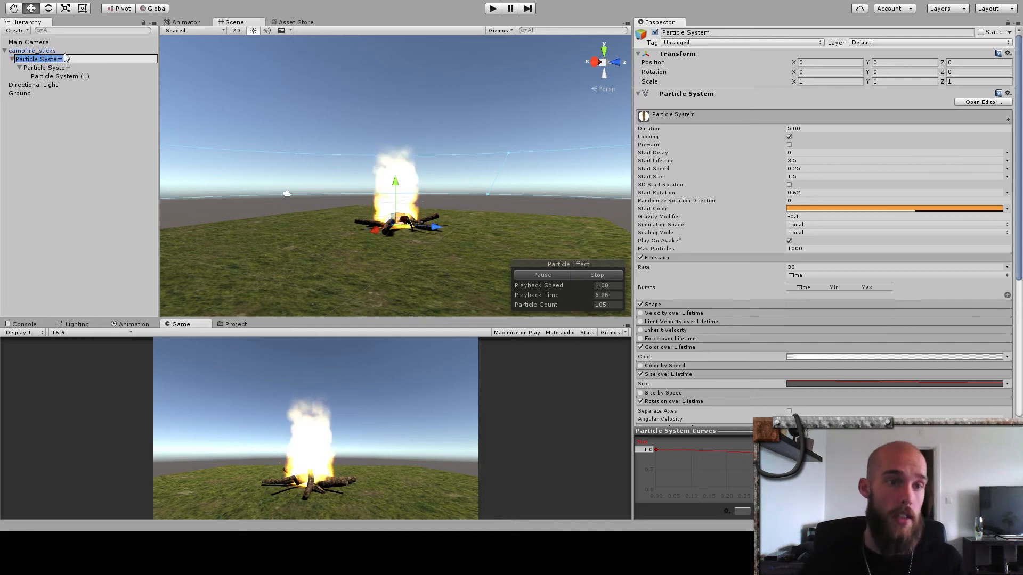
pyautogui.write('Fi')
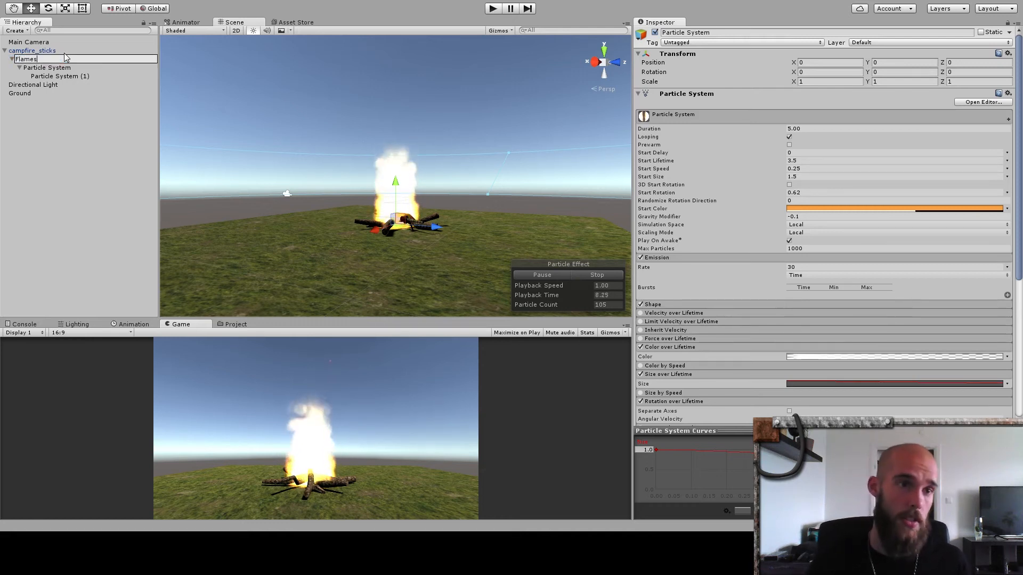
pyautogui.press('Return')
pyautogui.click(53, 67)
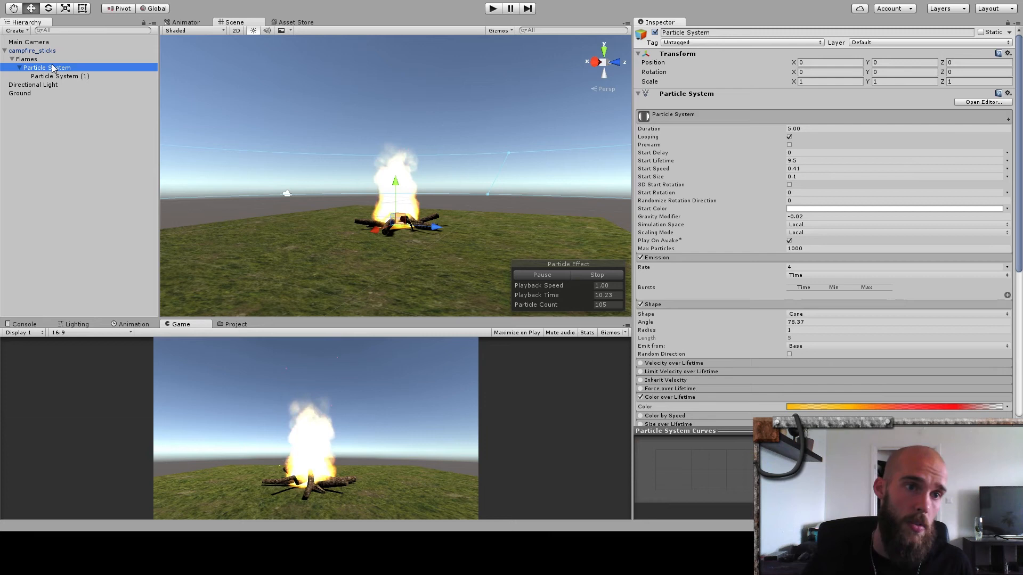
pyautogui.click(53, 67)
pyautogui.write('Embers')
pyautogui.press('Return')
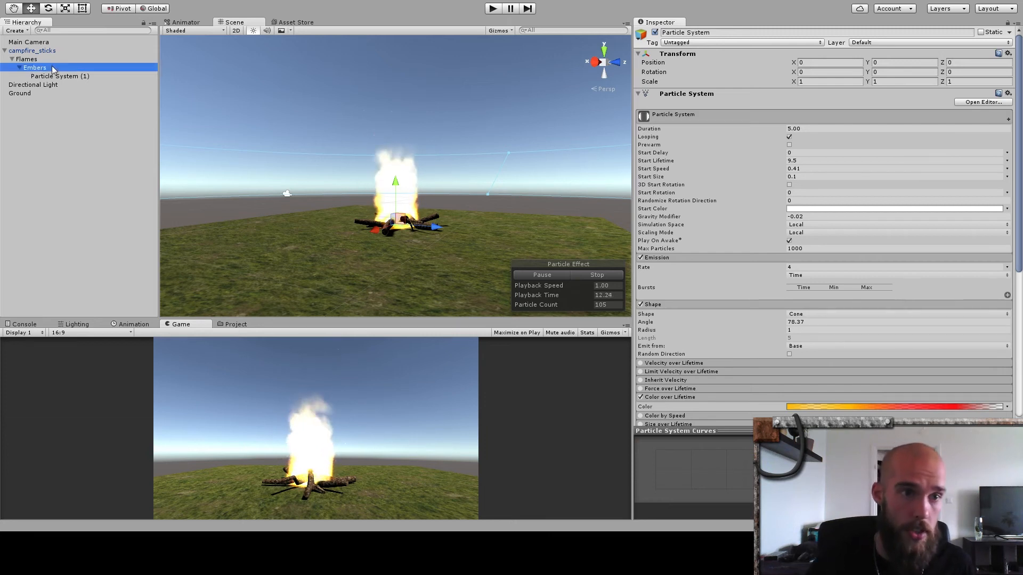
# Rename the duplicated particle system under Embers to Smoke.
pyautogui.click(57, 77)
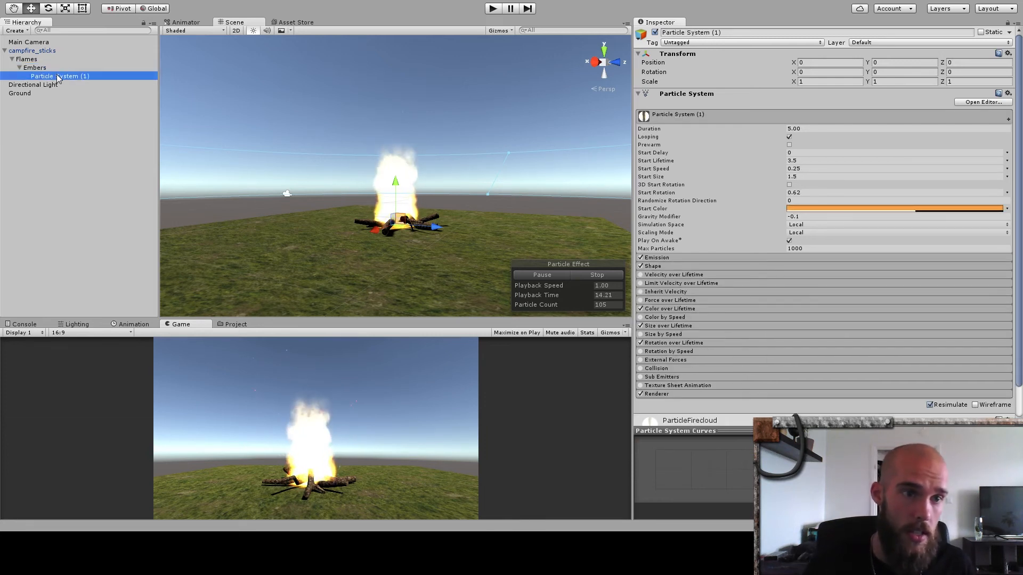
pyautogui.click(58, 77)
pyautogui.write('Smoke')
pyautogui.press('Return')
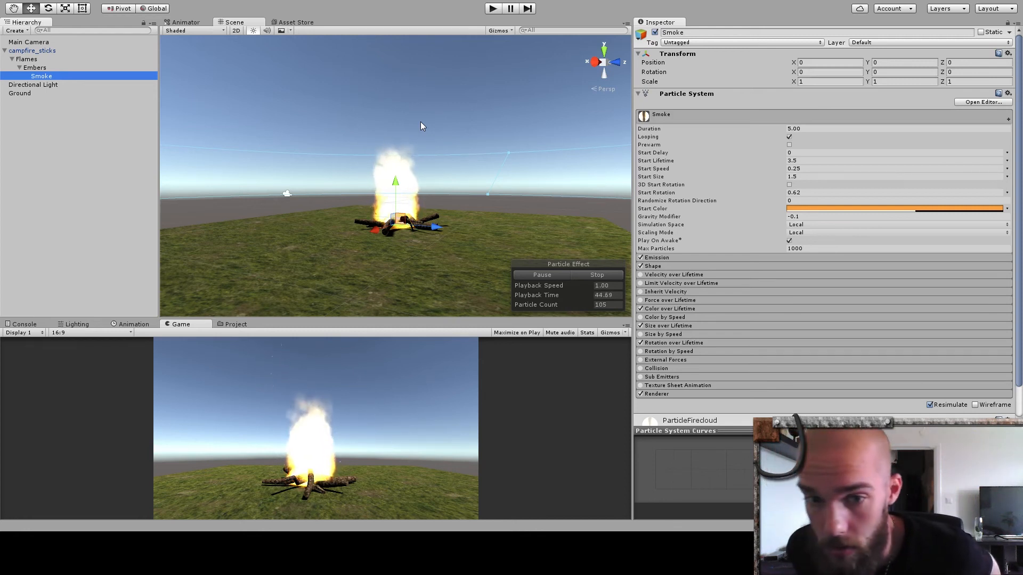
# Set the Smoke system's Renderer material to ParticleSmokeMobile and its Start Color to grey.
pyautogui.click(688, 394)
pyautogui.scroll(-3, 876, 364)
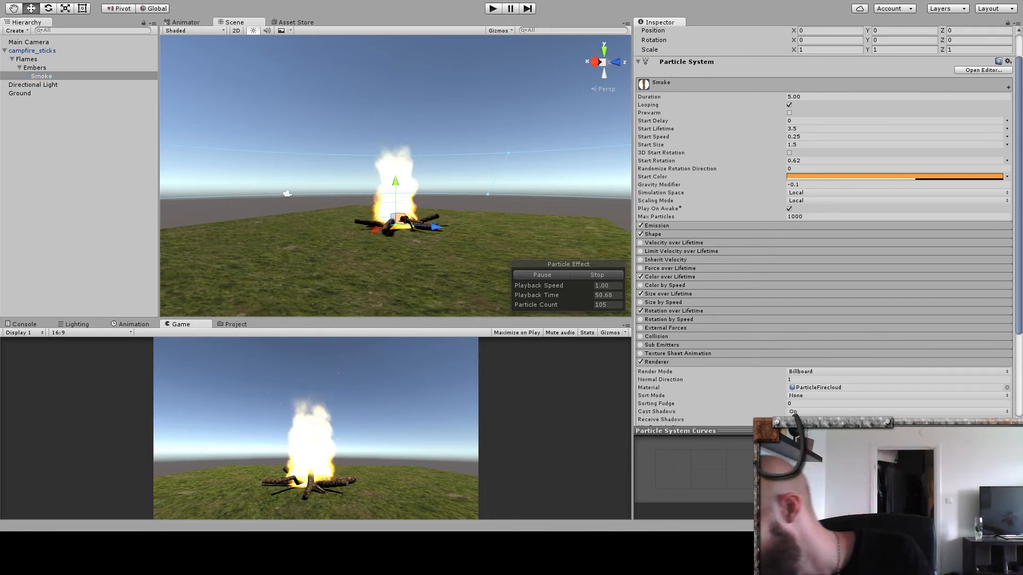
pyautogui.press('Down')
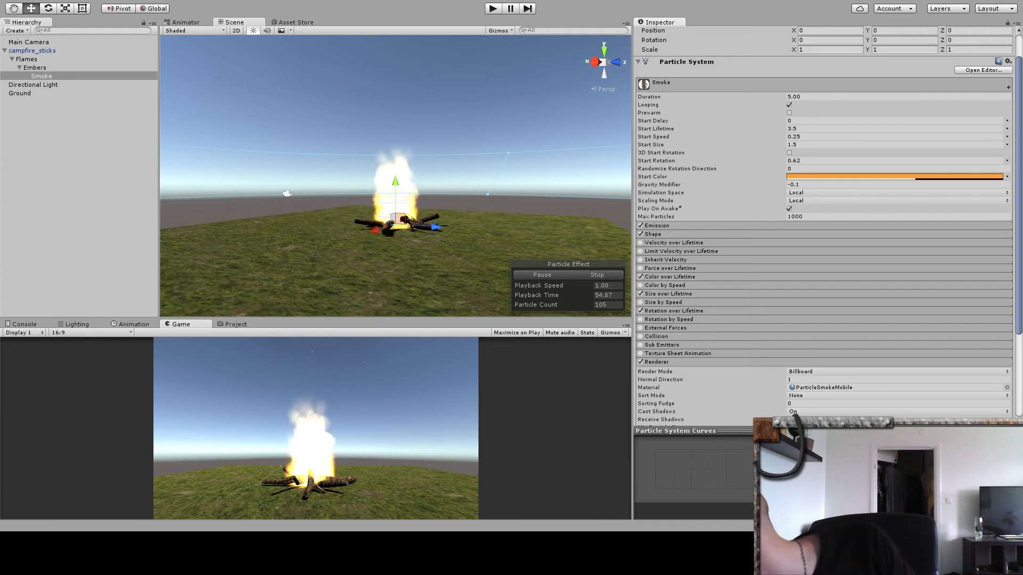
pyautogui.press('Down')
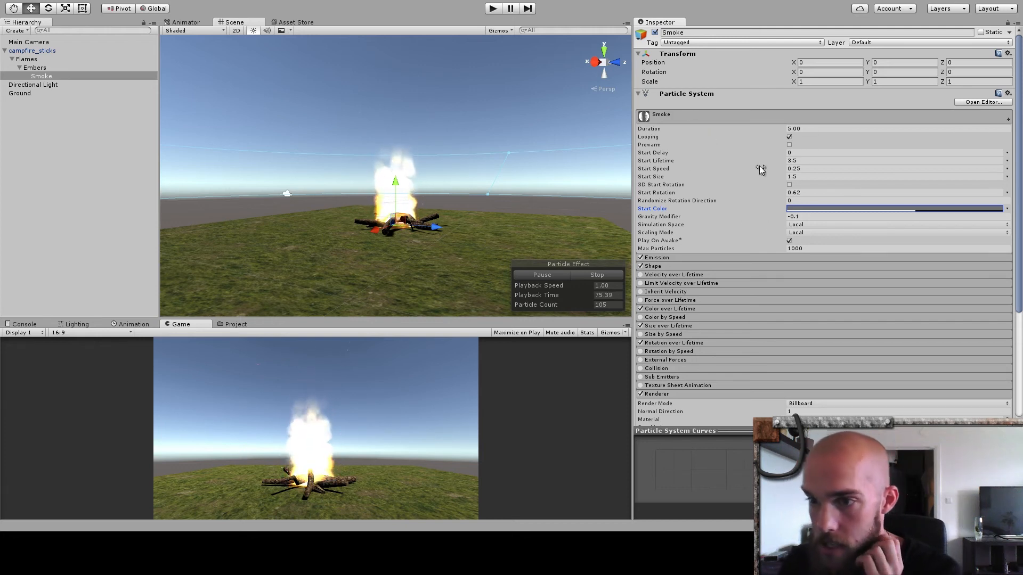
# Set the Smoke system's Start Lifetime to 7.65, Start Speed to 0.18, Gravity Modifier to -0.05 and Start Size to 3.37.
pyautogui.moveTo(710, 159); pyautogui.dragTo(744, 162)
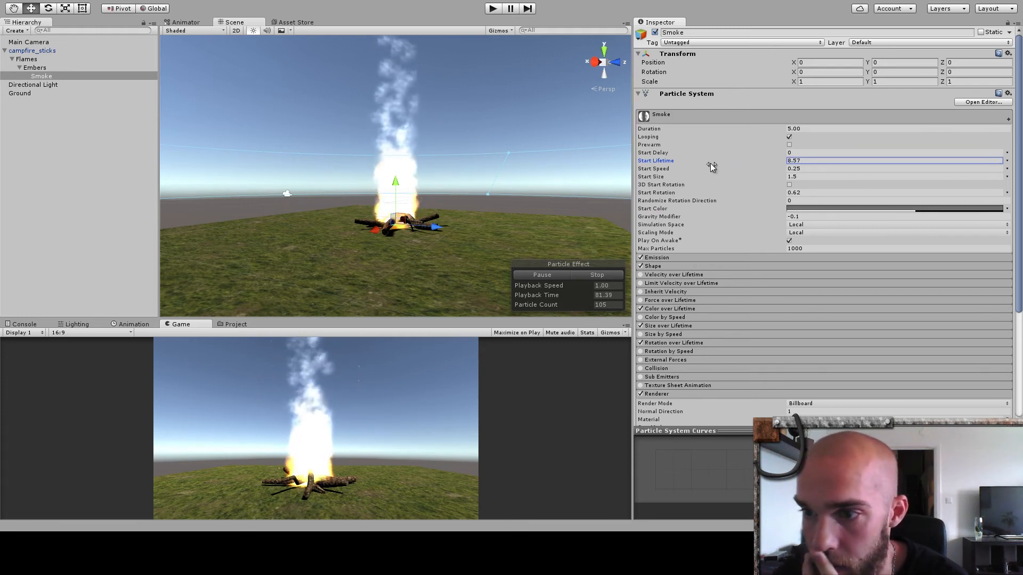
pyautogui.moveTo(700, 161); pyautogui.dragTo(721, 169)
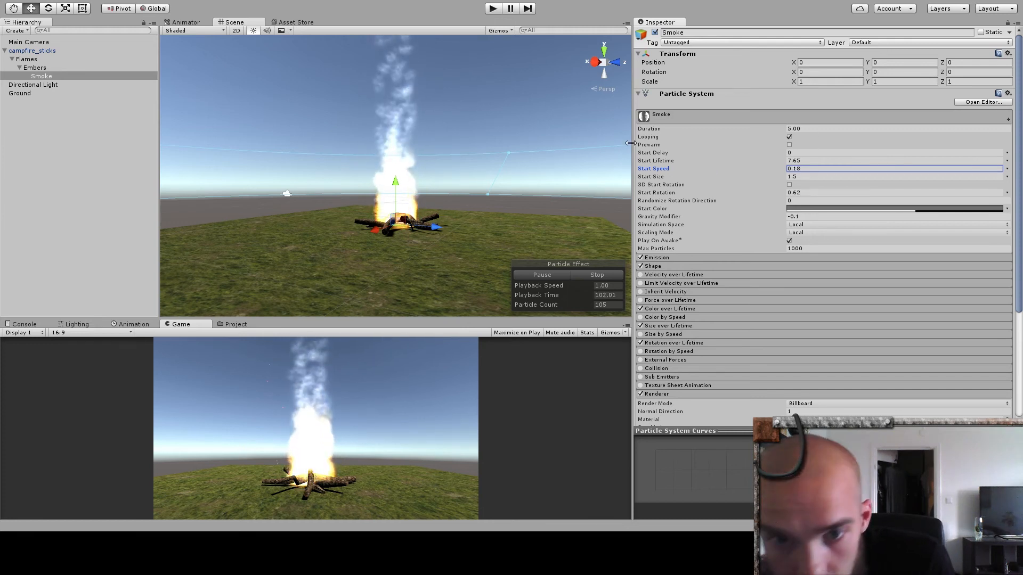
pyautogui.moveTo(497, 203); pyautogui.dragTo(561, 219, button='right')
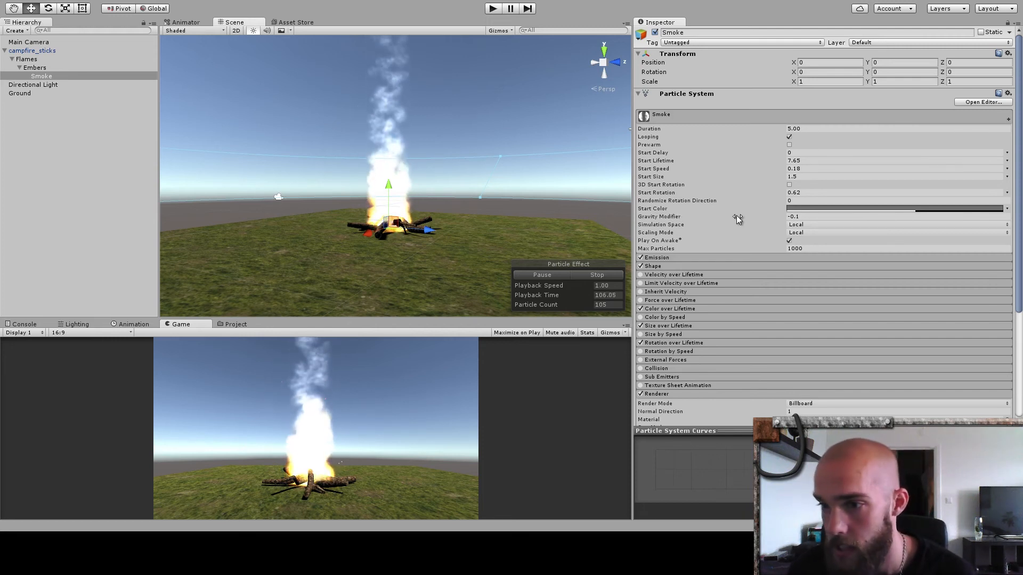
pyautogui.click(794, 216)
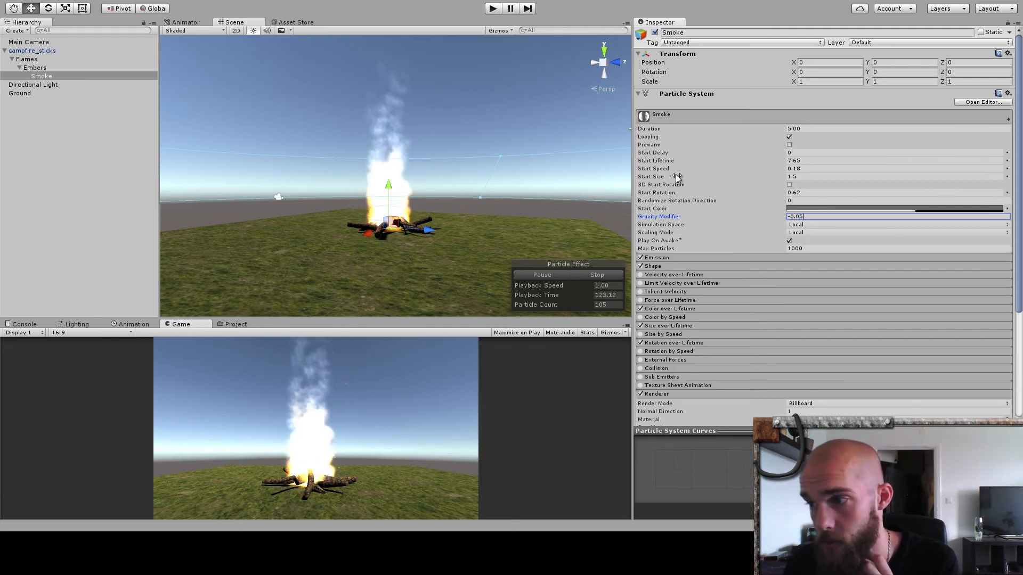
pyautogui.moveTo(675, 174); pyautogui.dragTo(693, 171)
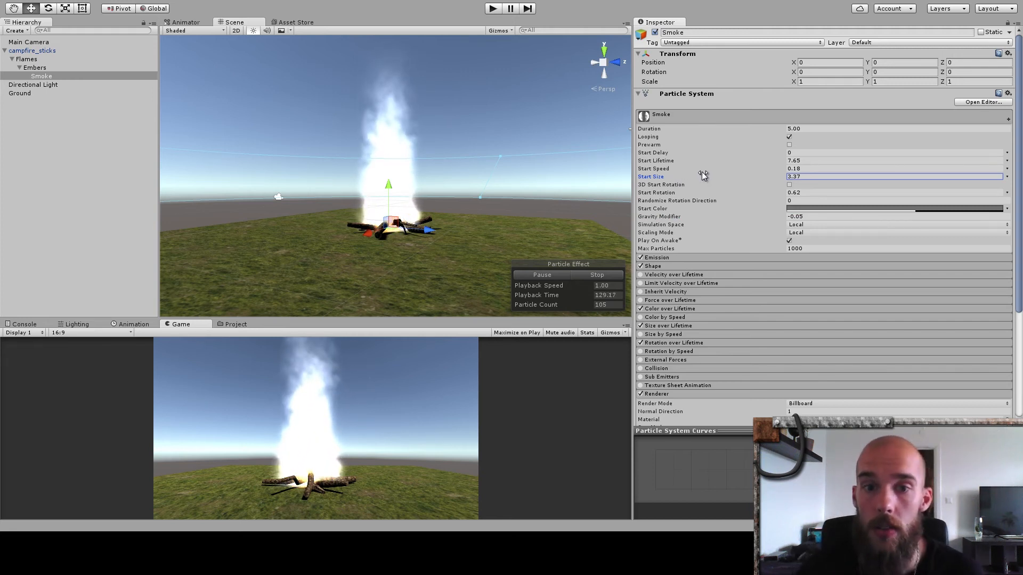
# Reshape the Smoke system's Size over Lifetime curve by lowering its starting point below 1.0.
pyautogui.click(663, 328)
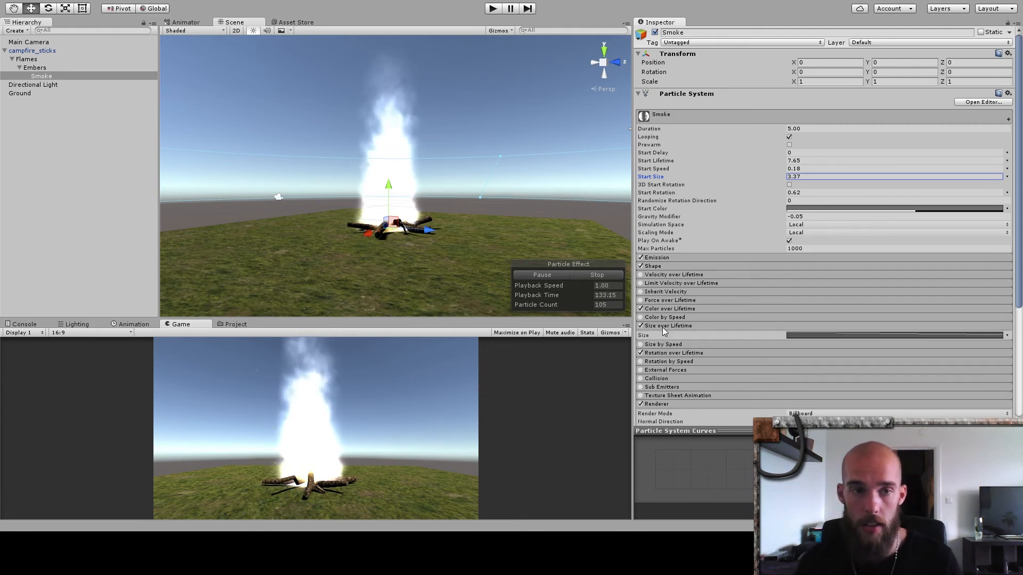
pyautogui.click(837, 336)
pyautogui.moveTo(656, 449); pyautogui.dragTo(653, 464)
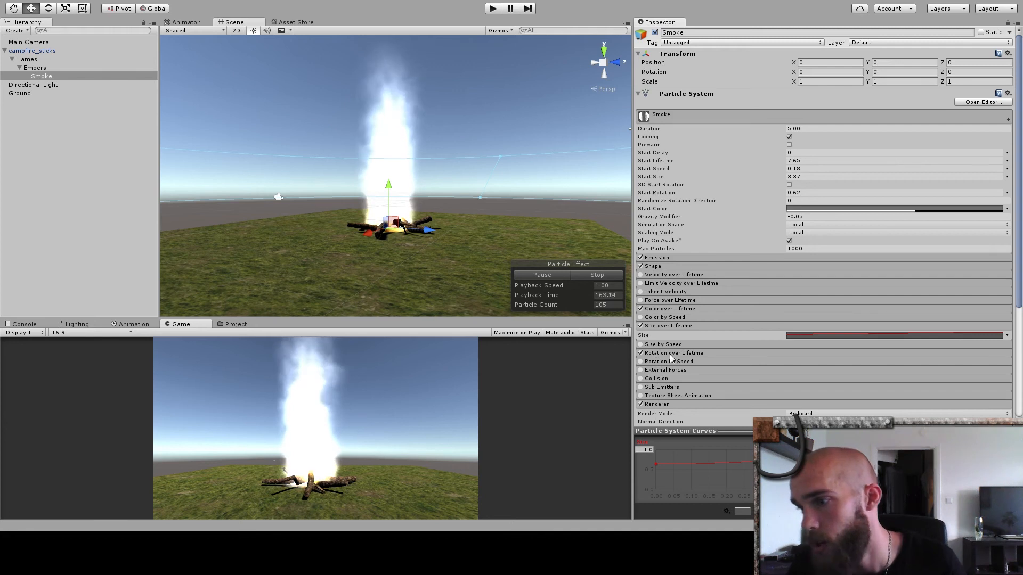
# Widen the Smoke system's cone emitter by setting its Shape Angle to 90.
pyautogui.click(661, 266)
pyautogui.moveTo(737, 285); pyautogui.dragTo(832, 289)
pyautogui.moveTo(788, 332); pyautogui.dragTo(820, 328)
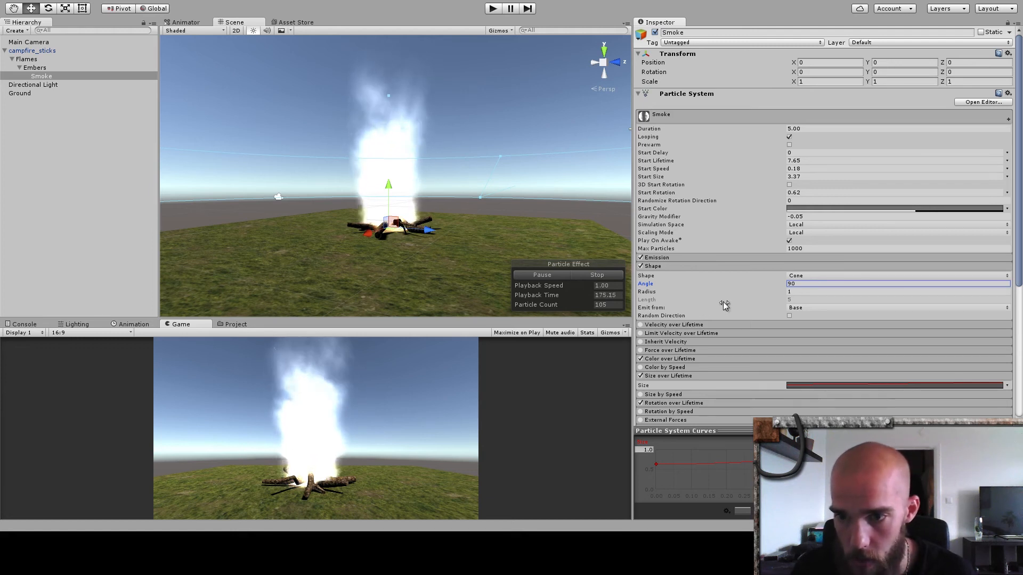
# Lower the opacity of the Smoke system's Start Color and set its Start Size to 5.
pyautogui.scroll(-3, 724, 302)
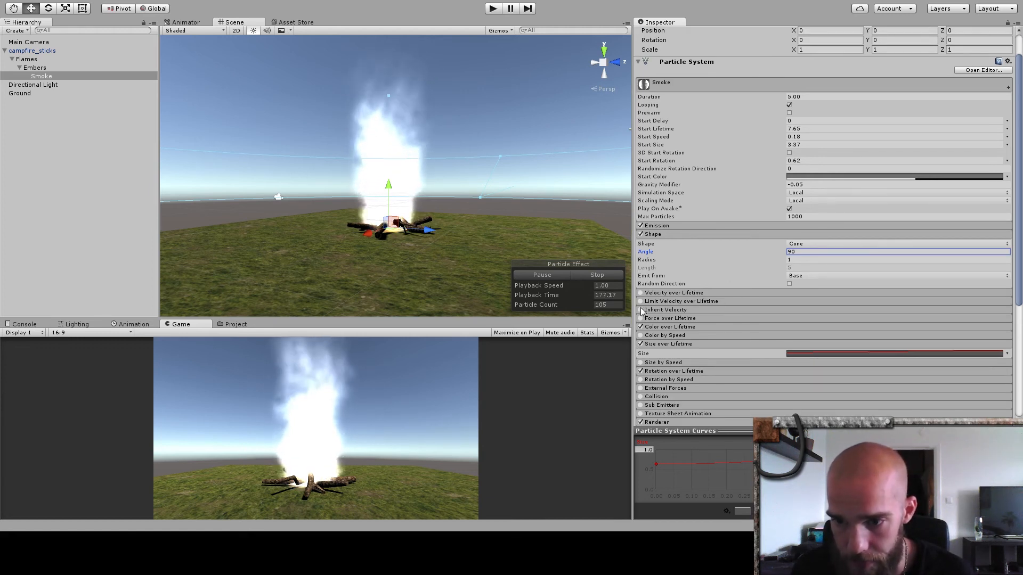
pyautogui.click(751, 326)
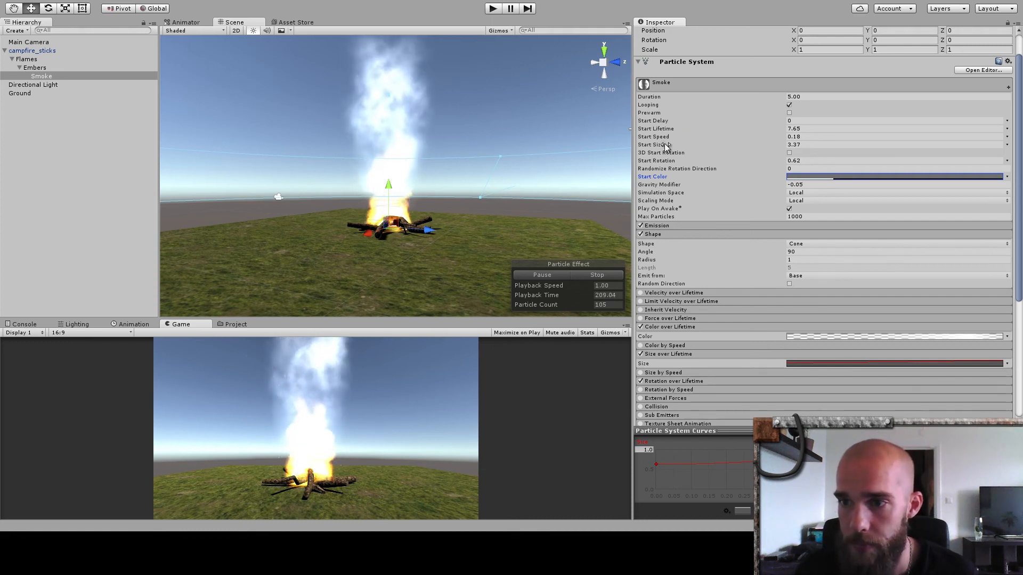
pyautogui.moveTo(664, 145); pyautogui.dragTo(673, 145)
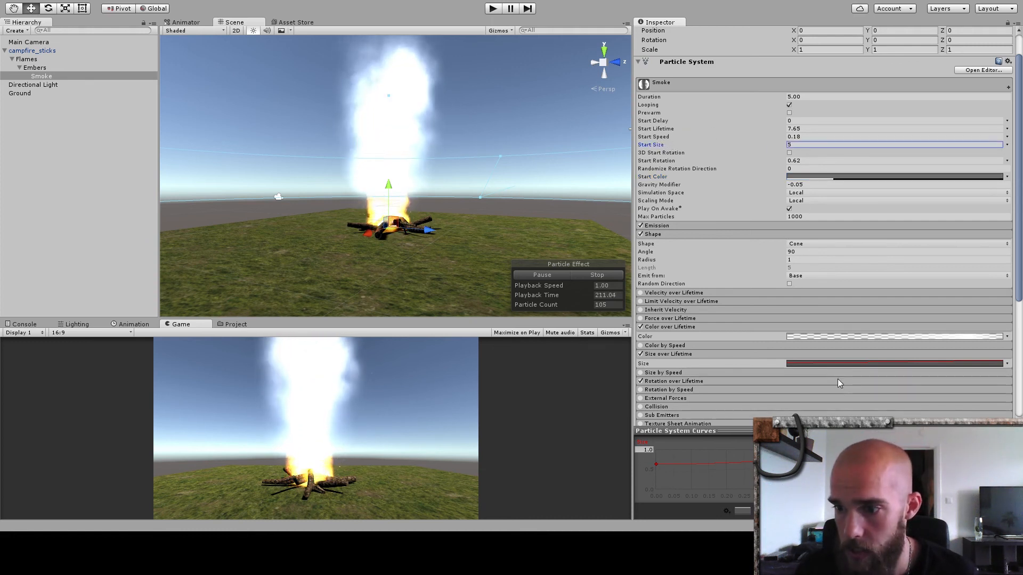
# Recolor the Smoke system's Color over Lifetime gradient with orange in its earlier part, fading to dark grey towards the end.
pyautogui.click(830, 338)
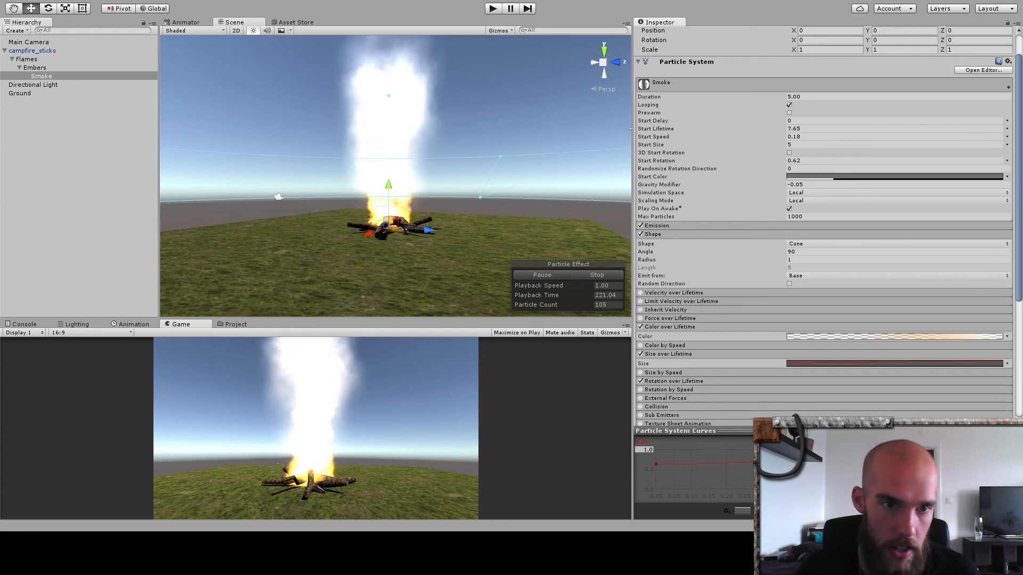
pyautogui.click(211, 171)
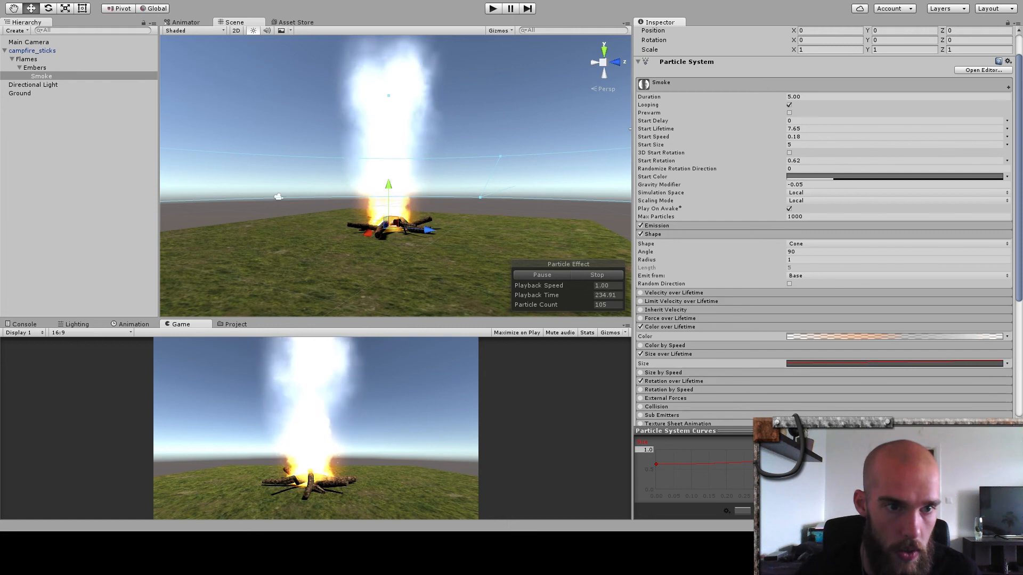
pyautogui.click(114, 136)
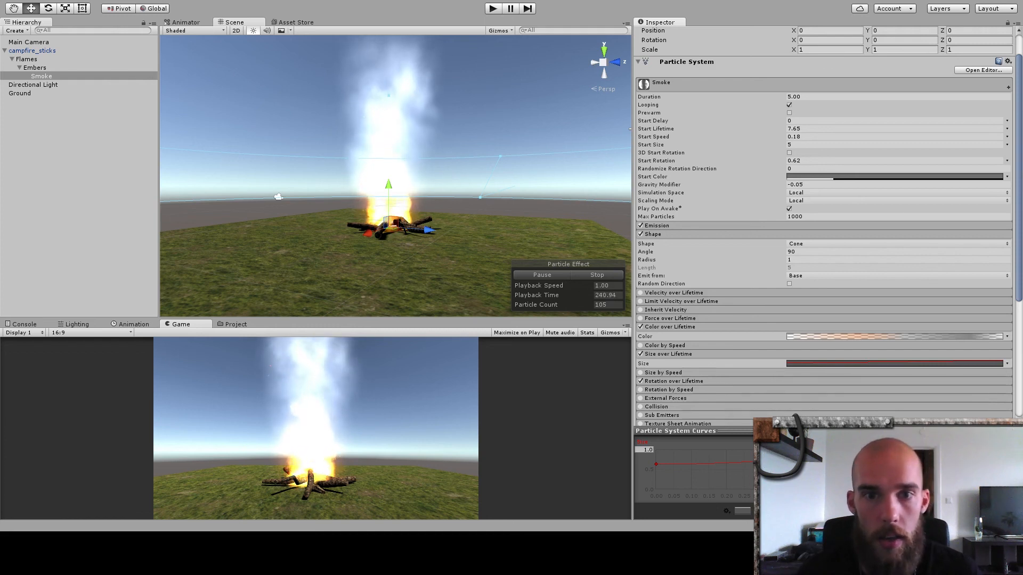
pyautogui.moveTo(453, 152); pyautogui.dragTo(448, 176, button='right')
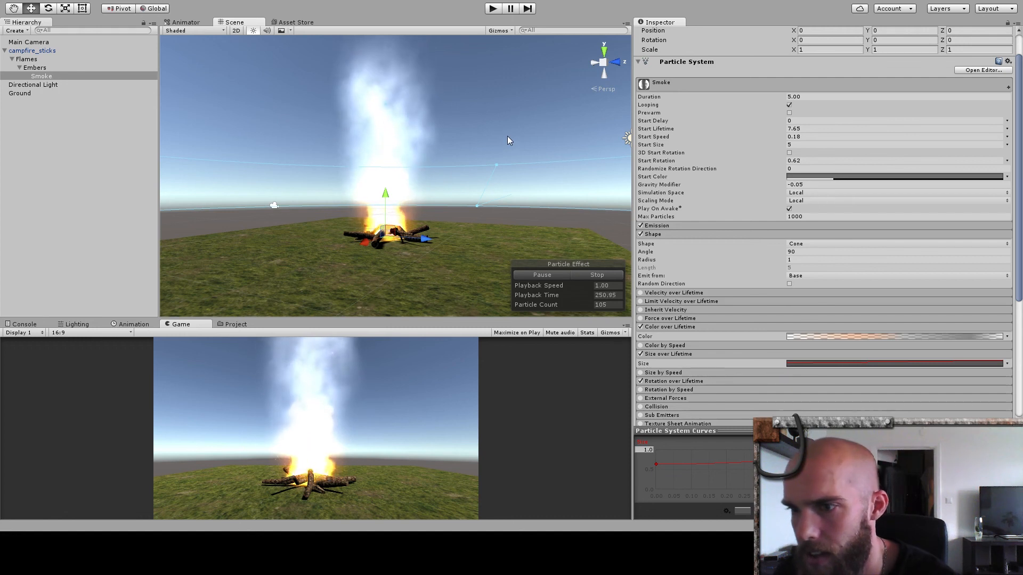
# Darken the Smoke system's Start Color to near black.
pyautogui.click(815, 177)
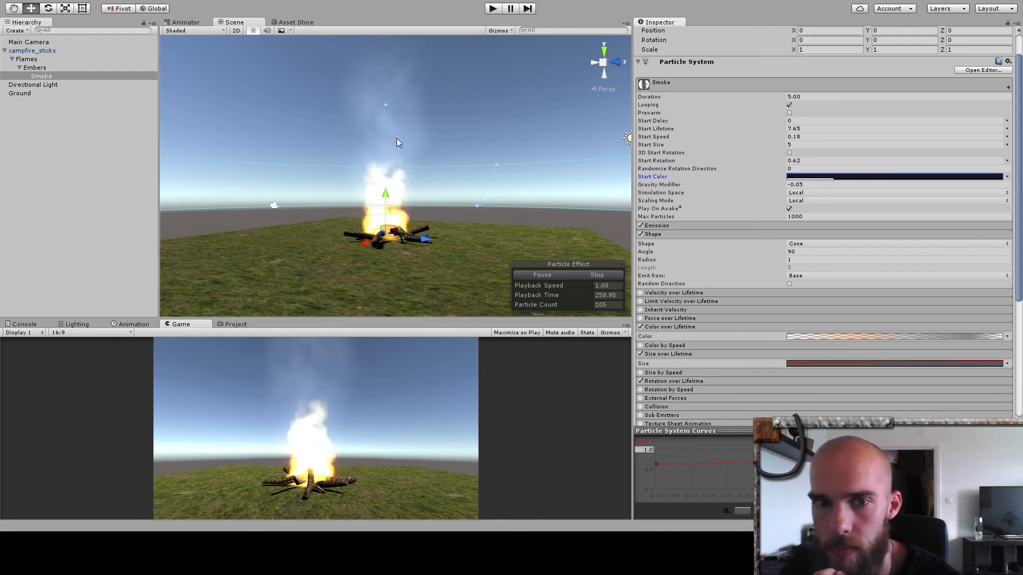
pyautogui.scroll(5, 442, 196)
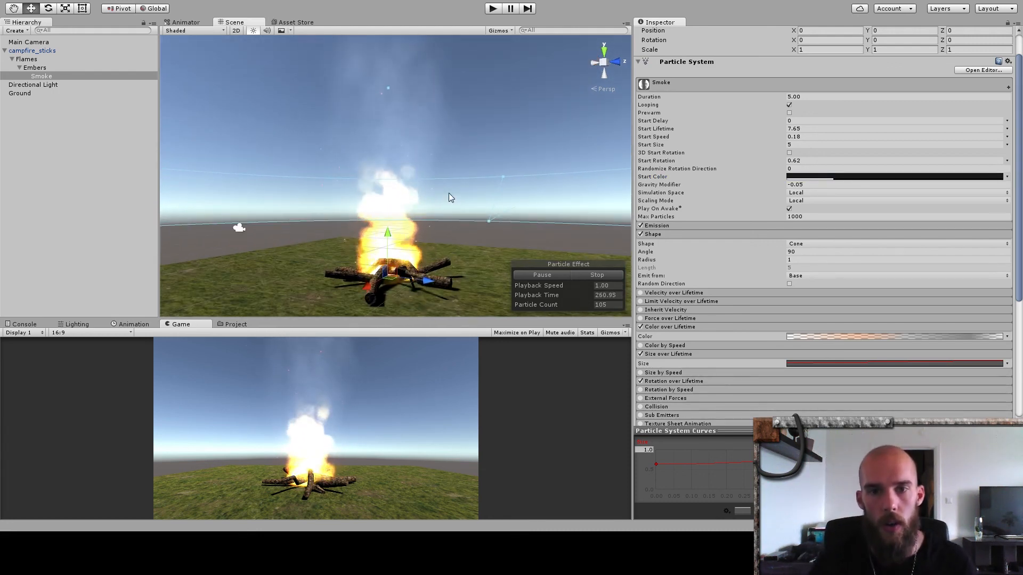
pyautogui.keyDown('alt'); pyautogui.moveTo(400, 208); pyautogui.dragTo(257, 260); pyautogui.keyUp('alt')
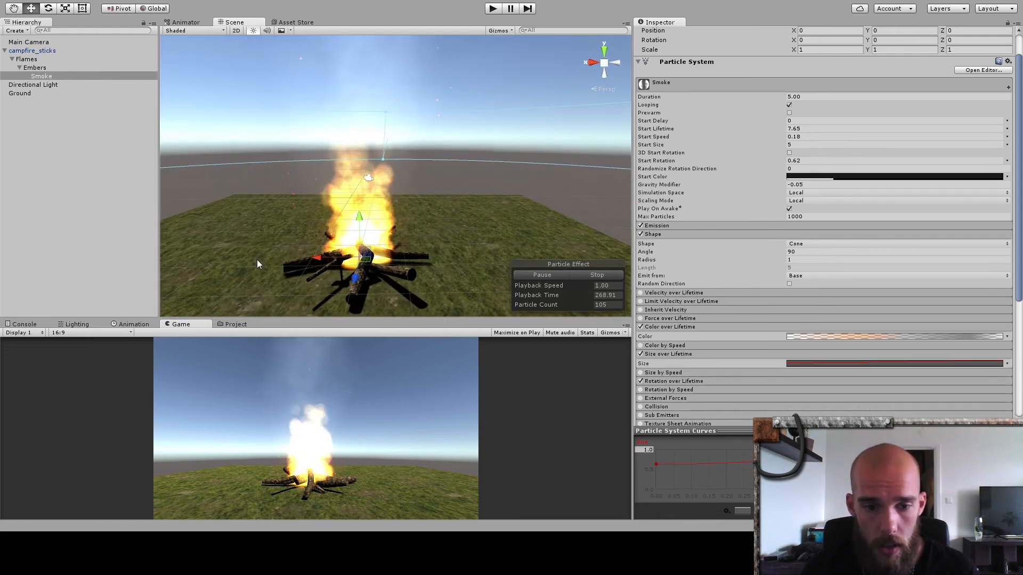
pyautogui.keyDown('alt'); pyautogui.moveTo(324, 271); pyautogui.dragTo(432, 262); pyautogui.keyUp('alt')
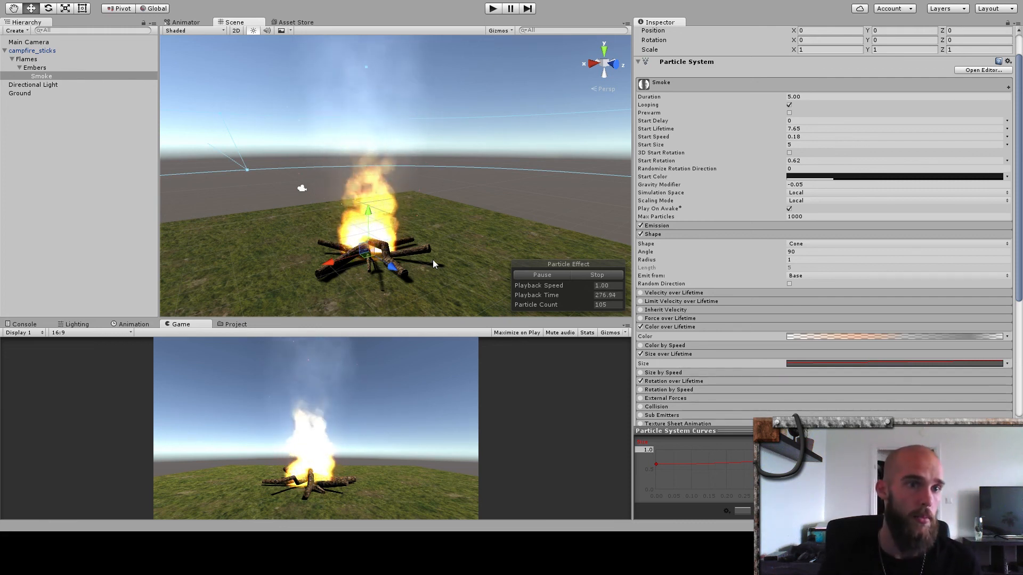
# Add an orange Point light as a child of Flames and raise it into the fire at Position Z 0.0259.
pyautogui.click(31, 60)
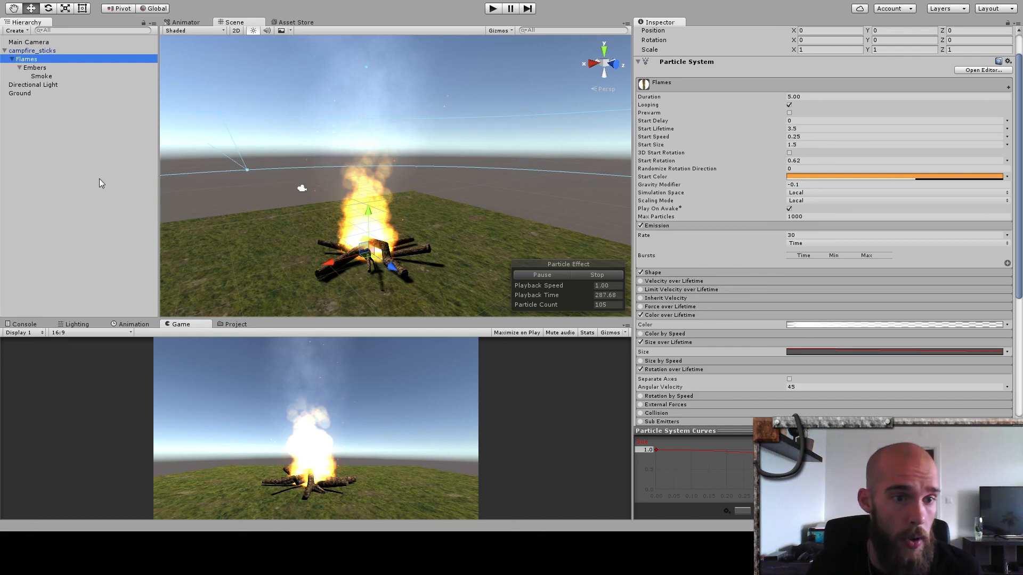
pyautogui.click(150, 193)
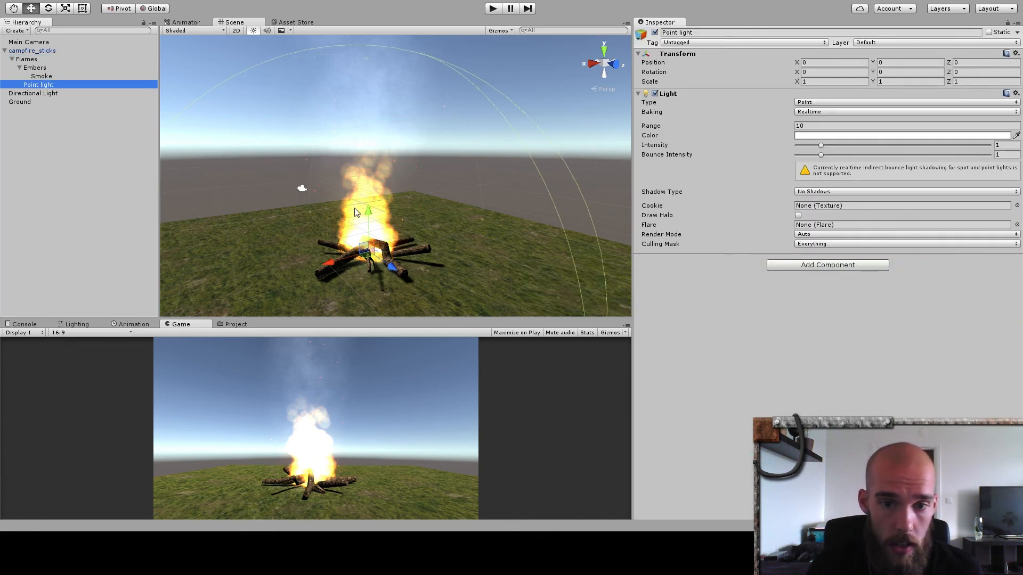
pyautogui.moveTo(366, 217); pyautogui.dragTo(385, 189)
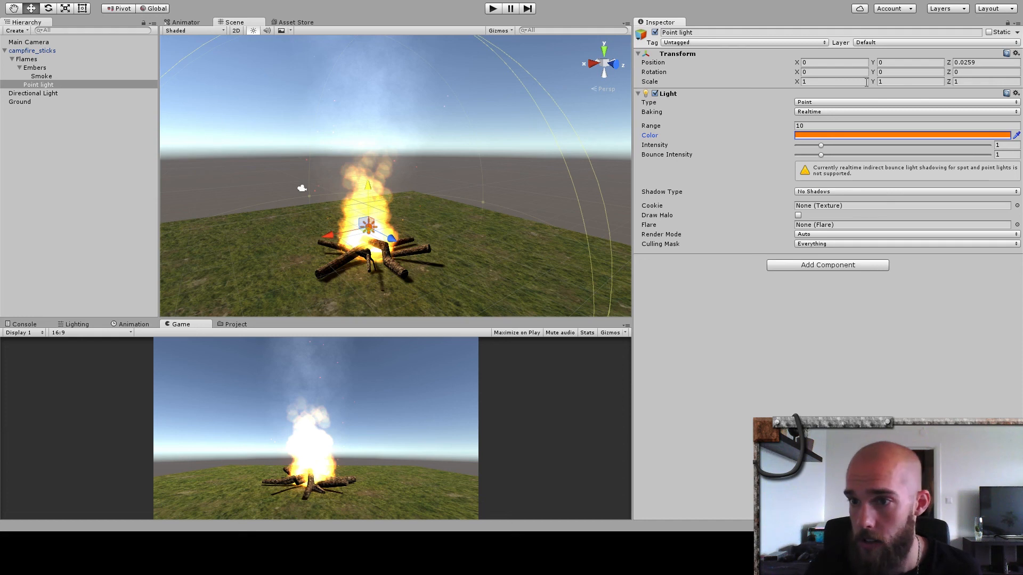
# Set the Point light's Range to 49.62 and lower the light slightly to Position Z 0.0247.
pyautogui.moveTo(699, 130); pyautogui.dragTo(110, 130)
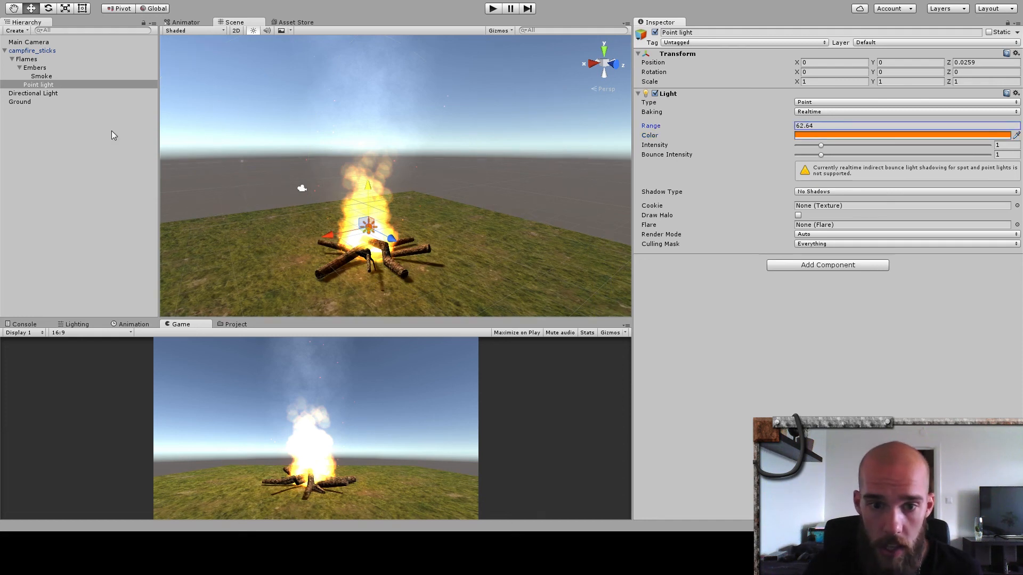
pyautogui.keyDown('alt'); pyautogui.moveTo(299, 275); pyautogui.dragTo(193, 283); pyautogui.keyUp('alt')
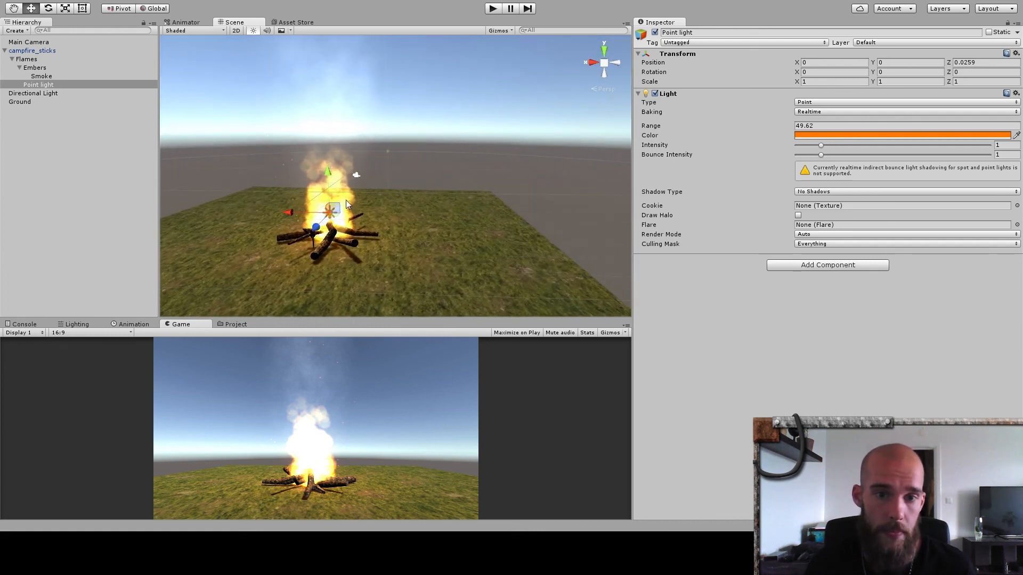
pyautogui.moveTo(329, 174)
pyautogui.mouseDown()
pyautogui.moveTo(327, 201)
pyautogui.moveTo(327, 175)
pyautogui.mouseUp()
pyautogui.moveTo(407, 226); pyautogui.dragTo(416, 277, button='right')
pyautogui.press('a')
pyautogui.press('w')
pyautogui.press('d')
pyautogui.press('a')
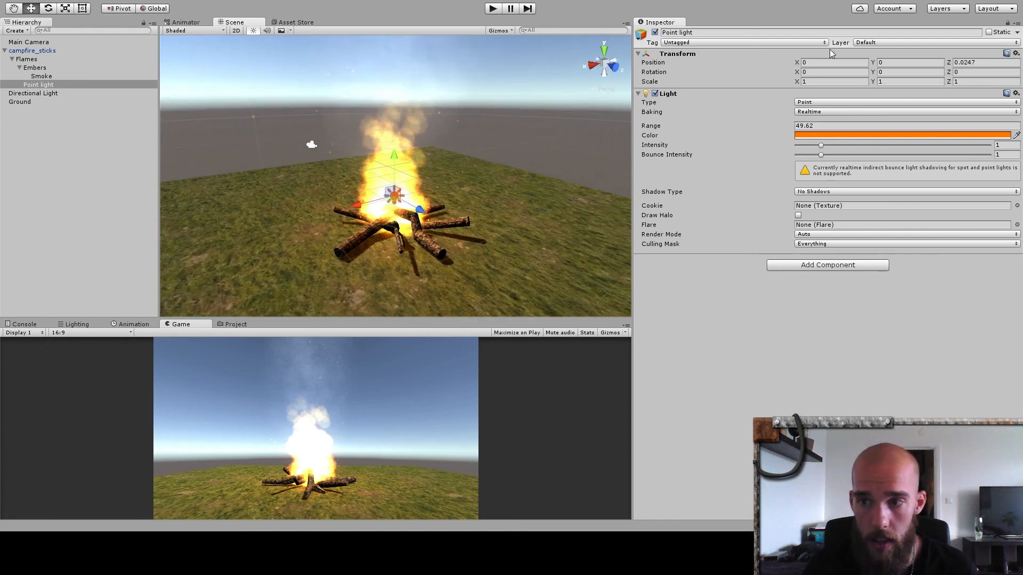
# Run the scene in Play mode and examine the finished campfire with its smoke and light.
pyautogui.moveTo(522, 129); pyautogui.dragTo(407, 256, button='right')
pyautogui.press('w')
pyautogui.press('d')
pyautogui.press('s')
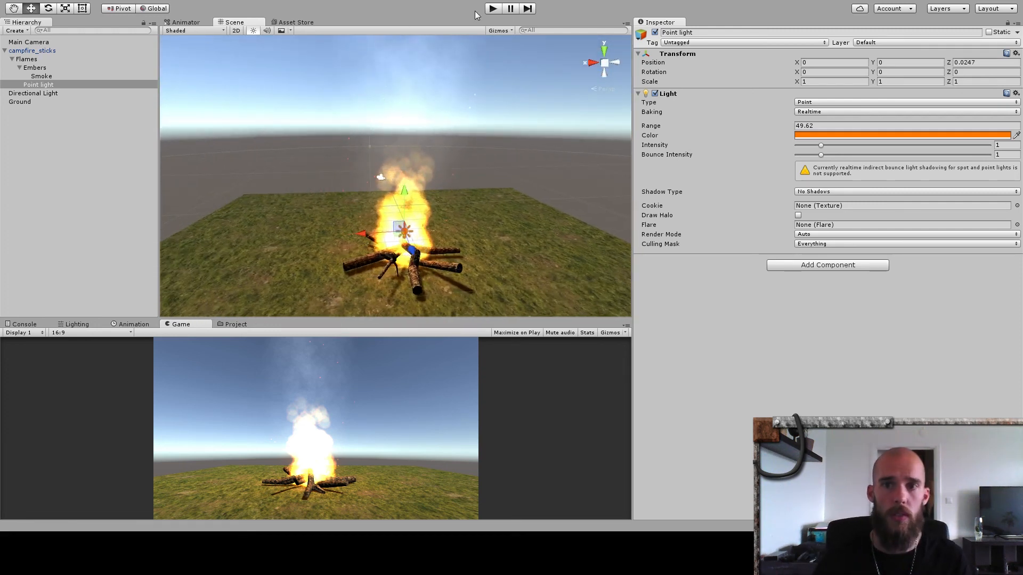
pyautogui.hotkey('ctrl', 'p')
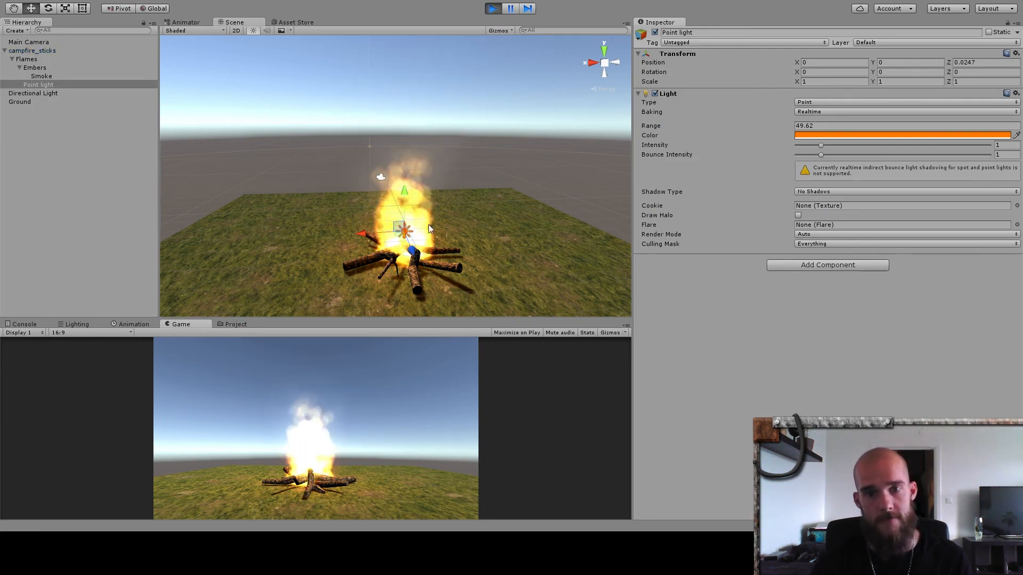
pyautogui.moveTo(458, 230); pyautogui.dragTo(466, 223, button='right')
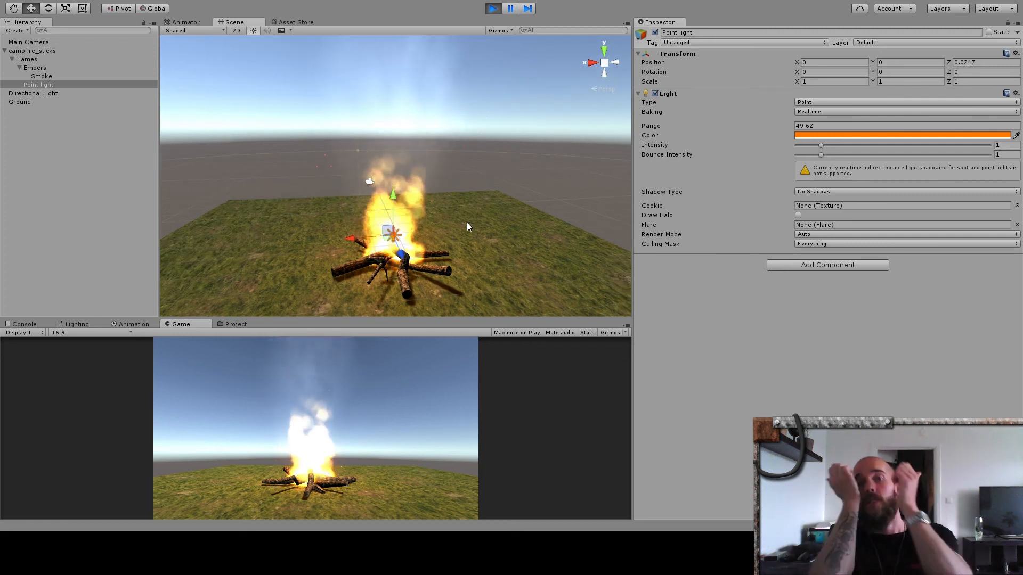